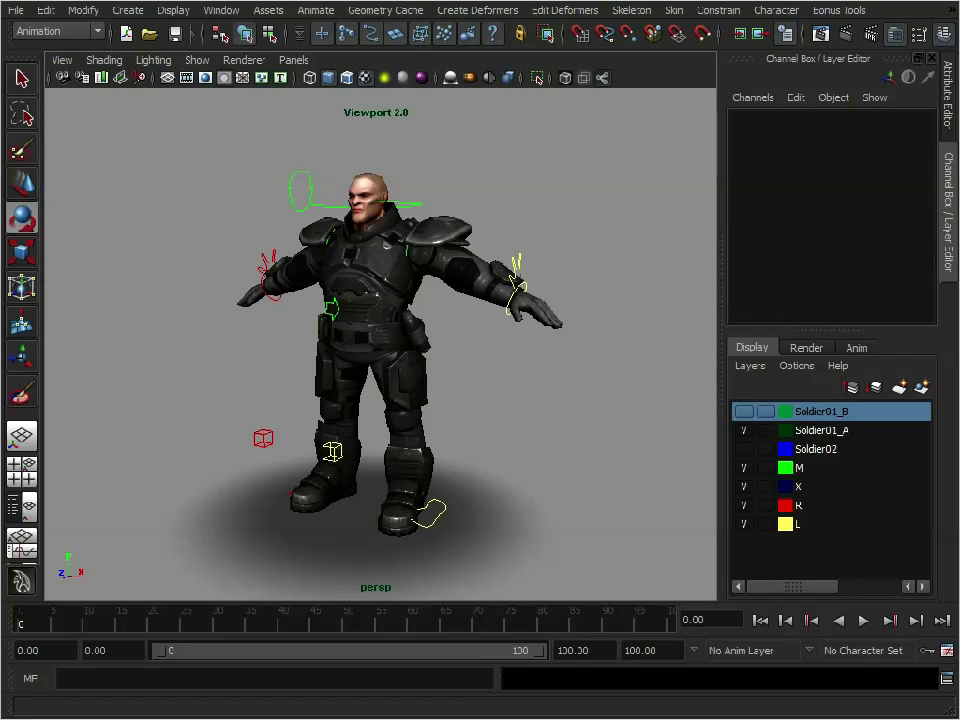
- Try moving the soldier's head control slightly upward, and undo the move
left_click_drag(295, 254, 360, 298, "alt")
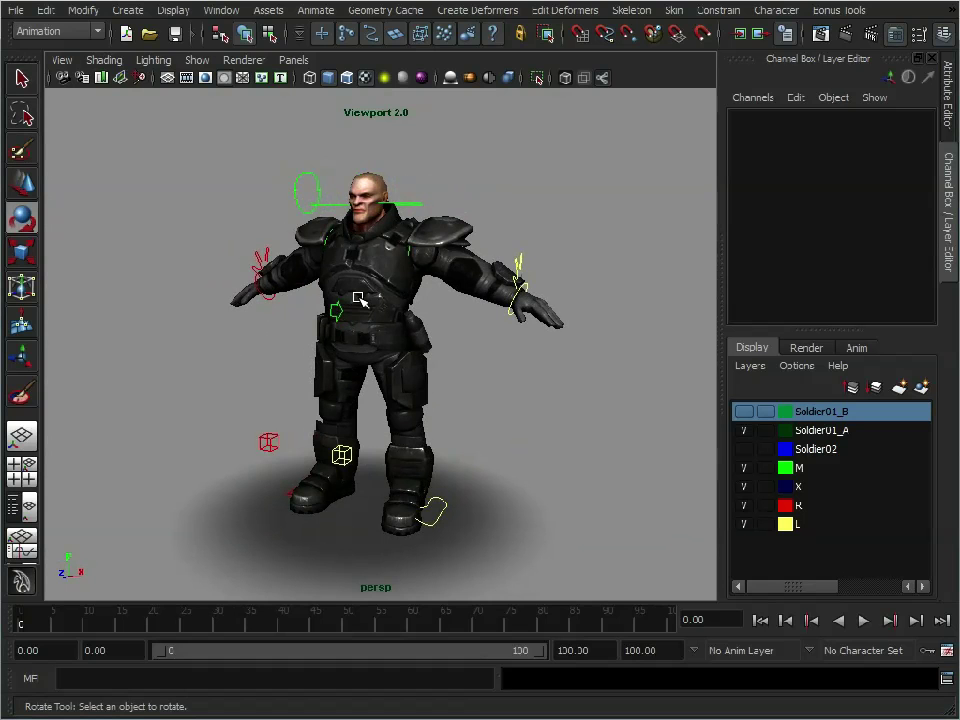
left_click_drag(544, 339, 501, 339, "alt")
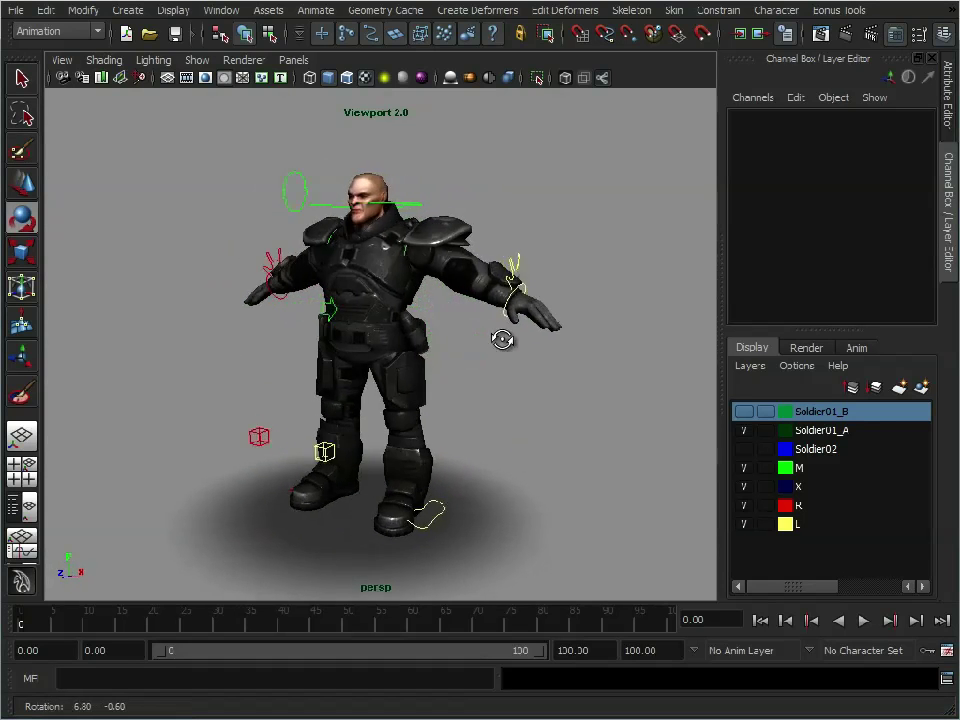
right_click_drag(501, 339, 537, 346, "alt")
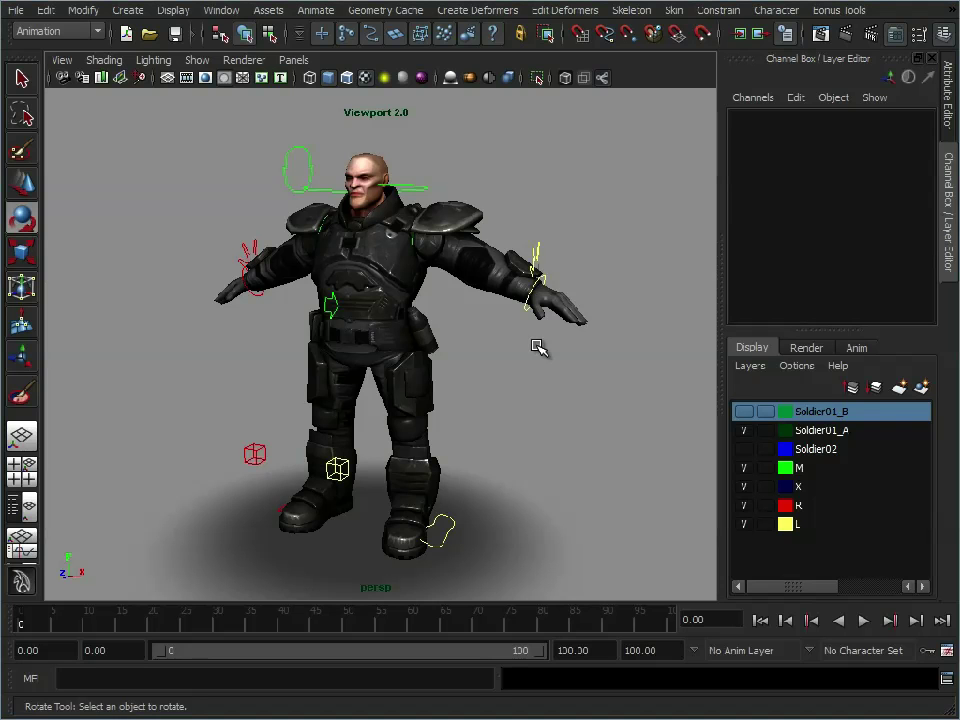
left_click_drag(461, 334, 403, 304, "alt")
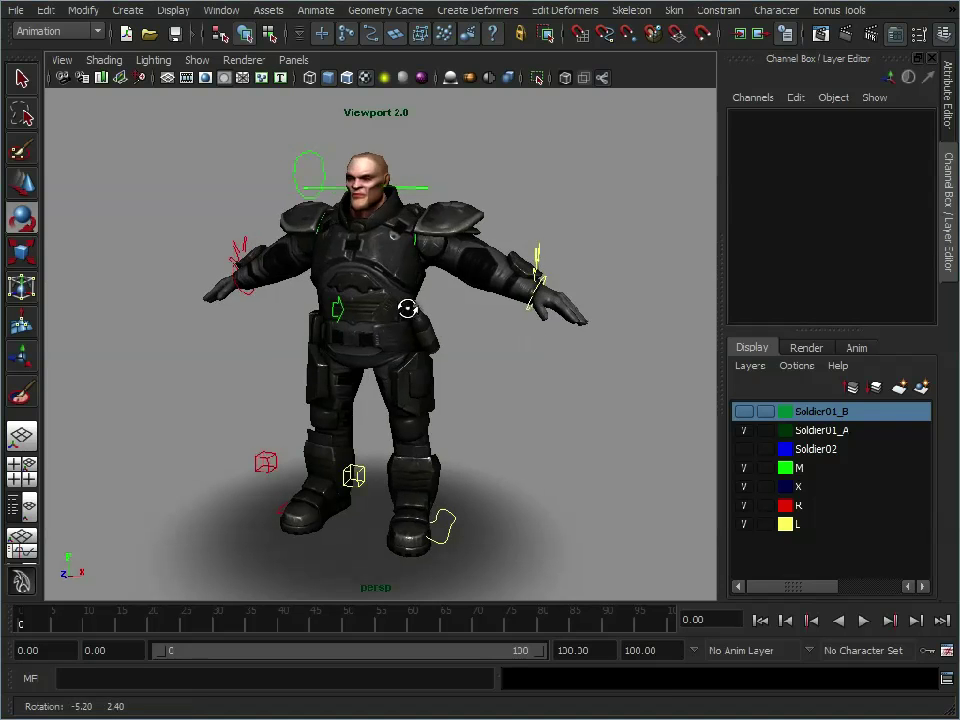
left_click(310, 169)
key("w")
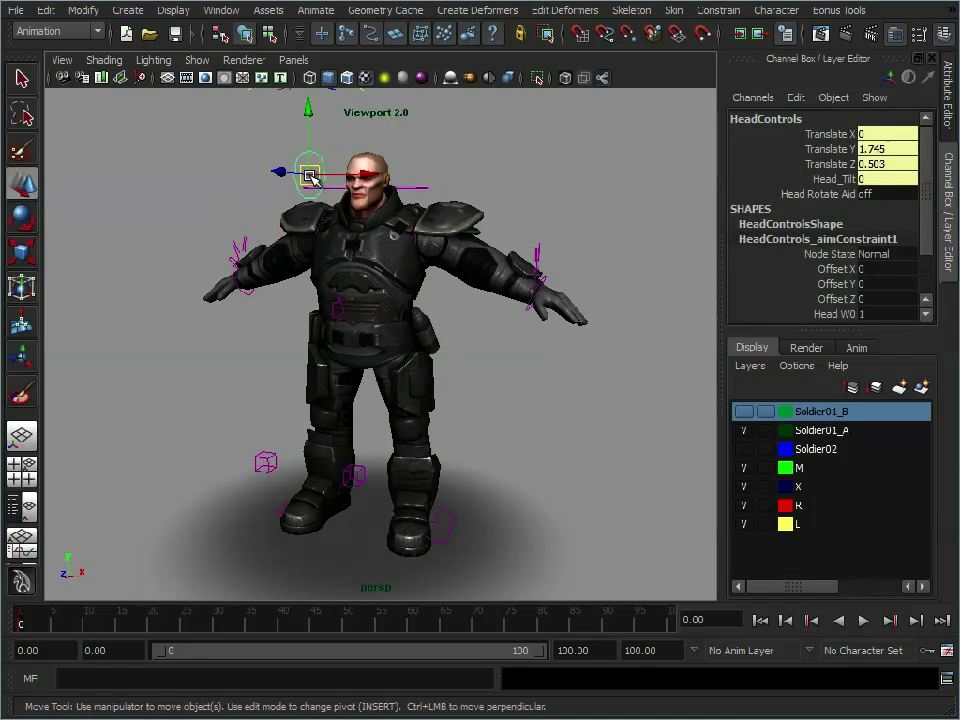
mouse_move(311, 170)
left_mouse_down()
mouse_move(308, 133)
mouse_move(438, 138)
mouse_move(253, 111)
mouse_move(300, 100)
mouse_move(260, 200)
mouse_move(313, 156)
left_mouse_up()
key("ctrl+z")
- Turn on Wireframe on Shaded display to show the mesh edges over the textured soldier
middle_click_drag(266, 222, 268, 310, "alt")
right_click_drag(268, 310, 429, 313, "alt")
left_click_drag(429, 313, 440, 292, "alt")
middle_click_drag(413, 292, 458, 285, "alt")
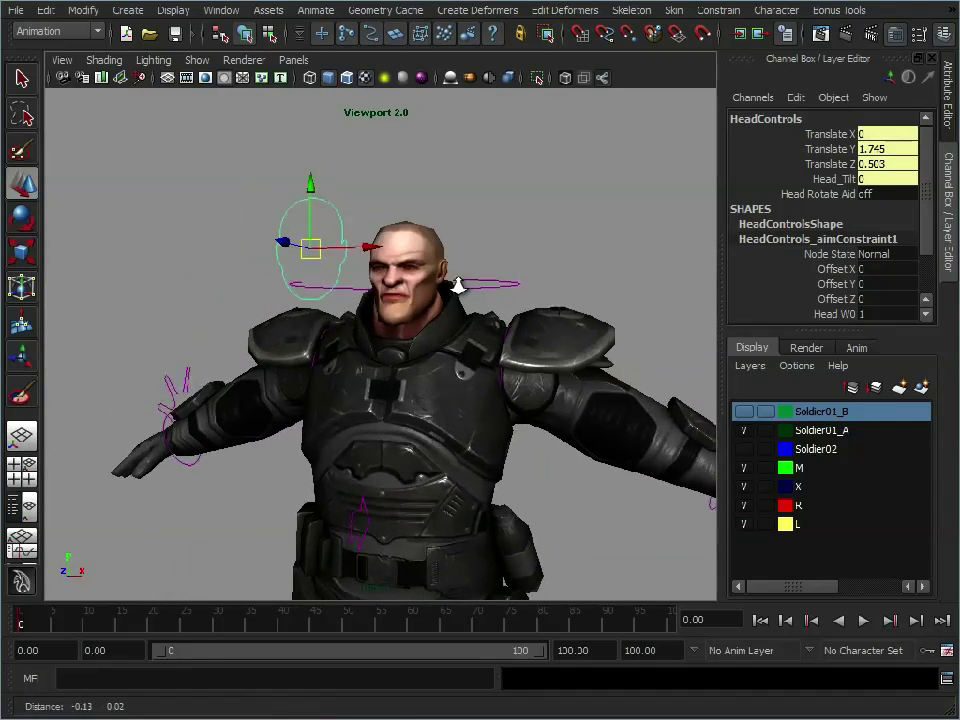
right_click_drag(457, 285, 465, 290, "alt")
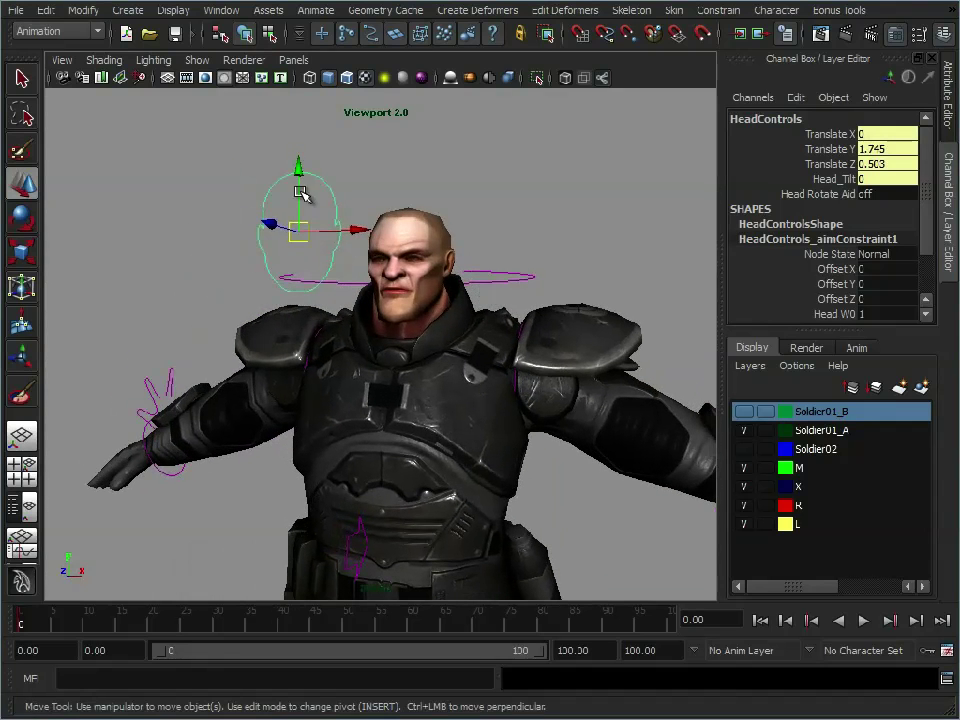
left_click(105, 60)
left_click(143, 230)
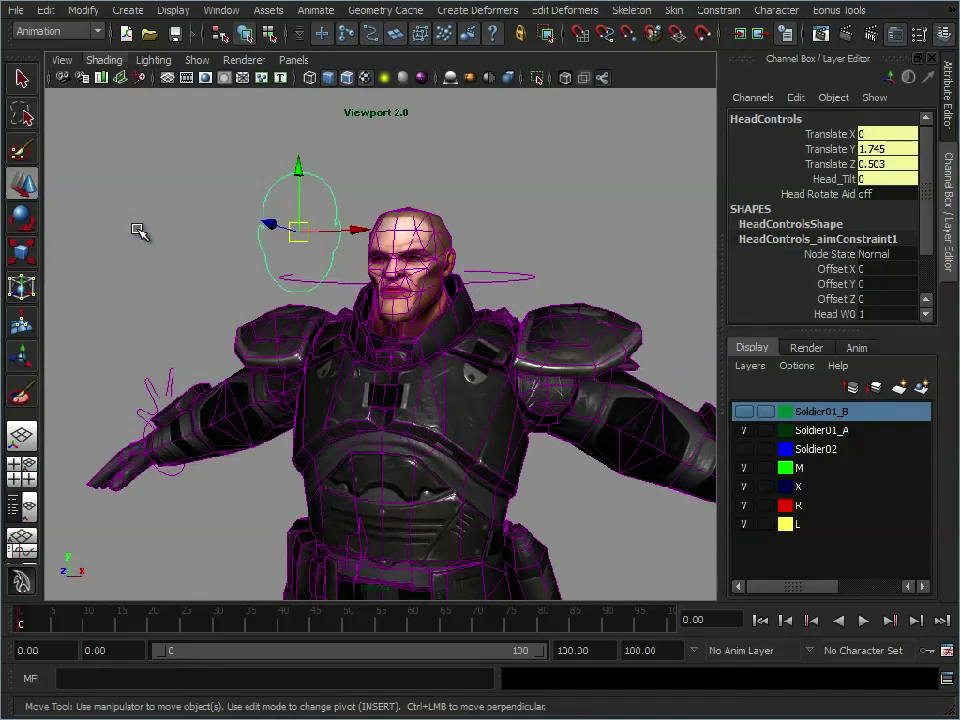
- Try raising the head control to a Translate Y of about 1.95 to tilt the head, and undo the move
left_click_drag(302, 166, 290, 62)
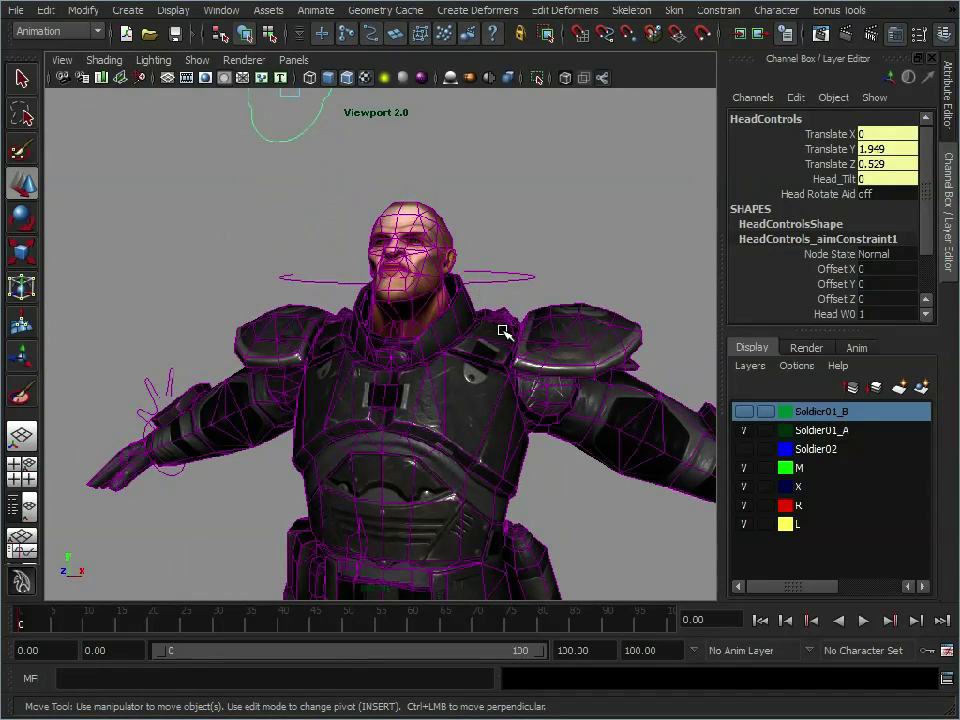
key("ctrl+z")
key("ctrl+z")
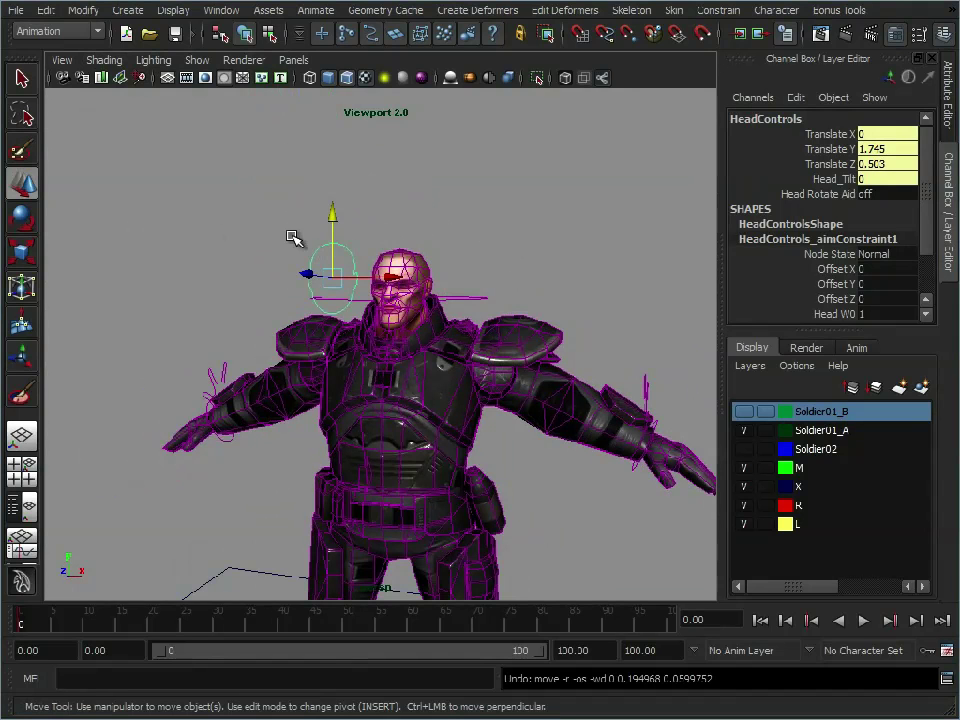
- Turn off Wireframe on Shaded display for the soldier
left_click(111, 70)
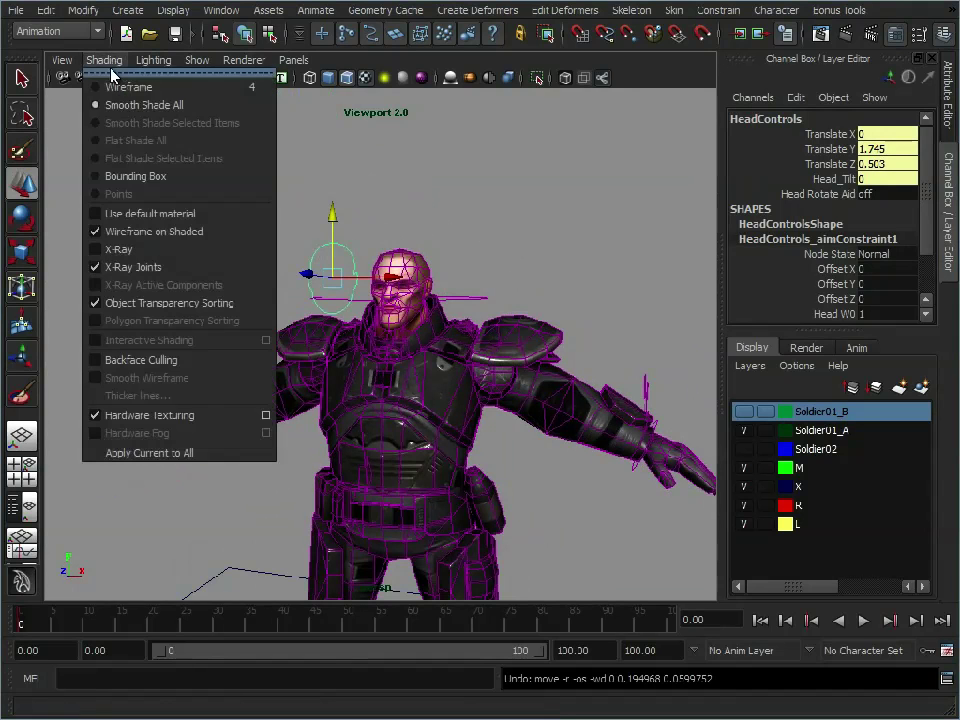
left_click(122, 231)
- Try lowering the whole soldier by about 0.13 units with the Move_Character control, and undo the move
left_click_drag(598, 454, 444, 280, "alt")
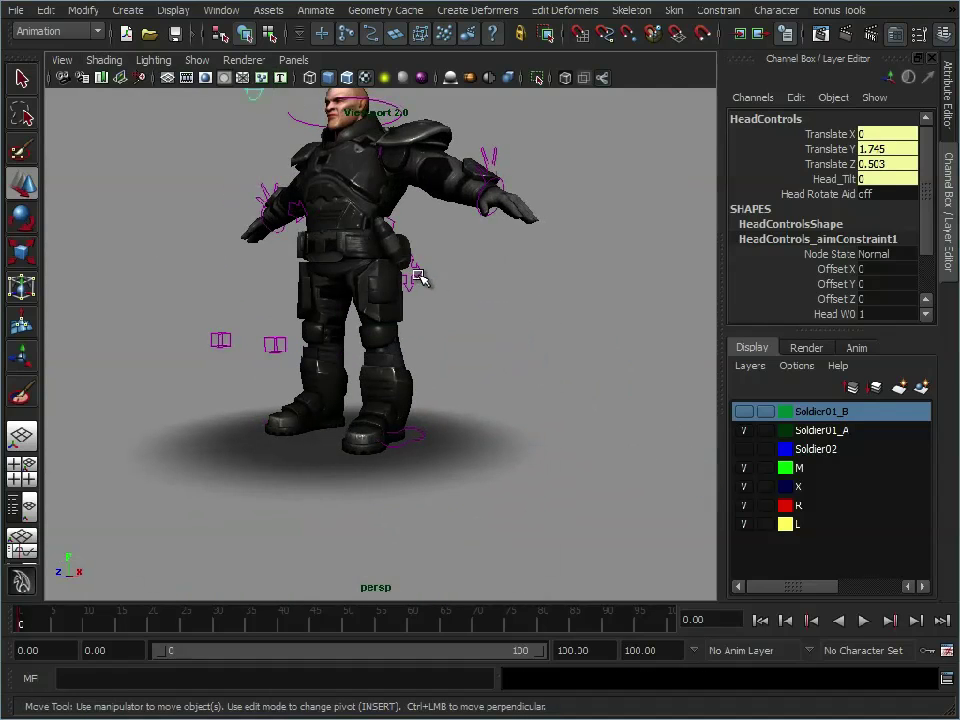
left_click(416, 275)
left_click_drag(372, 278, 411, 283, "alt")
left_click_drag(356, 235, 345, 259)
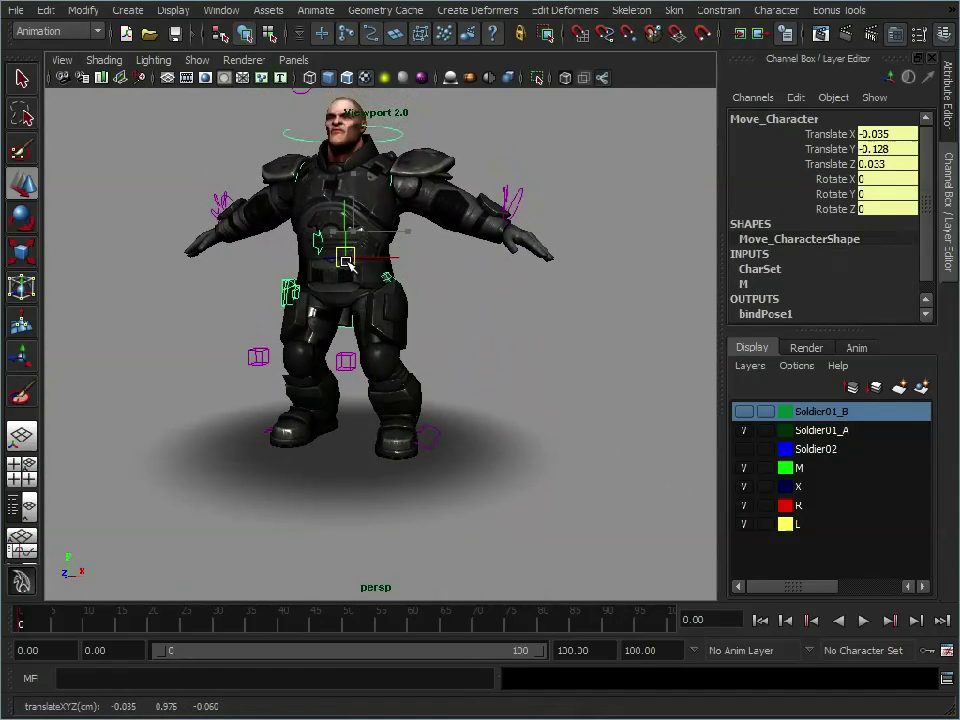
key("z")
middle_click_drag(428, 227, 420, 304, "alt")
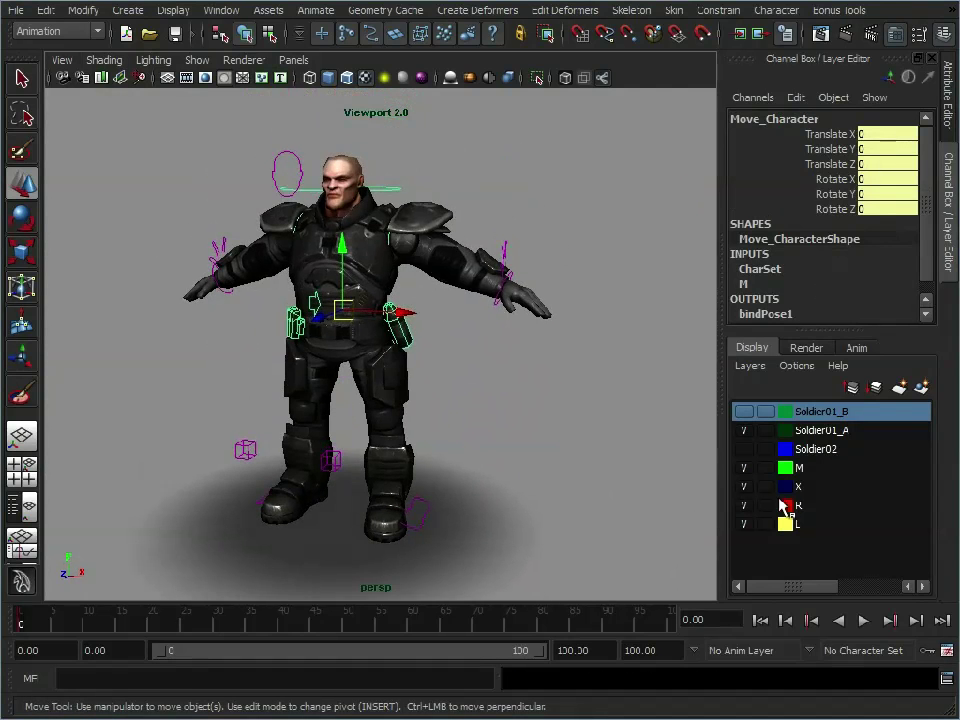
- Show the joints and rotate the left shoulder joint to about 0.93, -0.15, 8.94 degrees, undoing a further test rotation
left_click(198, 60)
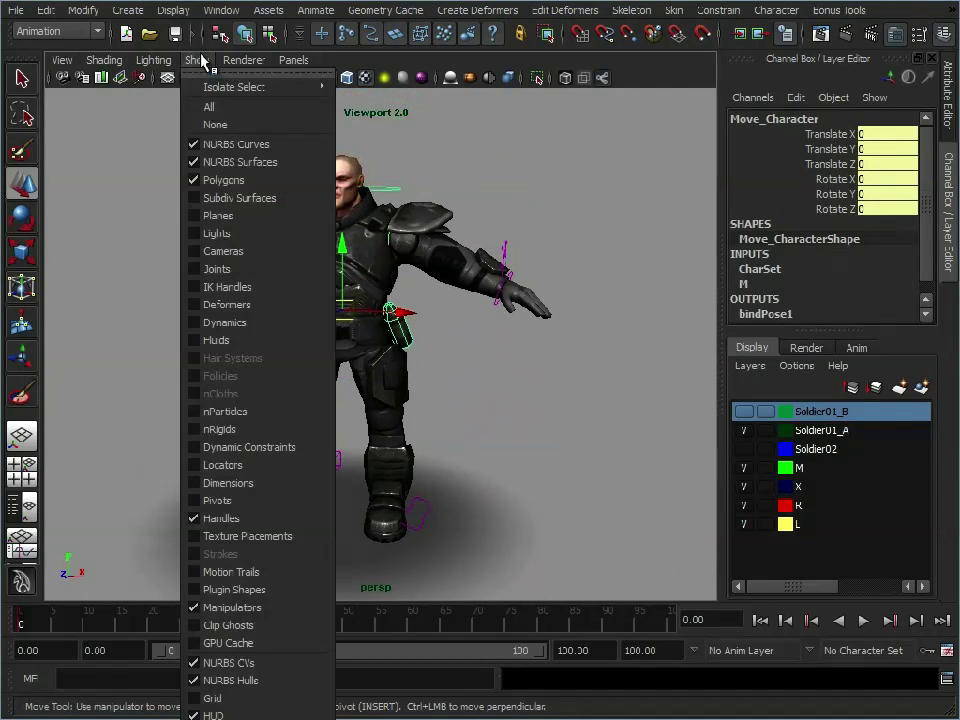
left_click(216, 269)
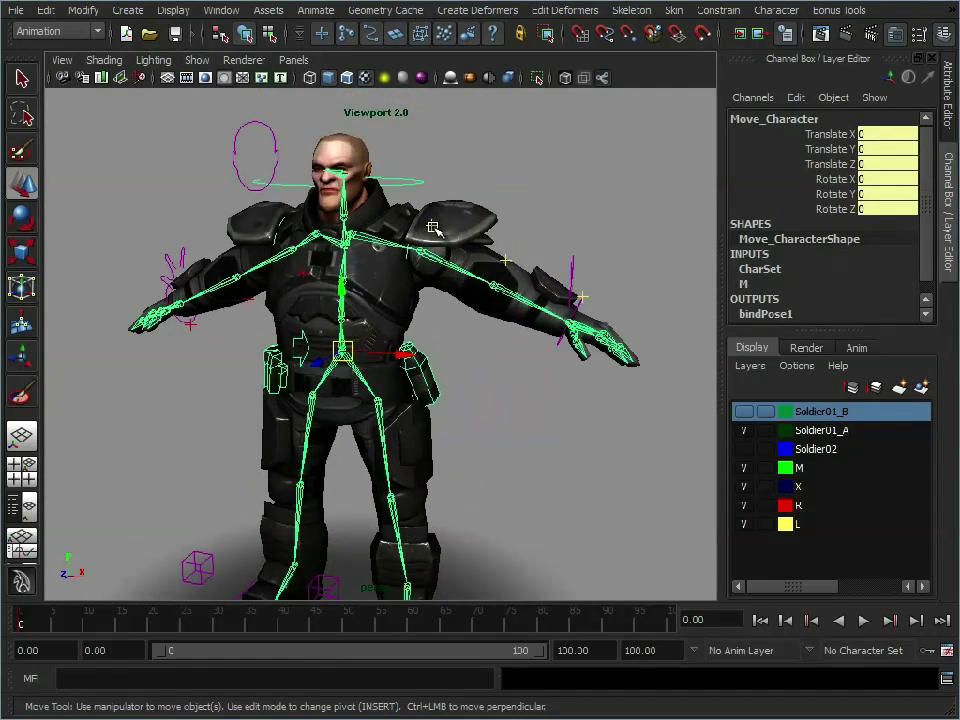
left_click(435, 225)
key("e")
left_click_drag(437, 224, 467, 226)
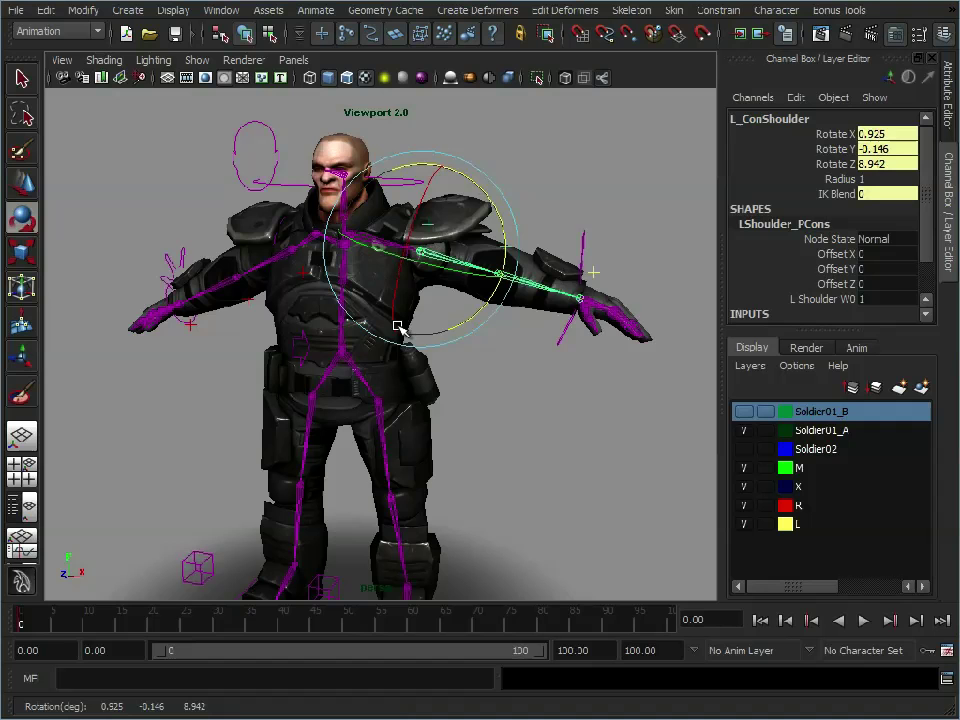
mouse_move(506, 231)
left_mouse_down()
mouse_move(502, 274)
mouse_move(497, 246)
left_mouse_up()
key("ctrl+z")
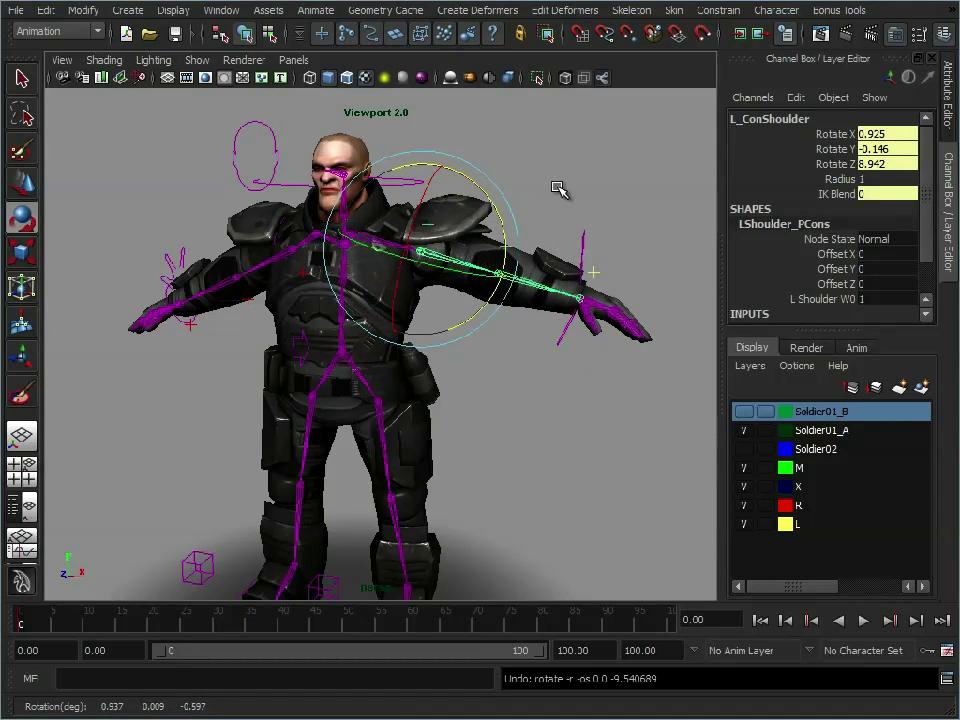
- Clear the selection and hide the joints in the viewport
left_click(508, 178)
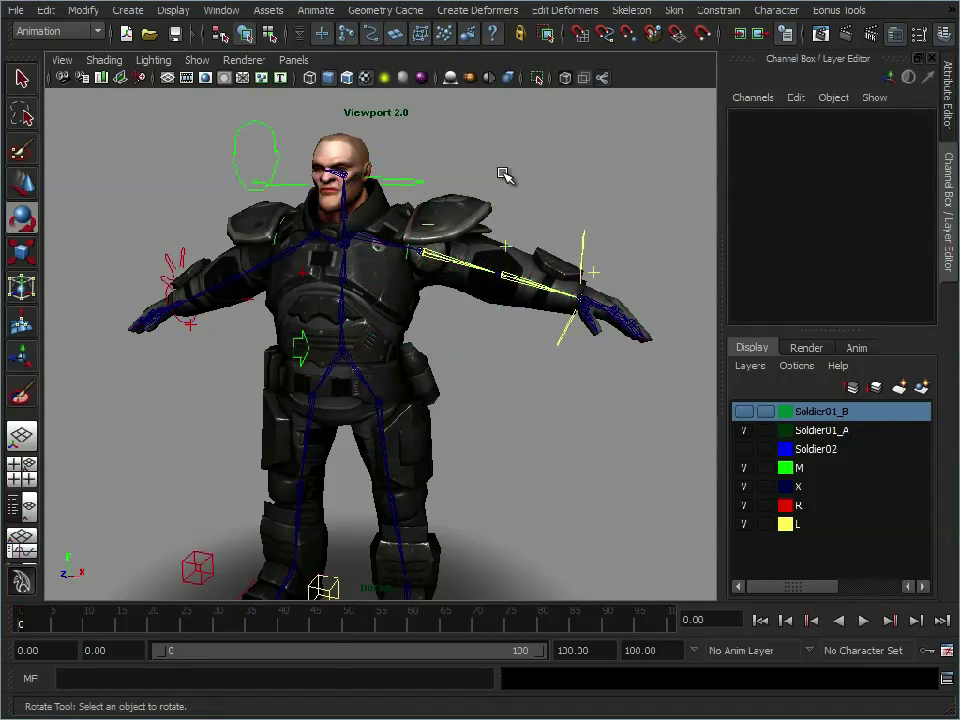
left_click(204, 63)
left_click(212, 268)
- Hide the Soldier01_A layer and show Soldier01_B in its place, after briefly toggling Soldier02 on and off
left_click_drag(236, 272, 464, 380, "alt")
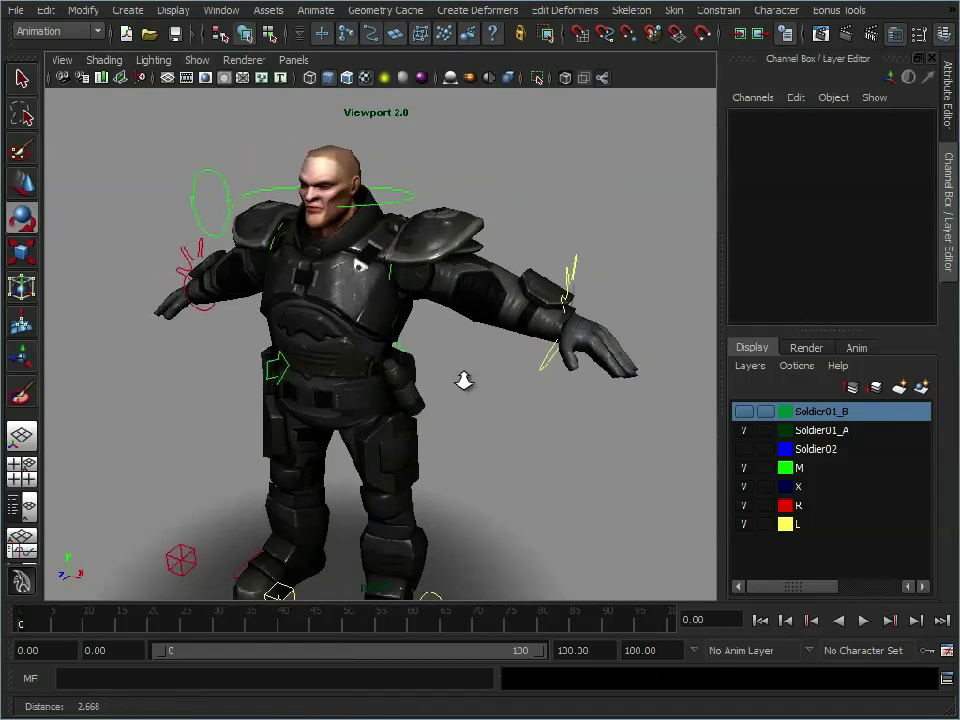
right_click_drag(464, 380, 386, 328, "alt")
left_click_drag(386, 328, 399, 300, "alt")
middle_click_drag(399, 300, 400, 324, "alt")
mouse_move(400, 324)
left_mouse_down("alt")
mouse_move(512, 309)
mouse_move(411, 313)
mouse_move(408, 335)
left_mouse_up("alt")
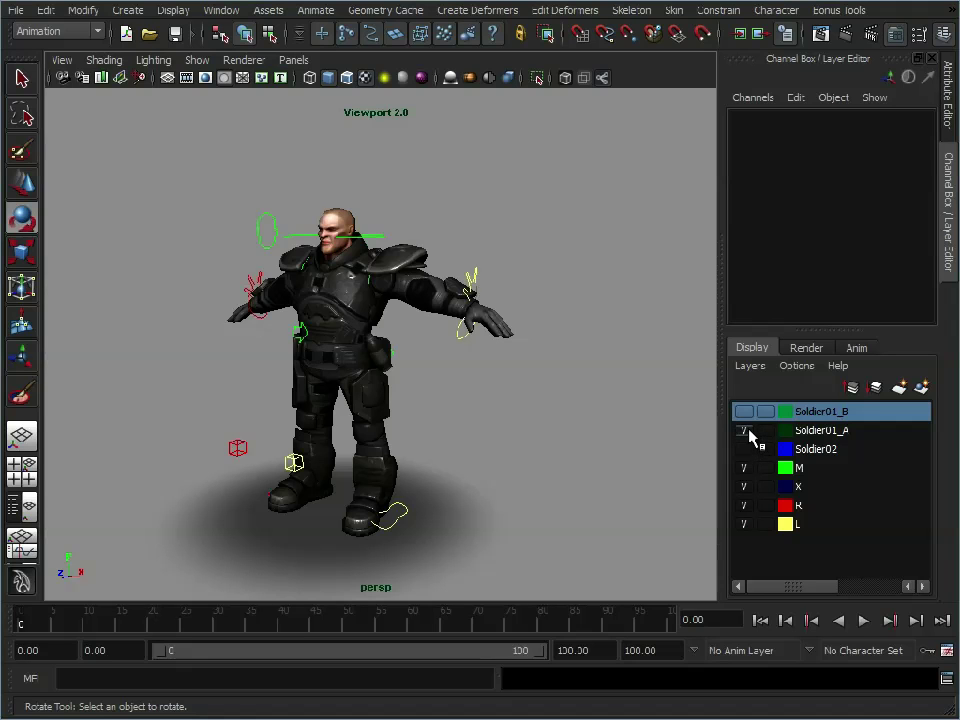
left_click(749, 430)
left_click(750, 447)
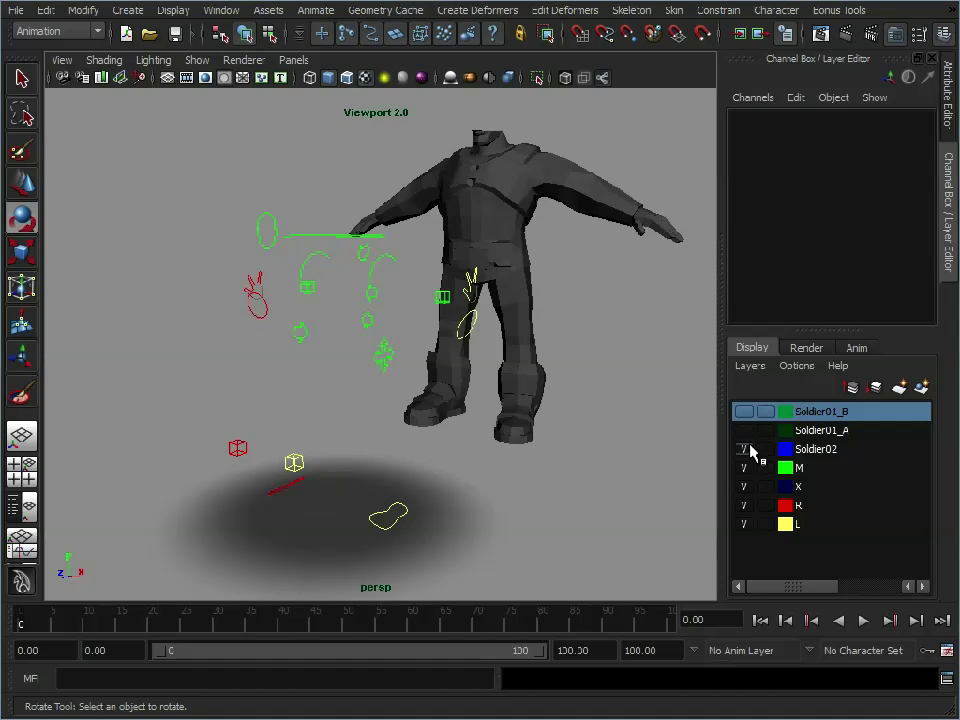
left_click(749, 449)
left_click(744, 411)
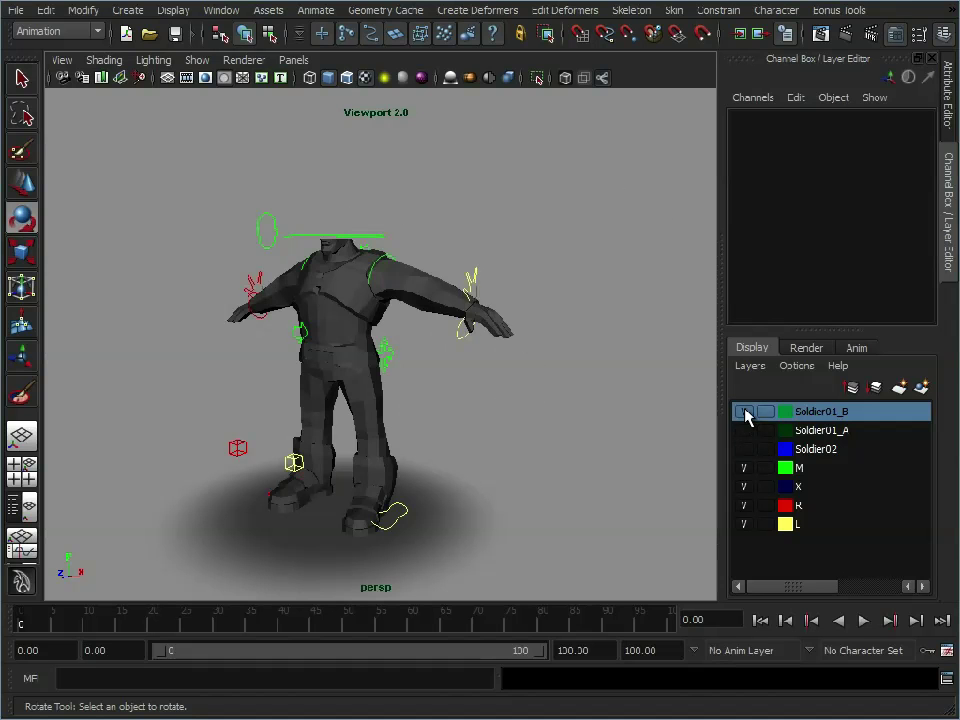
- Select the low-poly soldier mesh to examine its wireframe, and clear the selection
middle_click_drag(321, 357, 344, 327, "alt")
right_click_drag(344, 327, 401, 324, "alt")
left_click(364, 173)
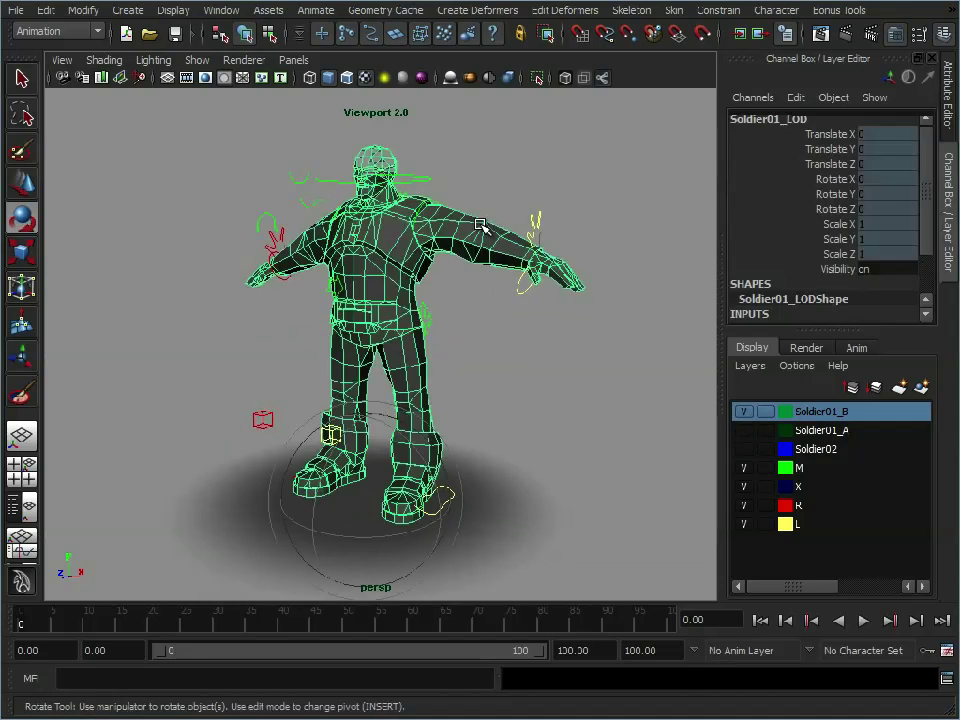
mouse_move(368, 260)
left_mouse_down("alt")
mouse_move(385, 263)
mouse_move(359, 273)
left_mouse_up("alt")
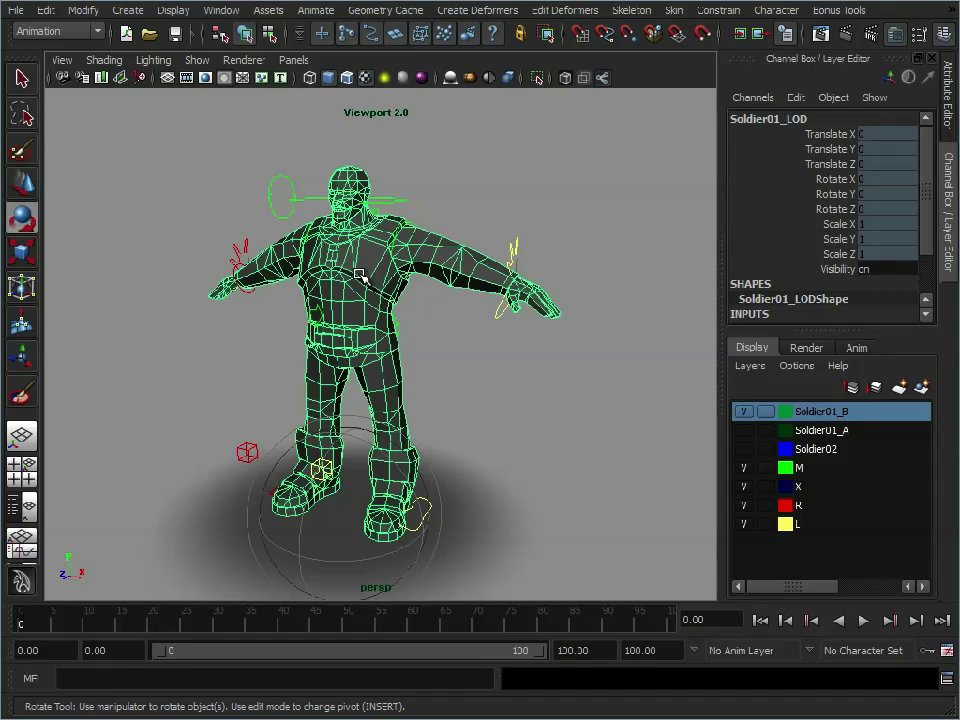
left_click(634, 133)
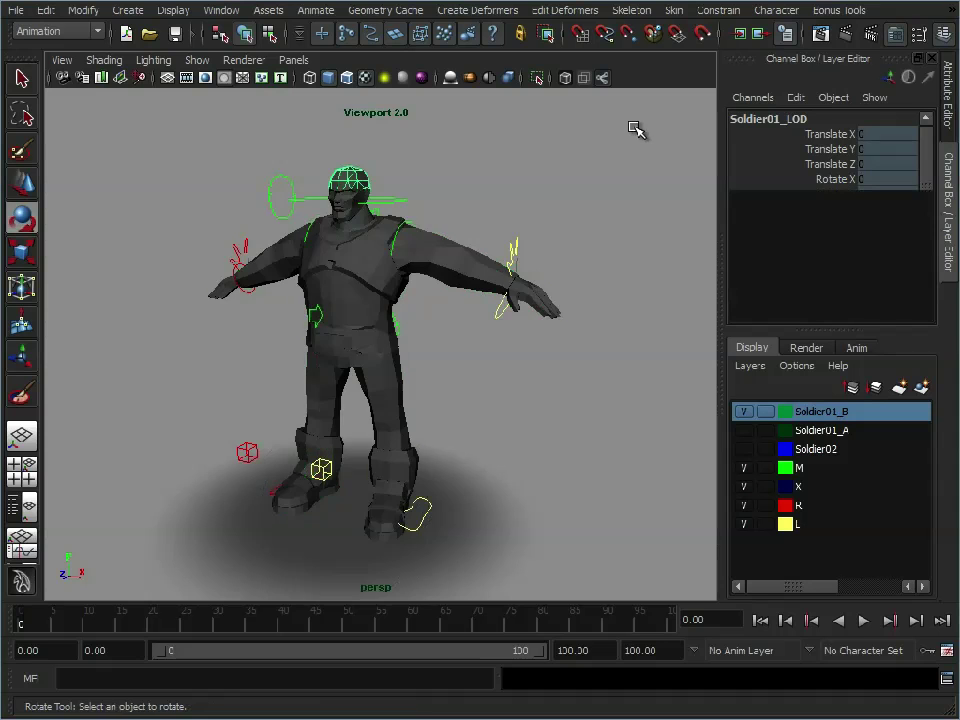
- Show the joints in the viewport over the low-poly soldier
right_click_drag(441, 300, 411, 285, "alt")
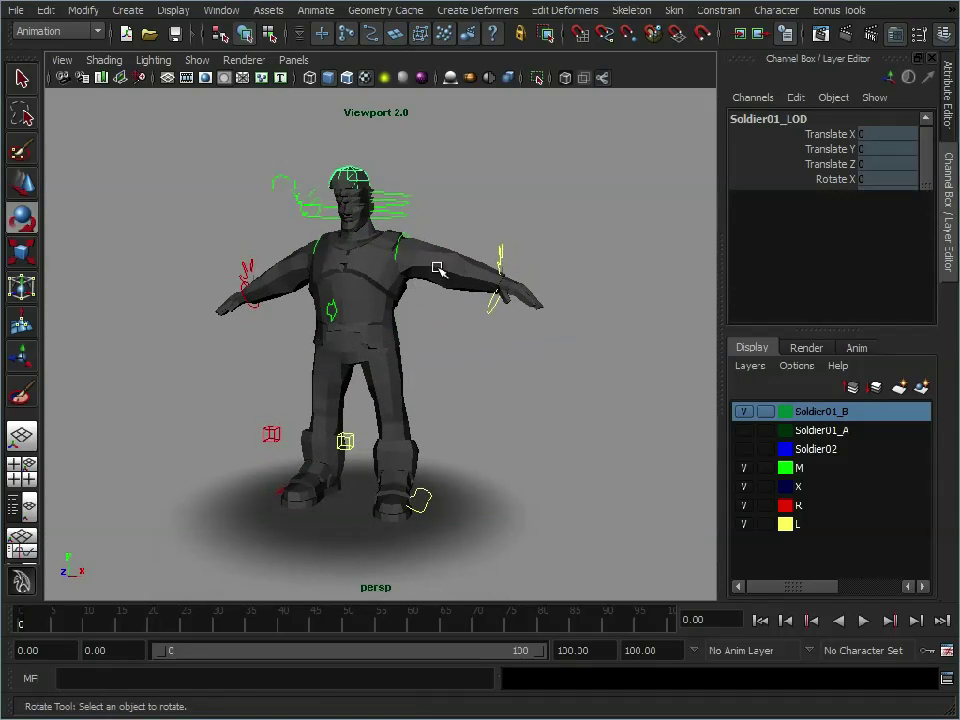
left_click_drag(437, 268, 420, 278, "alt")
right_click_drag(379, 261, 456, 255, "alt")
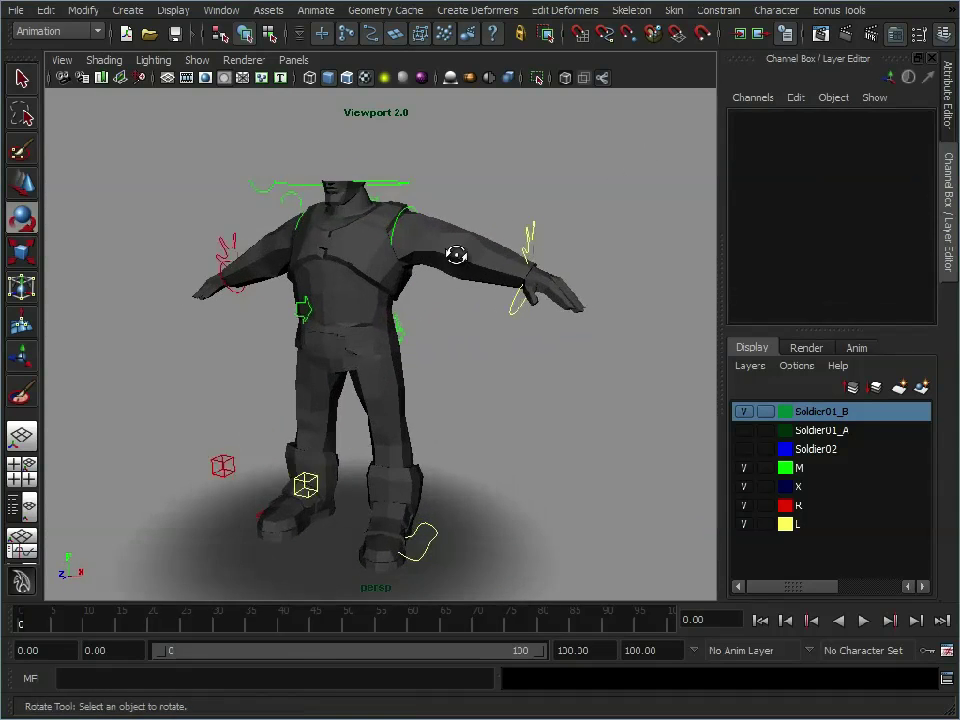
mouse_move(456, 255)
left_mouse_down("alt")
mouse_move(478, 247)
mouse_move(433, 233)
left_mouse_up("alt")
left_click(197, 60)
left_click(205, 265)
scroll(303, 240, "up", 2)
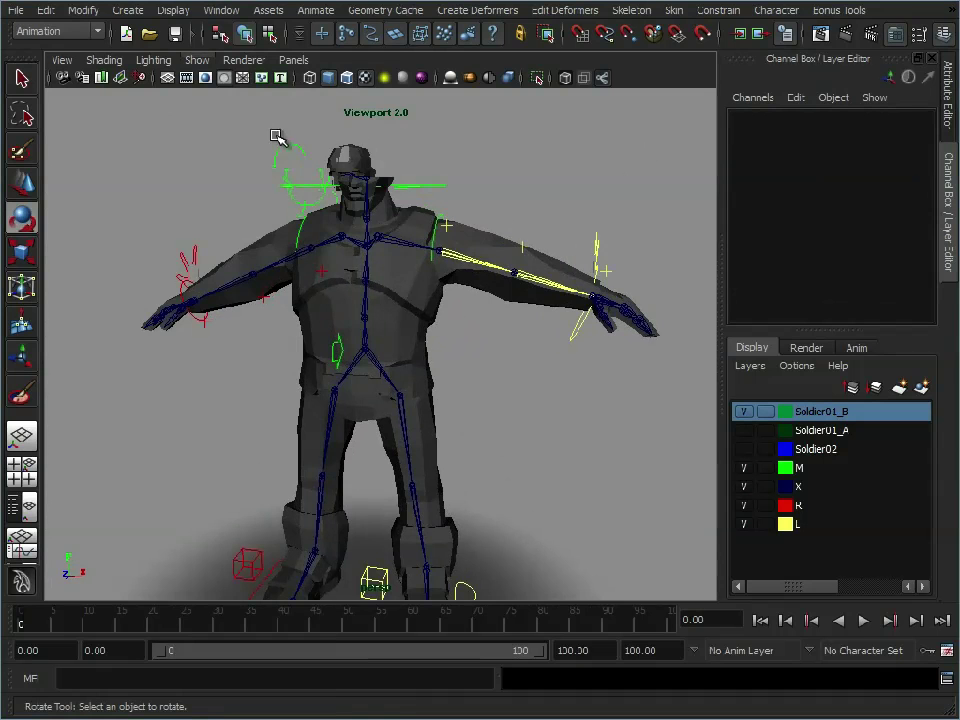
- Try moving the head control to about -0.18, 1.83, 0.58 on the low-poly soldier, and undo the move
left_click(305, 157)
key("w")
left_click_drag(306, 163, 306, 279, "alt")
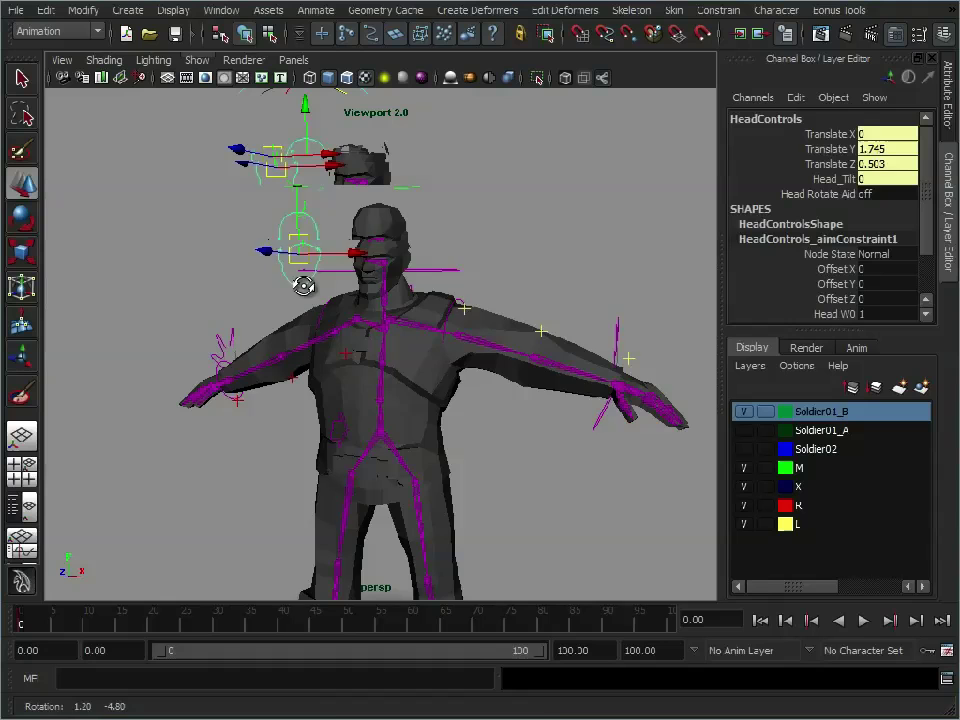
left_click_drag(303, 286, 230, 195)
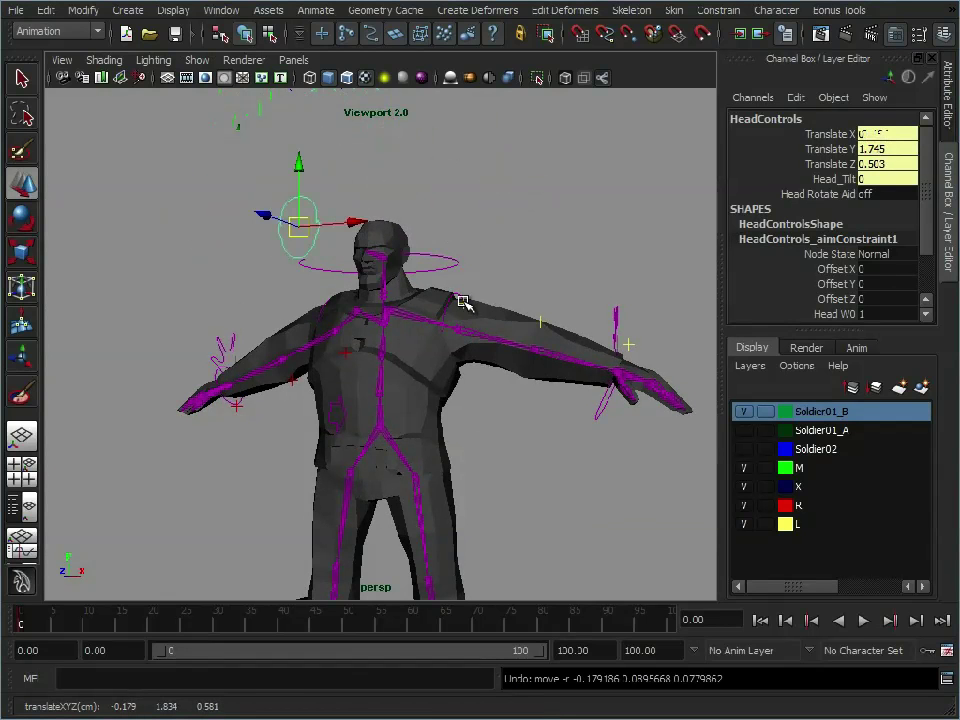
- Try rotating the left shoulder joint on the low-poly soldier to test the arm deformation
left_click(490, 325)
key("e")
left_click_drag(525, 279, 478, 300)
- Try lowering the low-poly soldier by about 0.16 units with the Move_Character control, and undo the move
middle_click_drag(458, 448, 455, 275, "alt")
left_click_drag(405, 324, 400, 336, "alt")
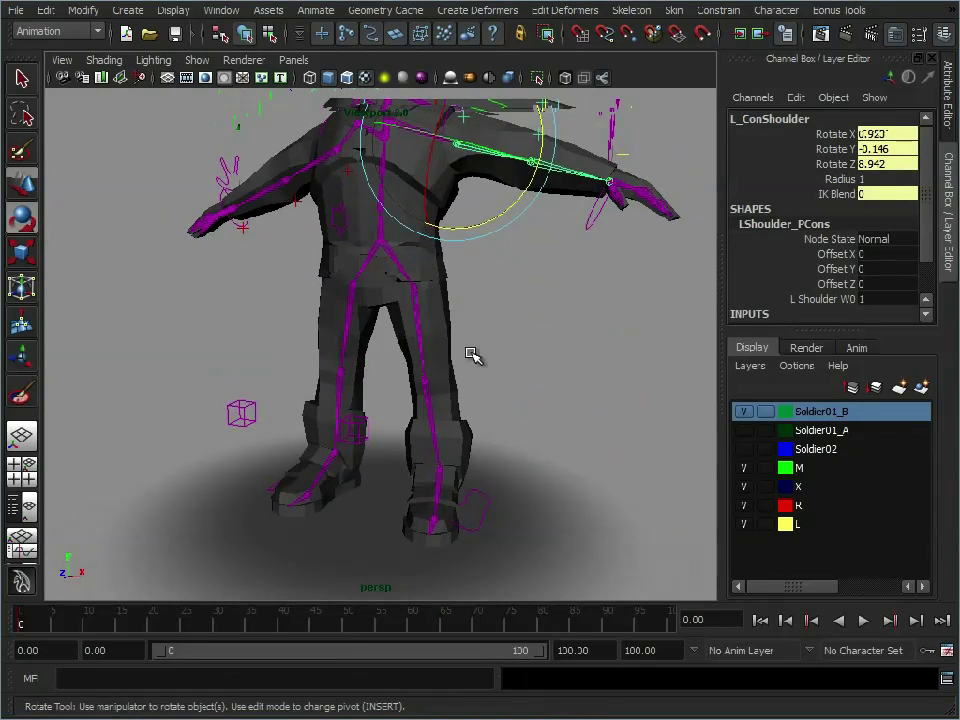
left_click_drag(476, 354, 441, 272, "alt")
left_click(440, 293)
key("w")
left_click_drag(362, 247, 372, 285)
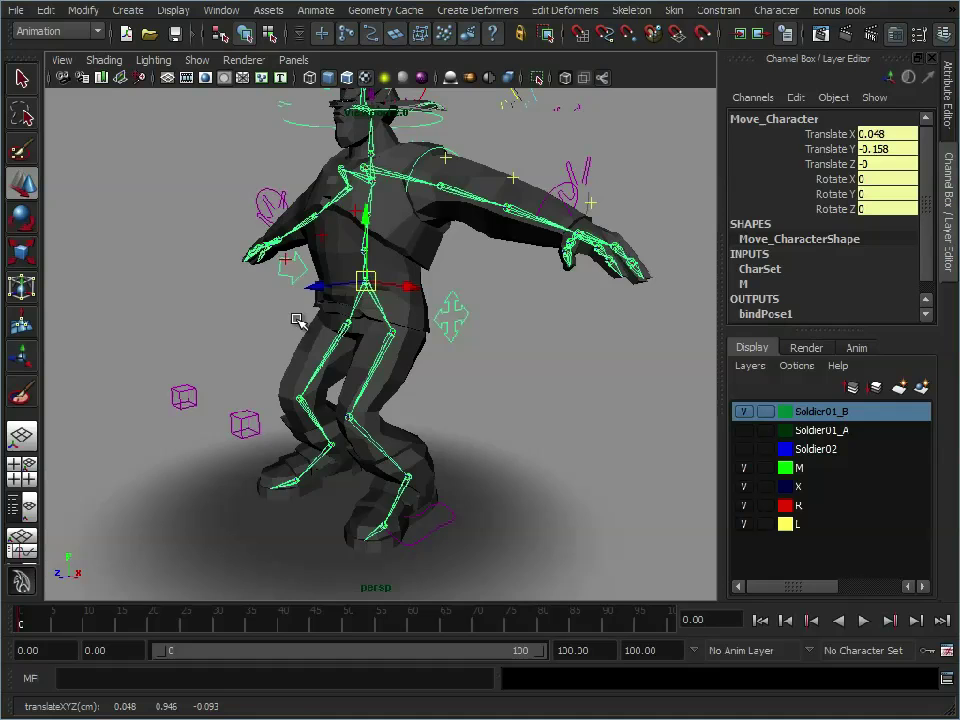
key("ctrl+z")
- Clear the control selection and select the Soldier01_Main mesh in the Outliner
right_click_drag(477, 312, 399, 294, "alt")
left_click_drag(399, 294, 439, 321, "alt")
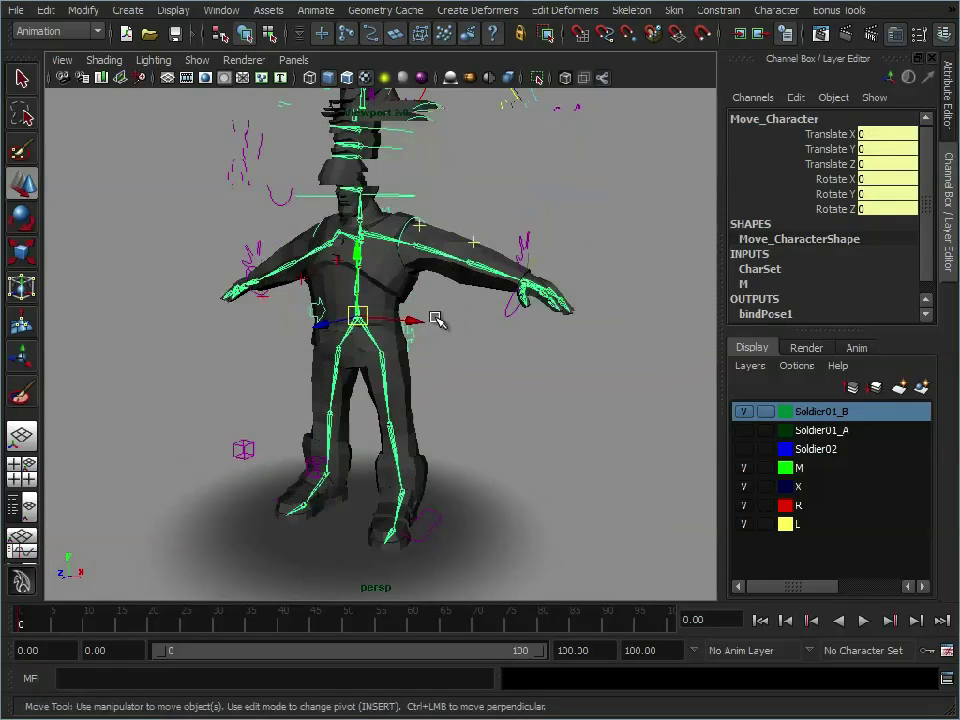
right_click_drag(439, 321, 456, 324, "alt")
left_click(494, 151)
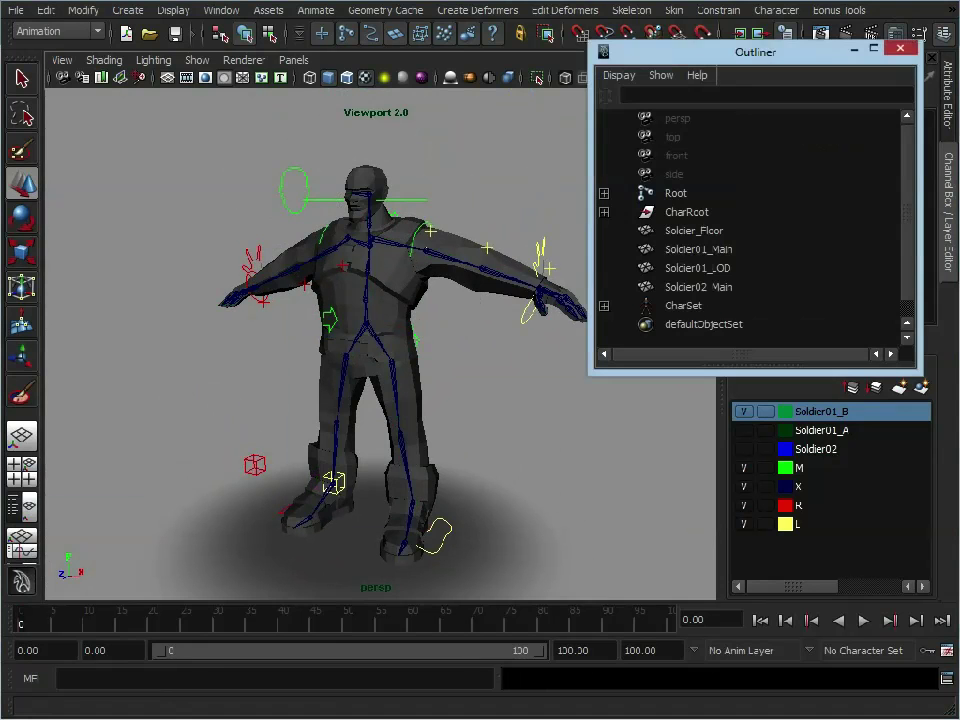
left_click(732, 249)
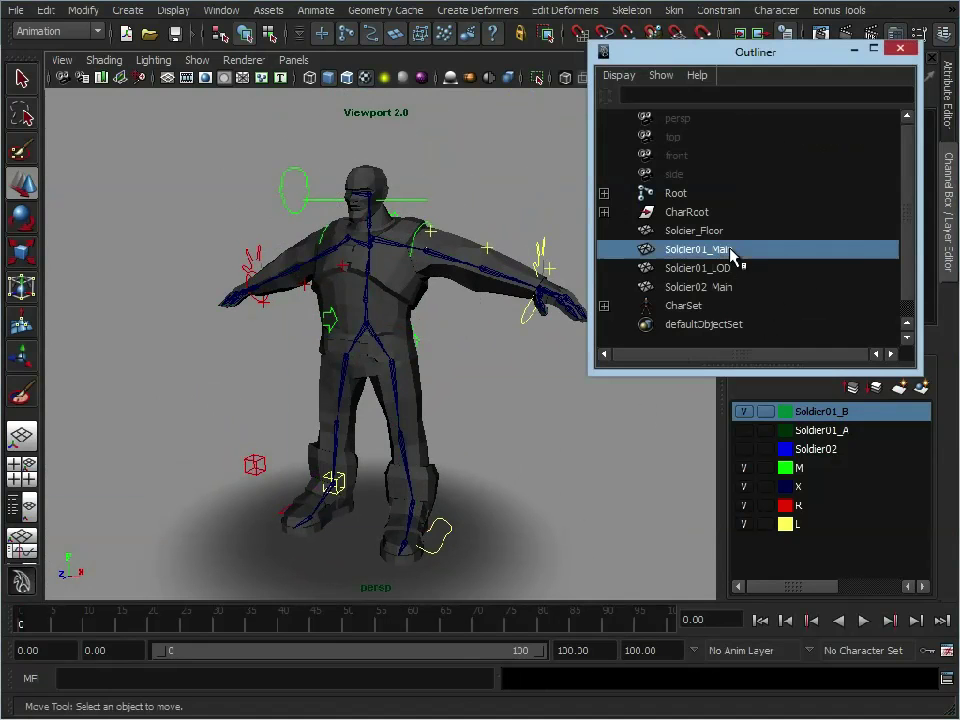
- Select the Soldier01_LOD mesh and reset the Copy Skin Weights options to their default settings
left_click(725, 268)
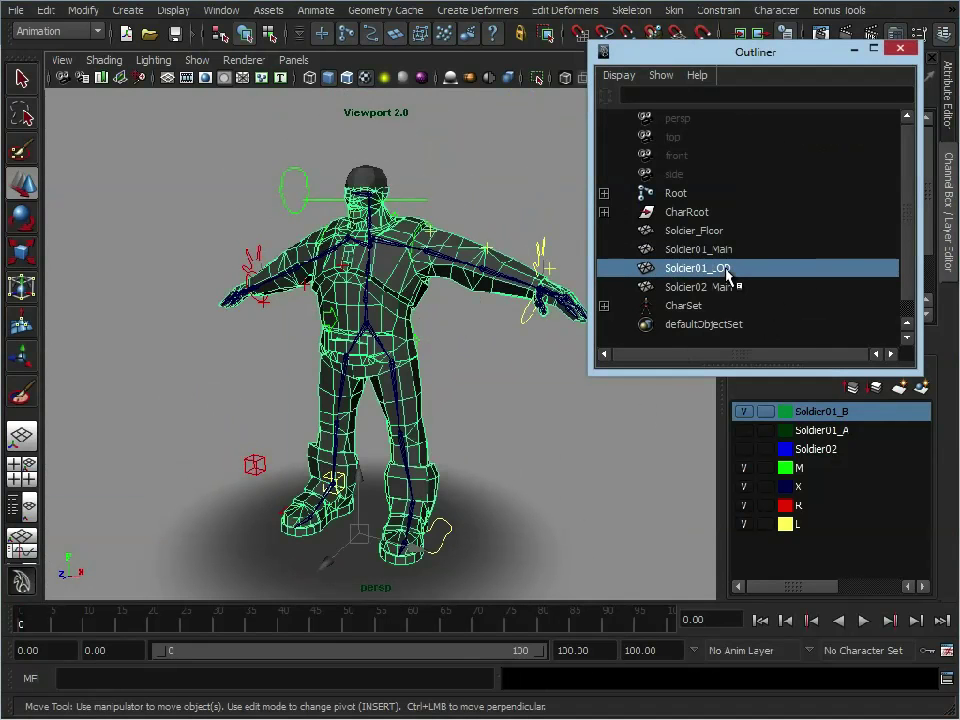
left_click_drag(470, 270, 390, 266, "alt")
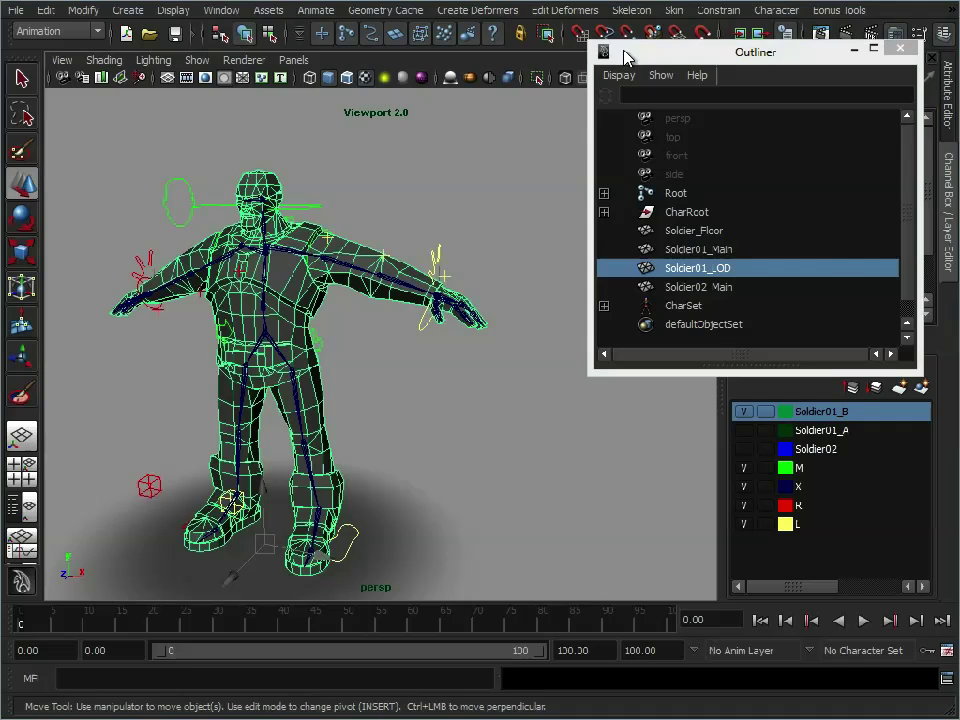
left_click(675, 11)
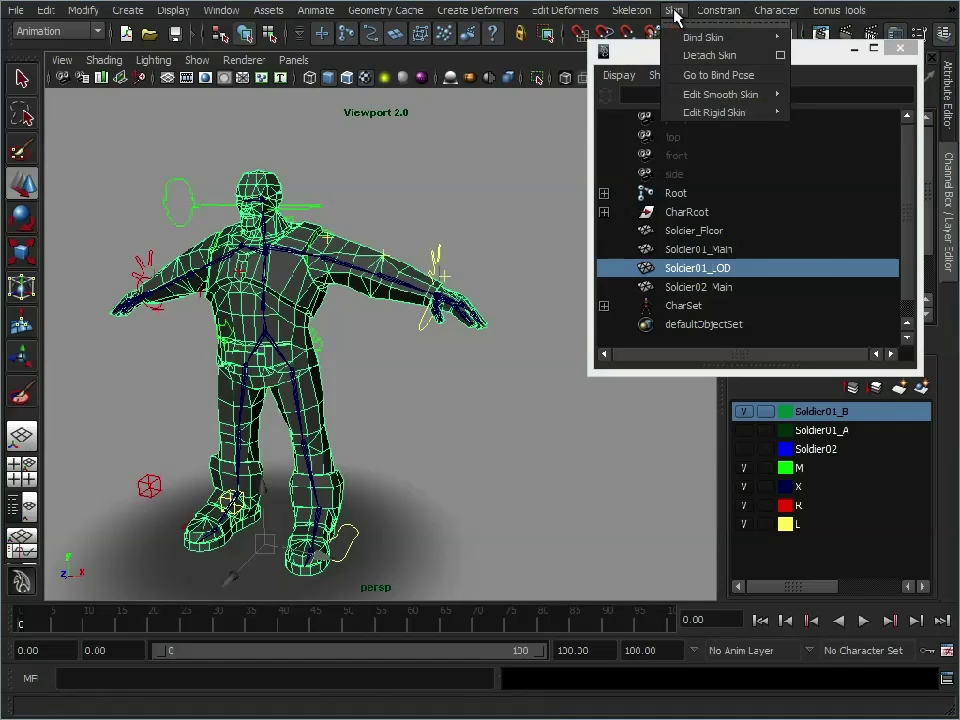
mouse_move(720, 94)
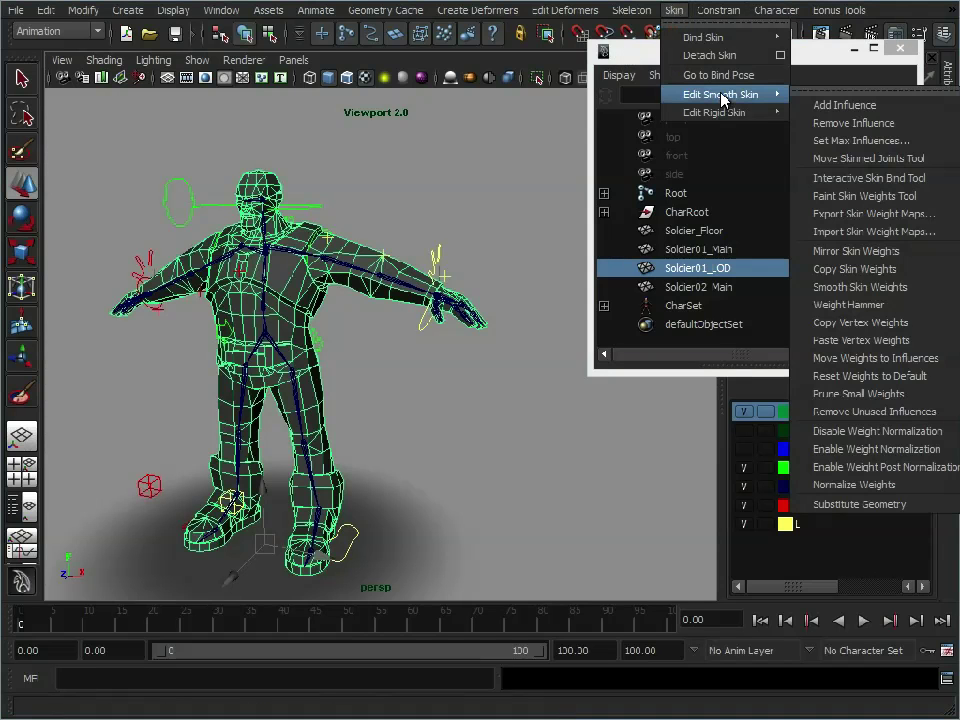
left_click(950, 269)
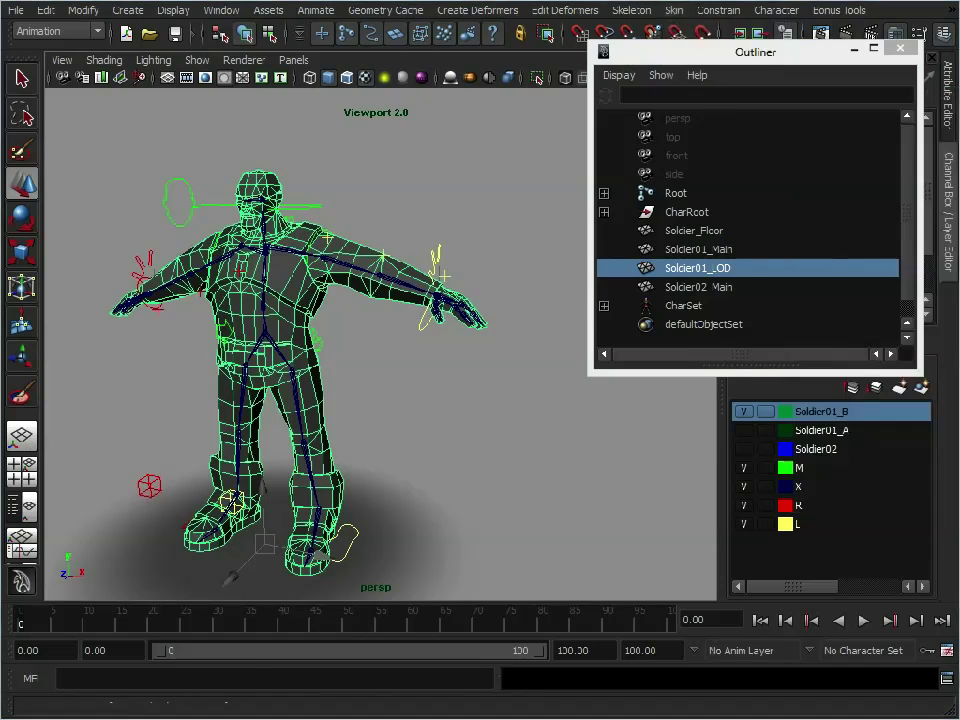
left_click_drag(647, 30, 651, 292)
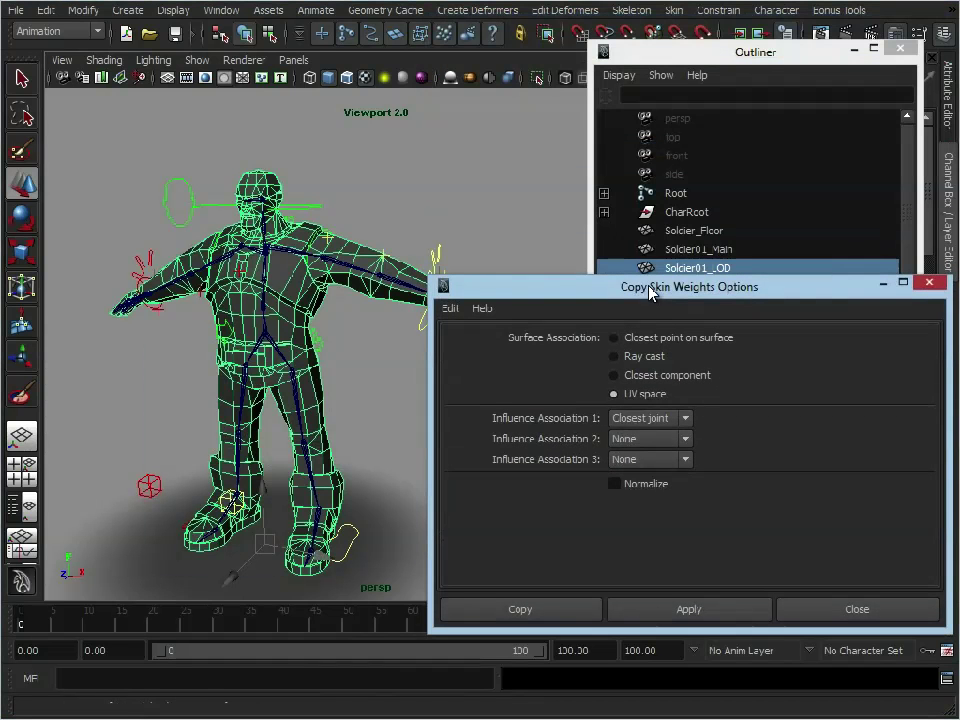
left_click(452, 308)
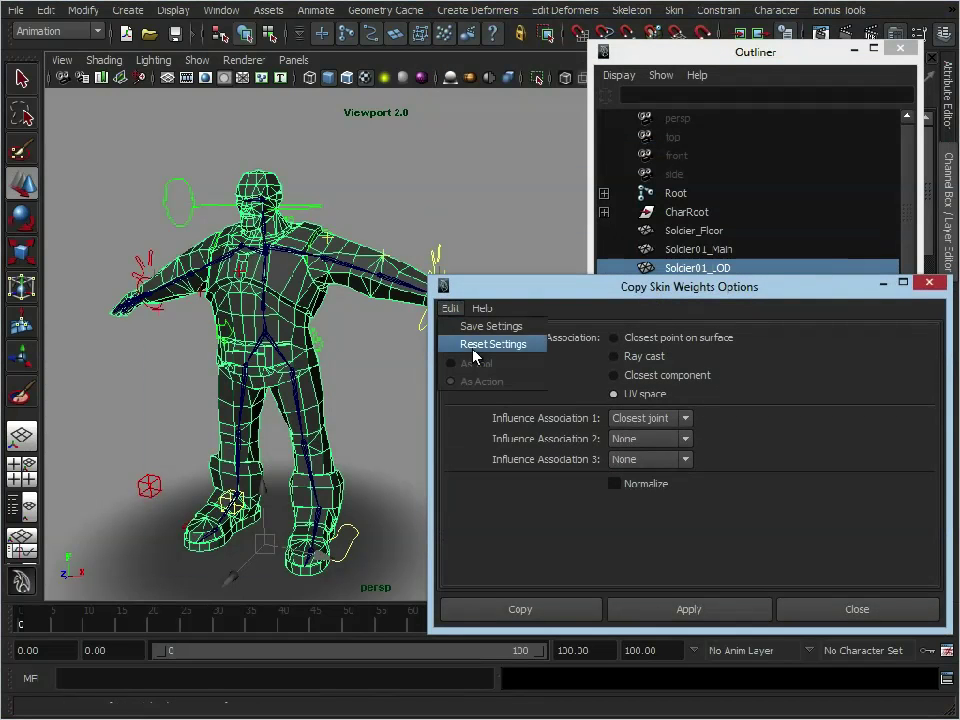
left_click(475, 352)
- Copy the skin weights from Soldier01_Main to Soldier01_LOD using Closest point on surface and Closest joint
middle_click_drag(358, 318, 339, 250, "alt")
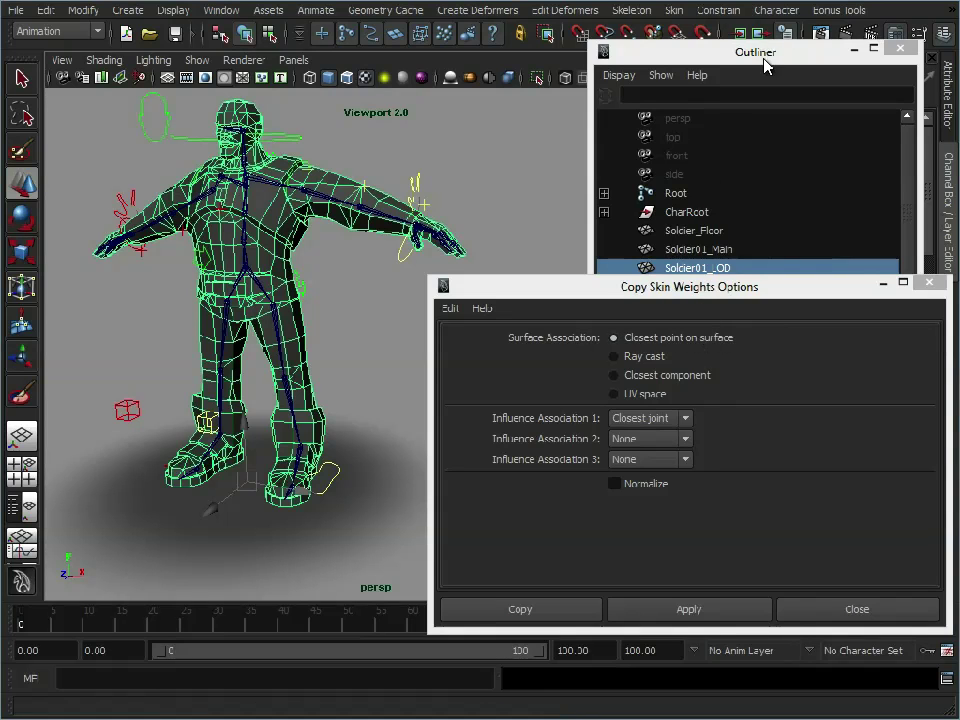
left_click_drag(763, 56, 777, 33)
left_click(728, 227)
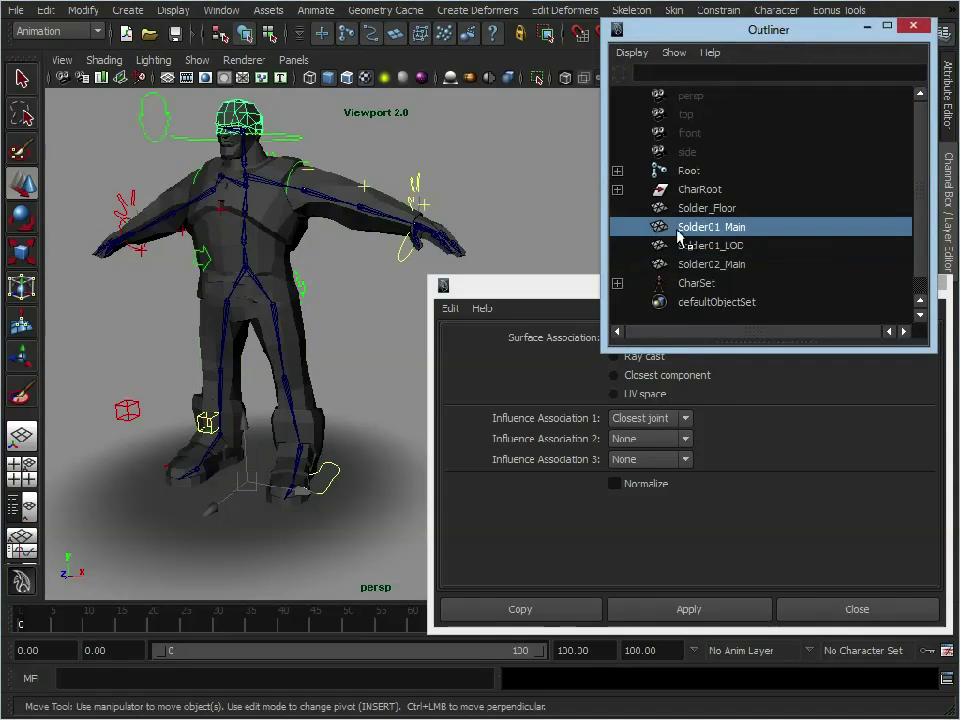
left_click(752, 245, "ctrl")
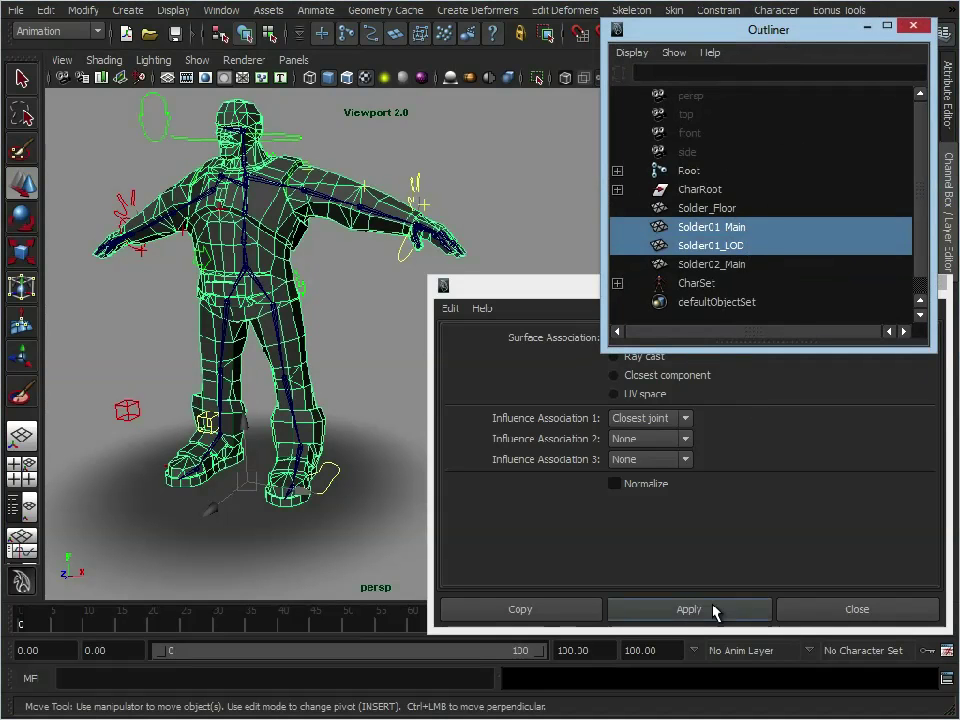
left_click(681, 612)
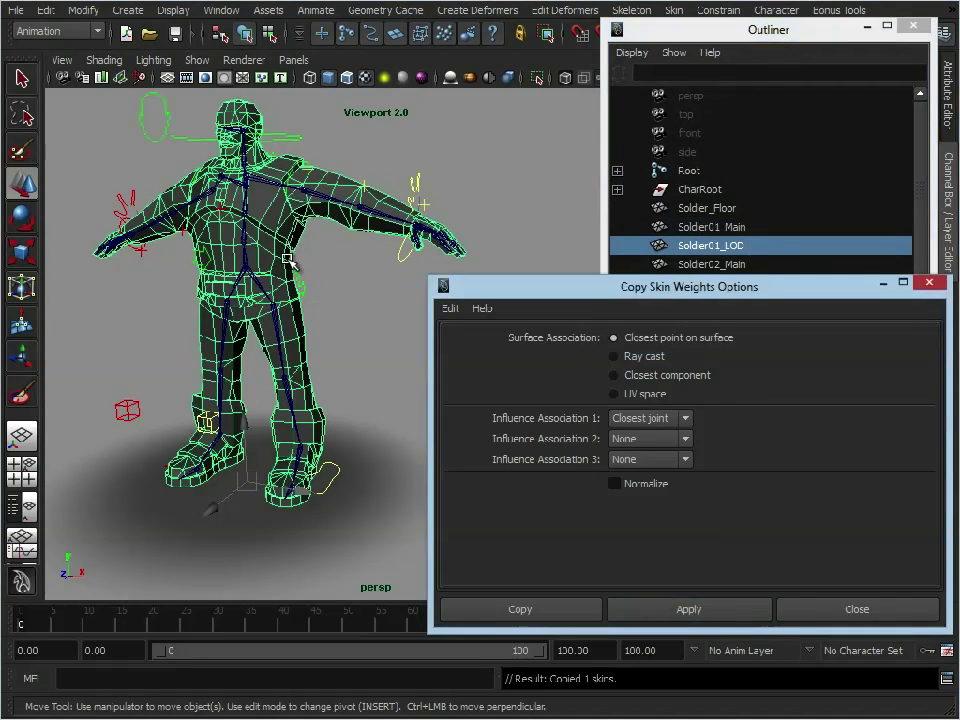
- Try rotating the left shoulder joint on the low-poly soldier to test the copied weights, and undo the last rotation
left_click_drag(284, 256, 336, 267, "alt")
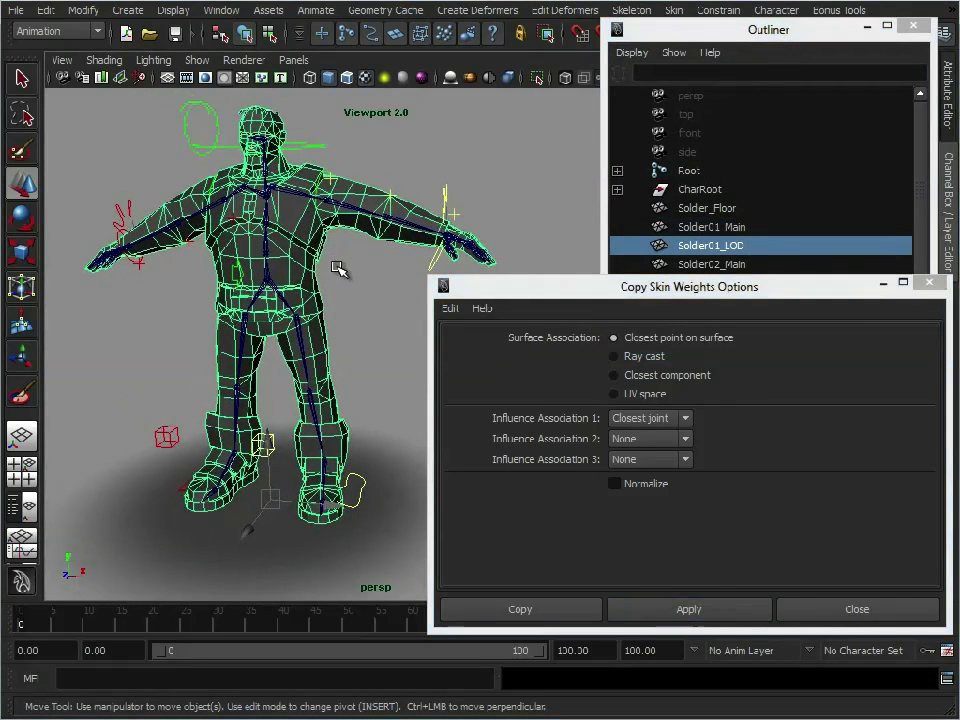
left_click(332, 180)
key("e")
mouse_move(395, 152)
left_mouse_down()
mouse_move(388, 216)
mouse_move(389, 172)
left_mouse_up()
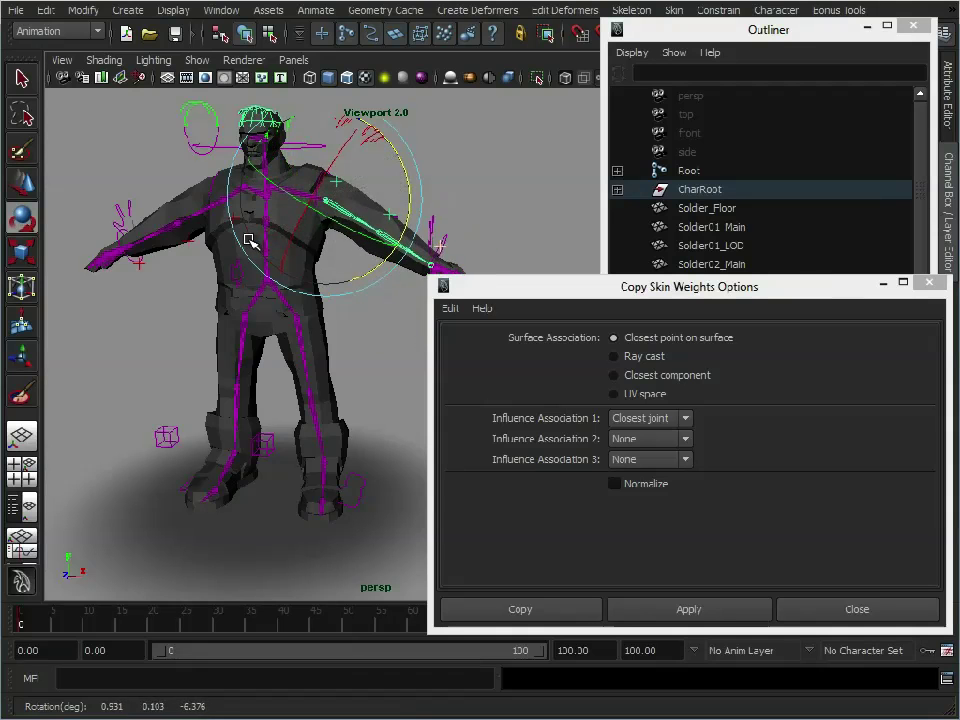
middle_click_drag(250, 242, 264, 325, "alt")
right_click_drag(264, 325, 375, 306, "alt")
left_click_drag(332, 302, 309, 302, "alt")
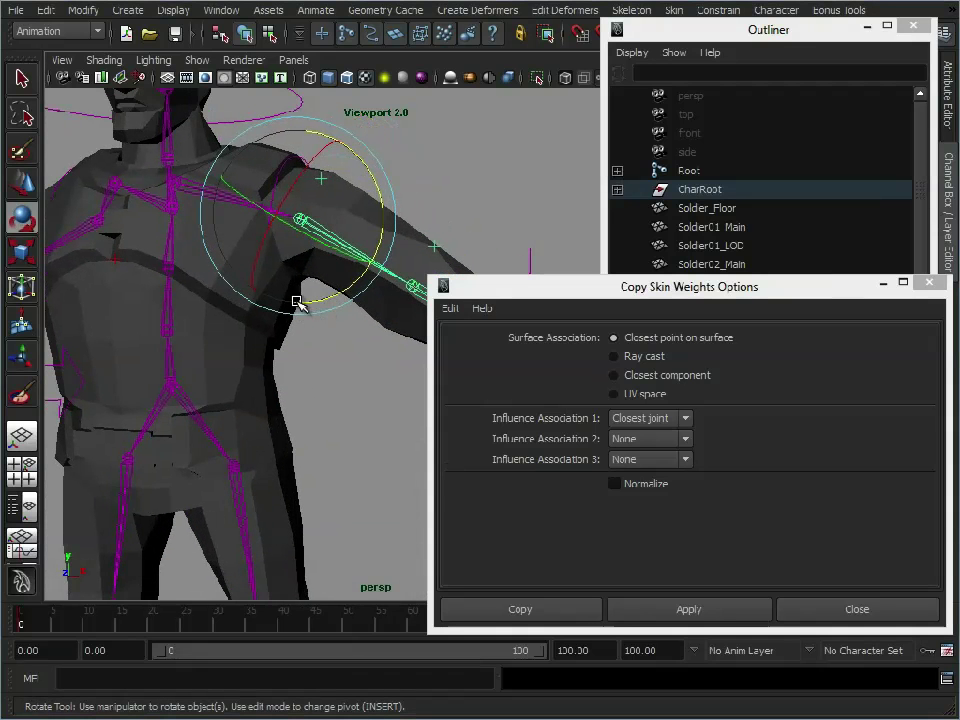
mouse_move(378, 242)
left_mouse_down()
mouse_move(394, 195)
mouse_move(377, 227)
left_mouse_up()
key("ctrl+z")
- Try moving the head control to about 0.04, 1.83, 0.50 to test the neck deformation, and undo the moves
middle_click_drag(199, 208, 290, 315, "alt")
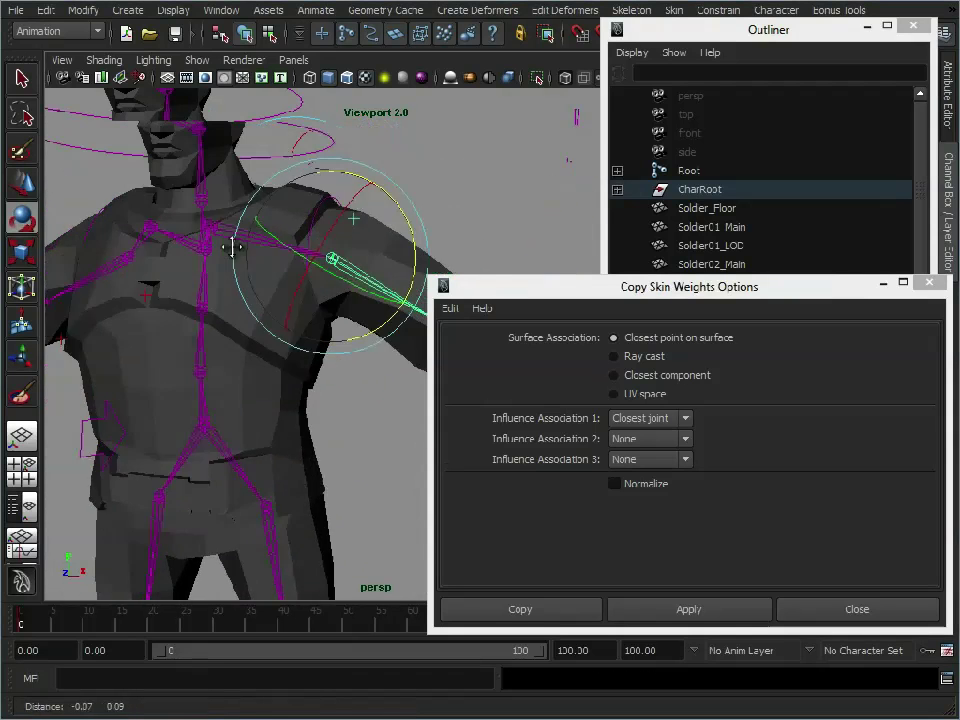
right_click_drag(290, 315, 221, 334, "alt")
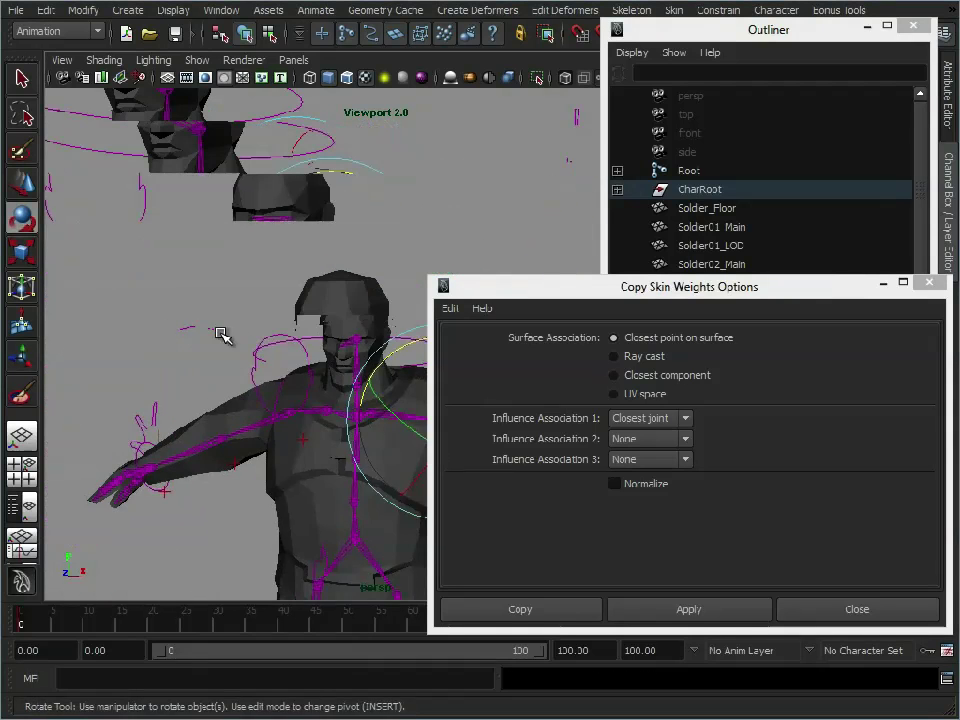
left_click_drag(221, 334, 223, 190, "alt")
left_click_drag(167, 122, 283, 96)
key("w")
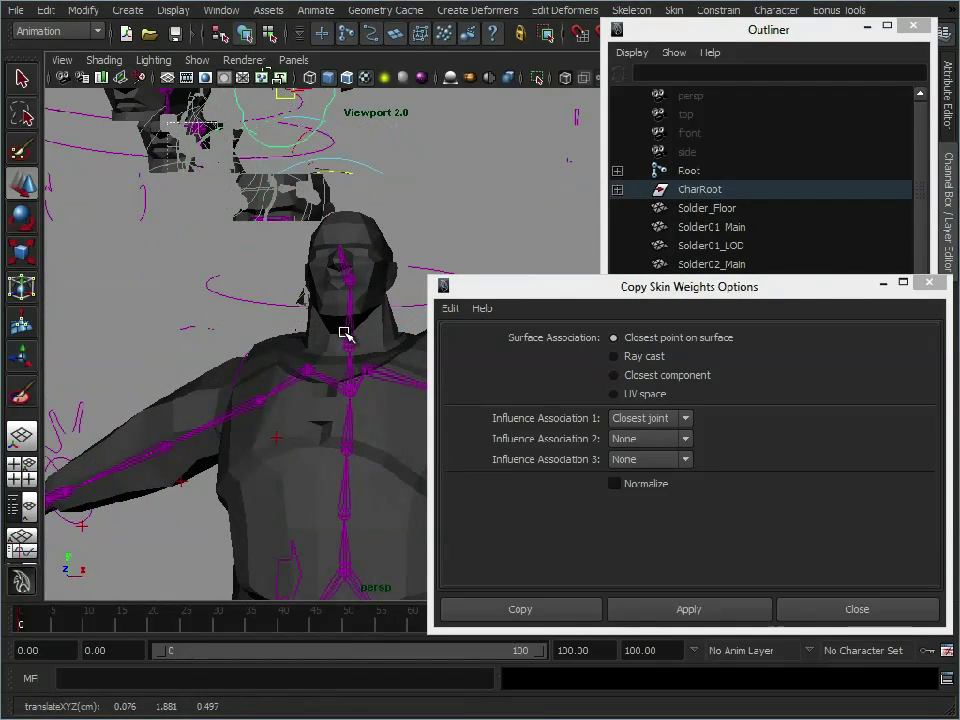
middle_click_drag(302, 141, 292, 178, "alt")
mouse_move(292, 178)
left_mouse_down()
mouse_move(214, 124)
mouse_move(298, 168)
left_mouse_up()
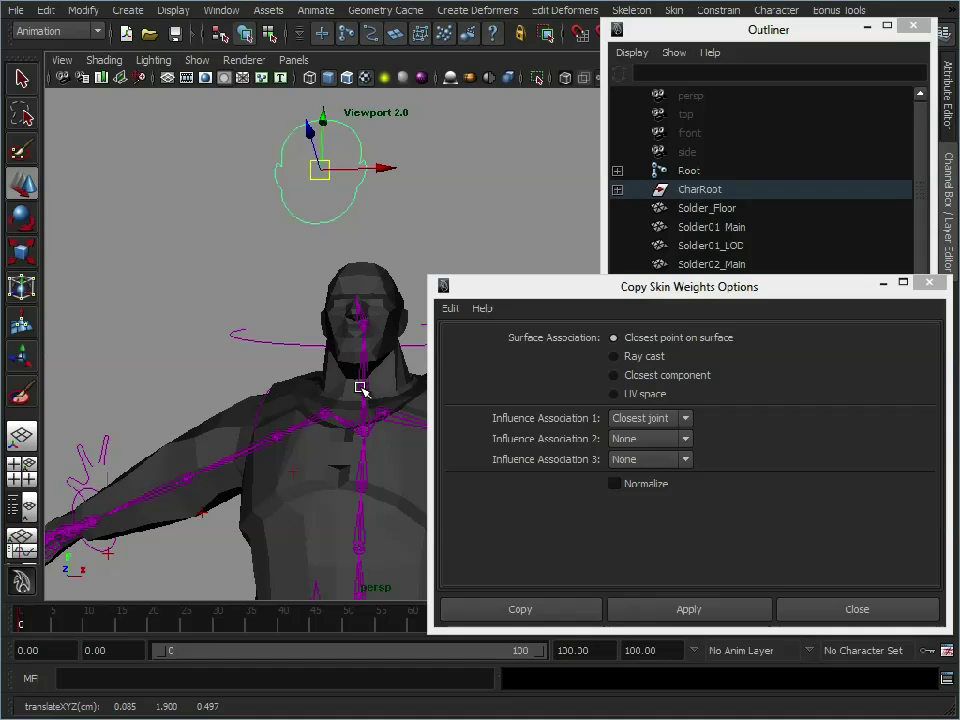
left_click_drag(320, 169, 292, 224)
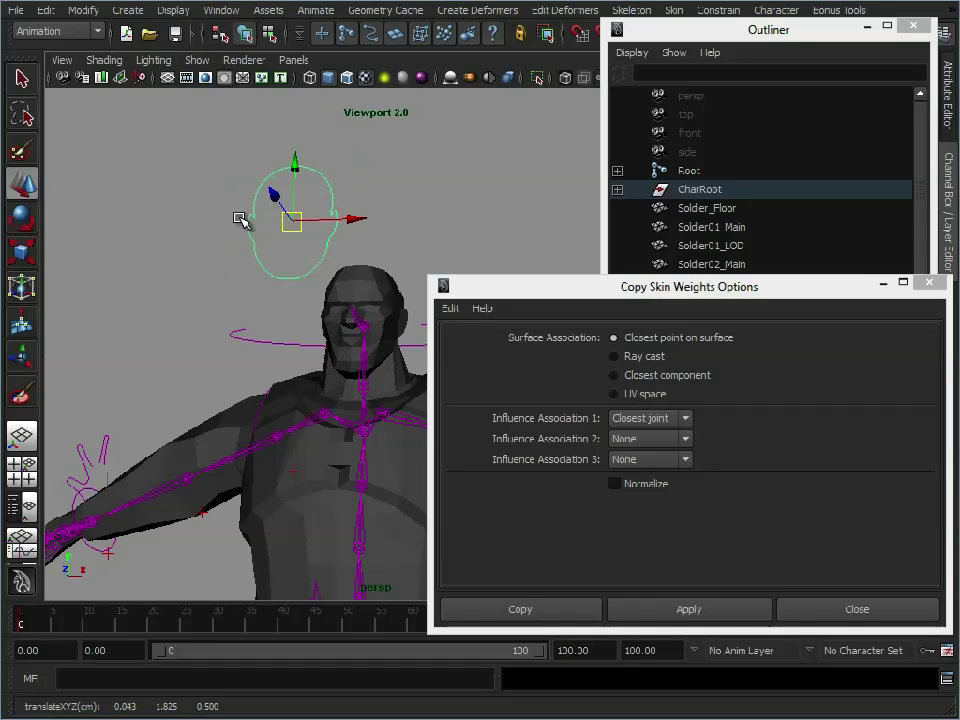
key("ctrl+z")
key("ctrl+z")
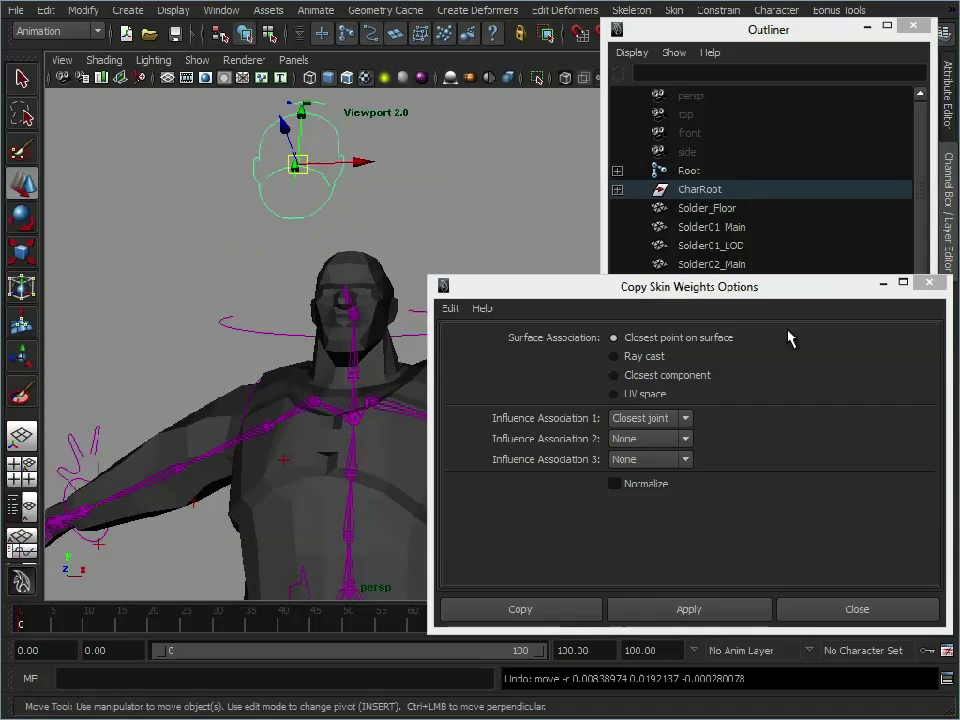
key("ctrl+z")
- Clear away the Copy Skin Weights options and the Outliner, and show the Soldier02 layer
left_click(929, 282)
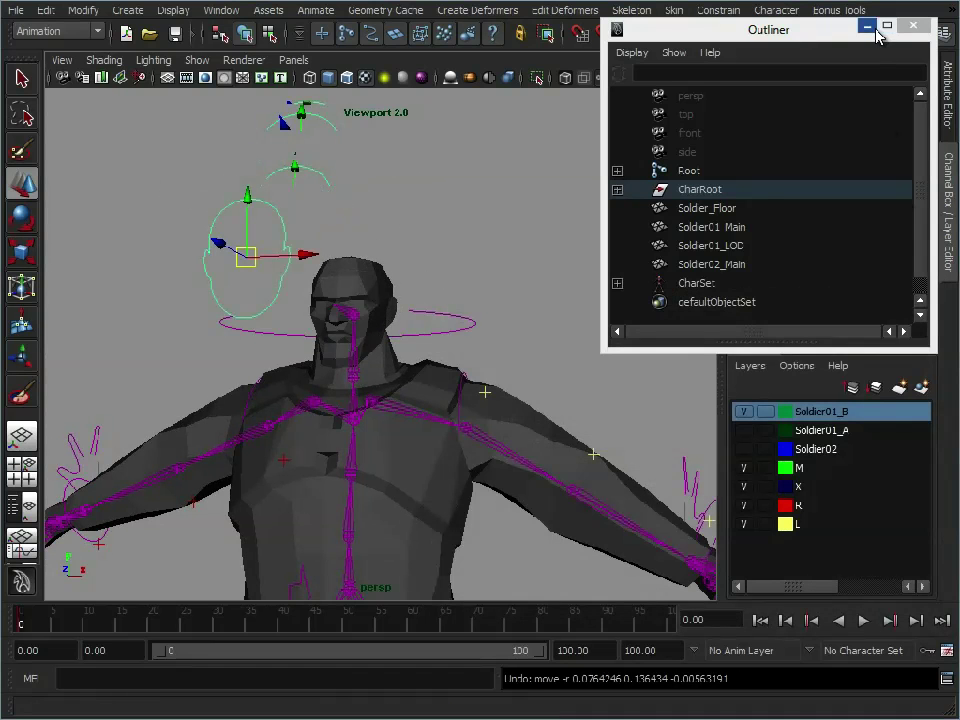
left_click(867, 26)
left_click(743, 450)
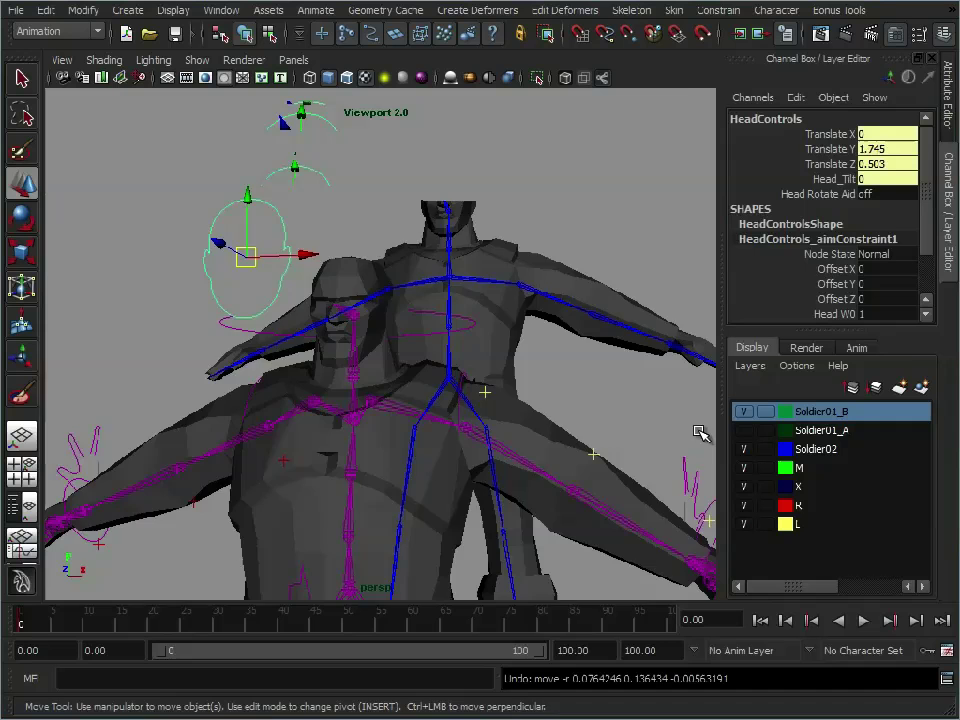
left_click_drag(559, 295, 506, 317, "alt")
right_click_drag(506, 317, 390, 334, "alt")
middle_click_drag(390, 334, 400, 285, "alt")
left_click_drag(400, 285, 417, 305, "alt")
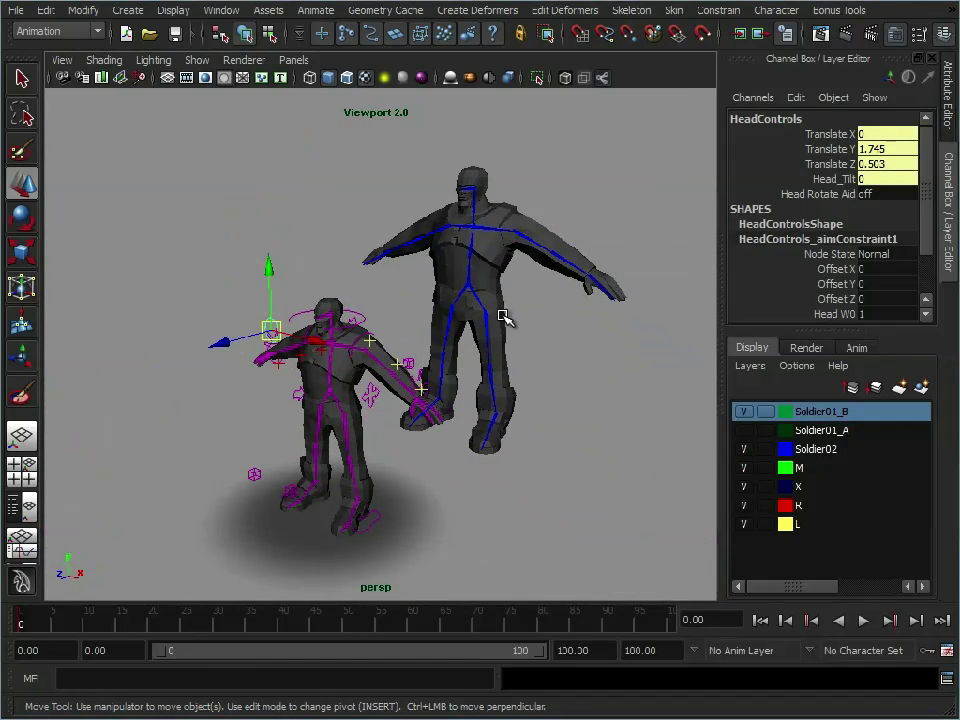
- Select the Mid_Spine_01 joint on the Soldier02 skeleton and compare its rig with the first soldier's
right_click_drag(459, 317, 407, 317, "alt")
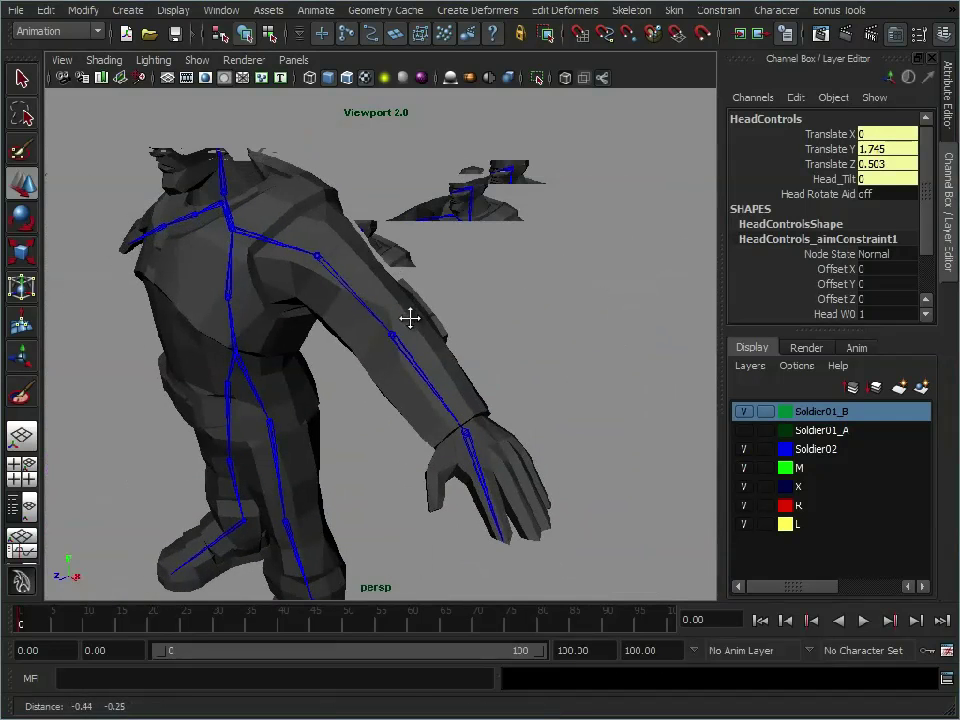
left_click(227, 273)
left_click_drag(371, 360, 514, 294, "alt")
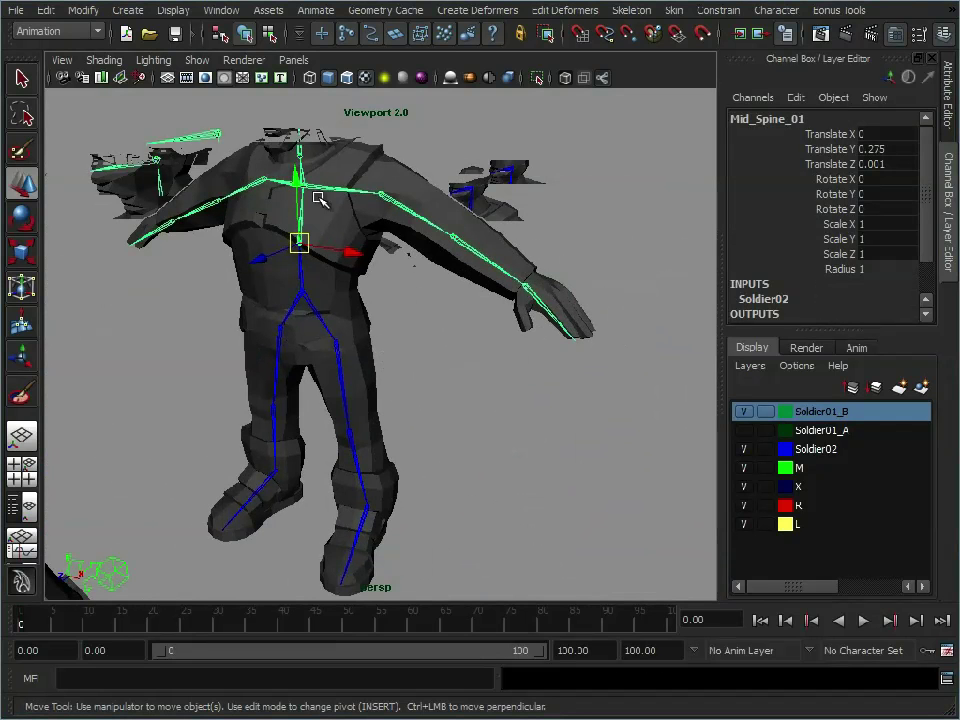
middle_click_drag(374, 388, 374, 385, "alt")
left_click_drag(374, 386, 546, 291, "alt")
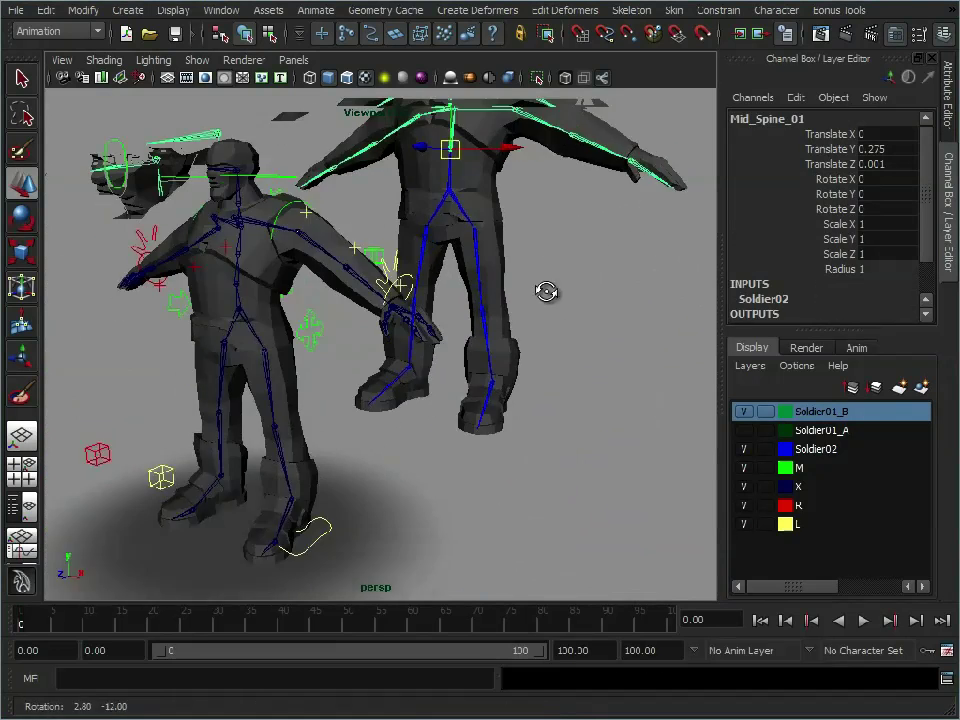
right_click_drag(546, 291, 456, 309, "alt")
left_click_drag(456, 309, 440, 290, "alt")
middle_click_drag(460, 300, 463, 311, "alt")
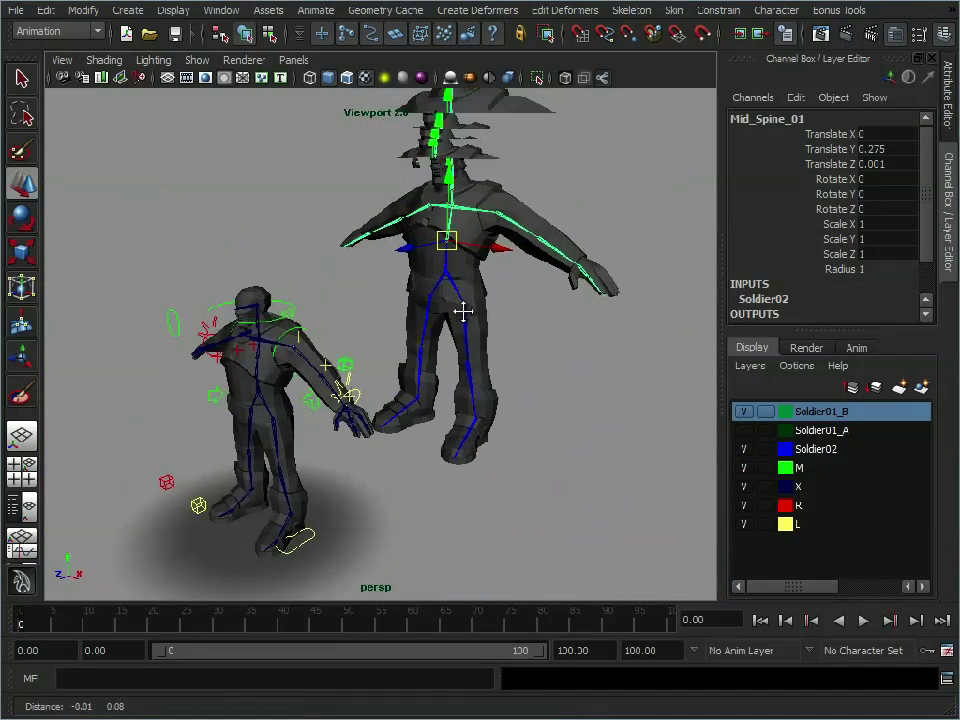
- Select the Soldier01_LOD and Soldier02_Main meshes together, and clear the selection
left_click(313, 338)
left_click(521, 207)
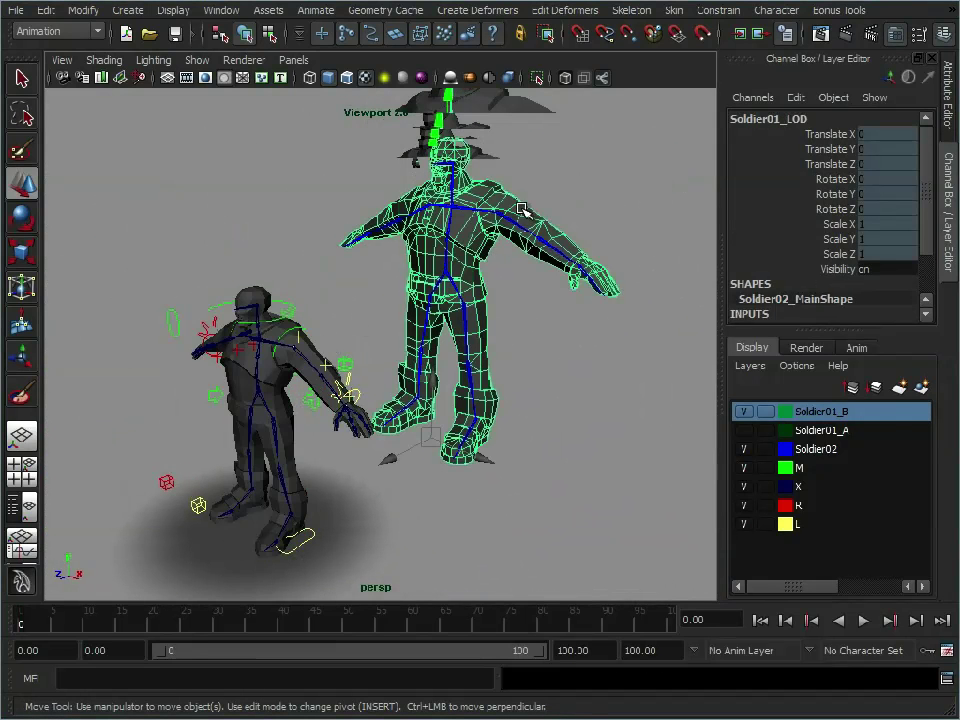
left_click(313, 343)
left_click(532, 207, "shift")
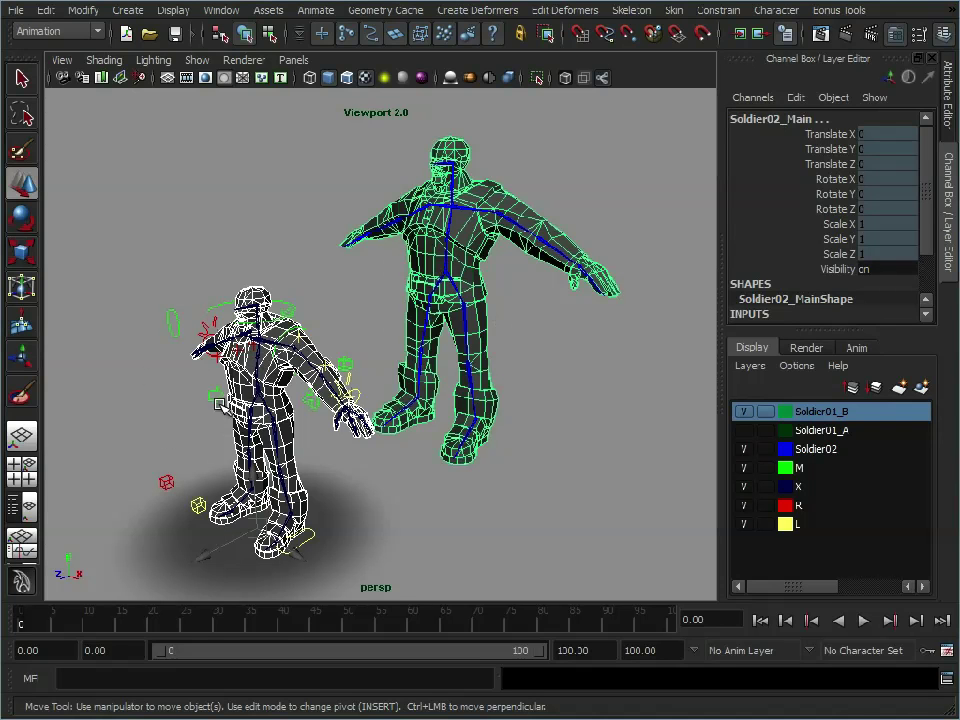
left_click(294, 253)
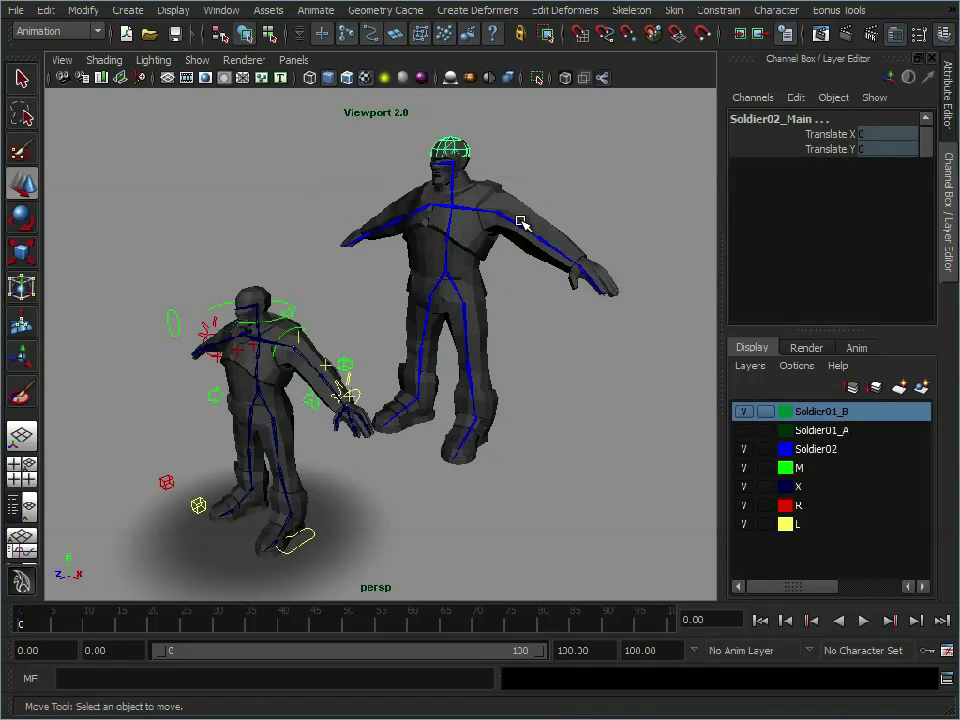
- Select only the Soldier02_Main mesh in the viewport, and deselect it
left_click(485, 281)
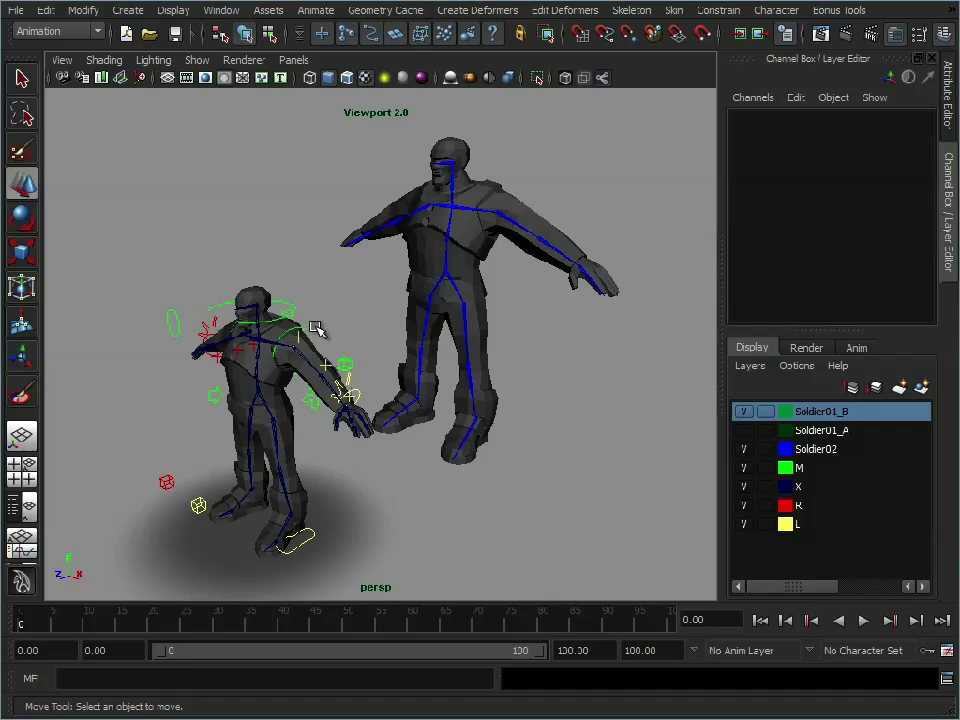
left_click(479, 222)
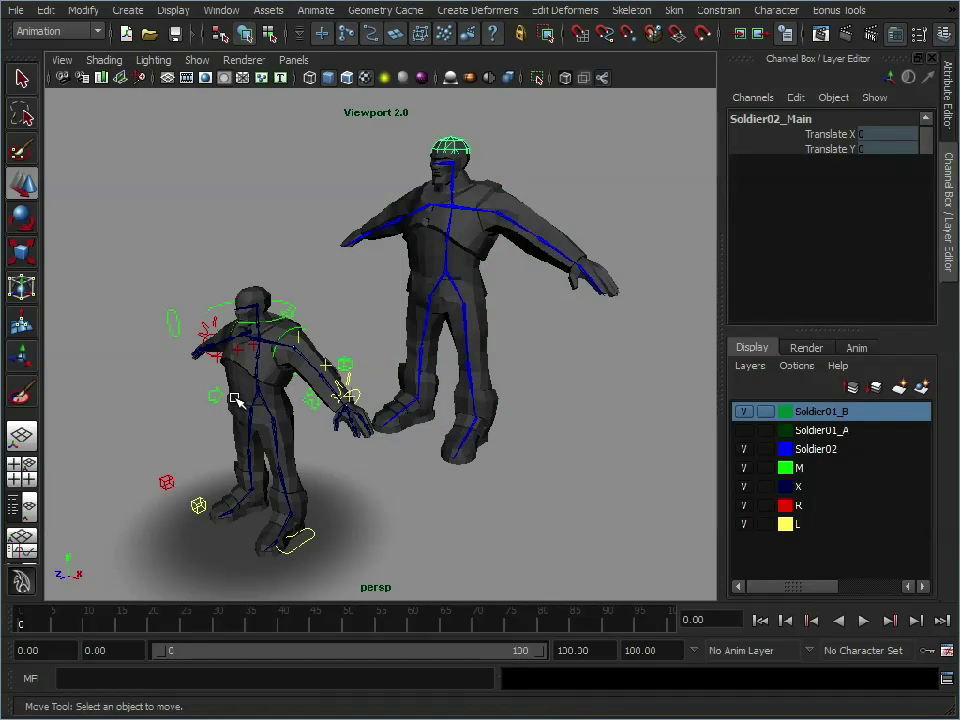
left_click(268, 386)
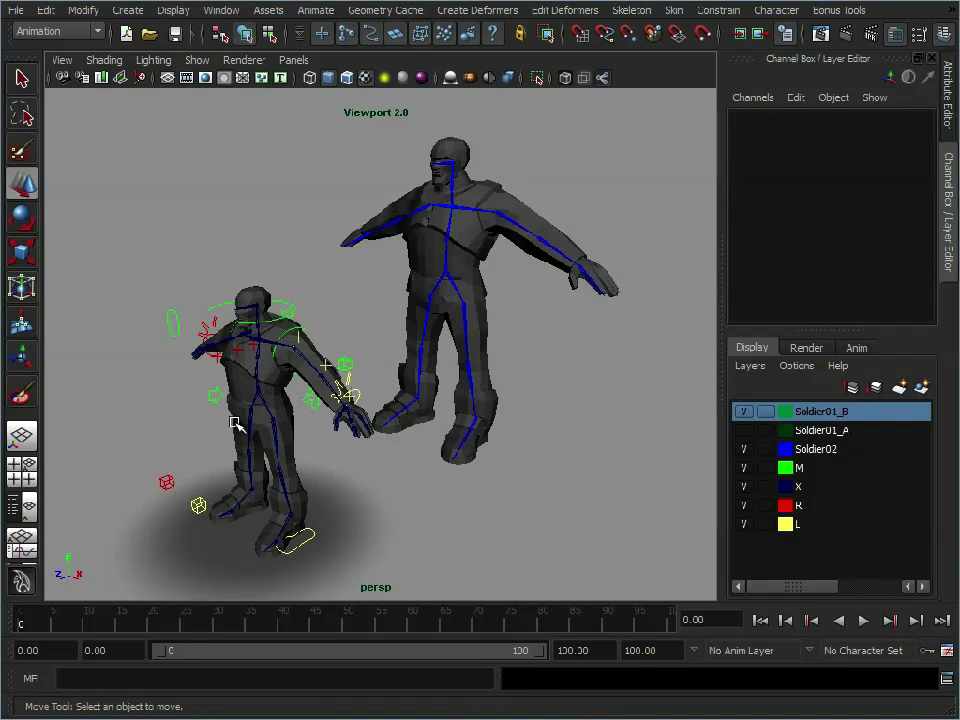
- Try moving the first soldier's Root joint to about 0.15, 1.40, -0.37, and undo the move
middle_click_drag(236, 424, 336, 343, "alt")
left_click(337, 346)
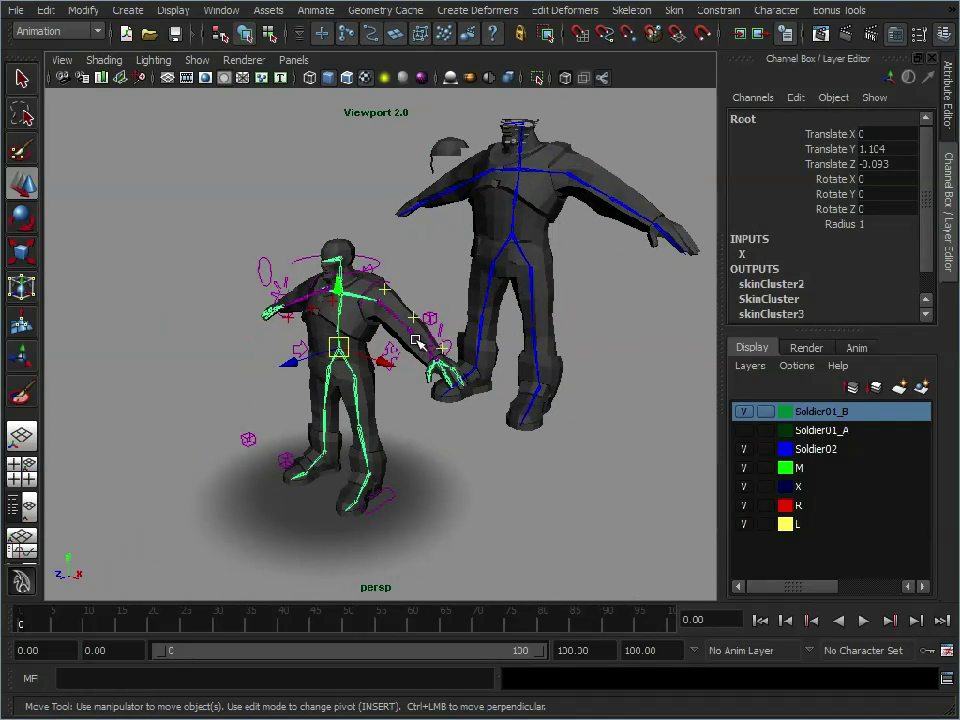
middle_click_drag(416, 340, 390, 342, "alt")
right_click_drag(390, 342, 422, 343, "alt")
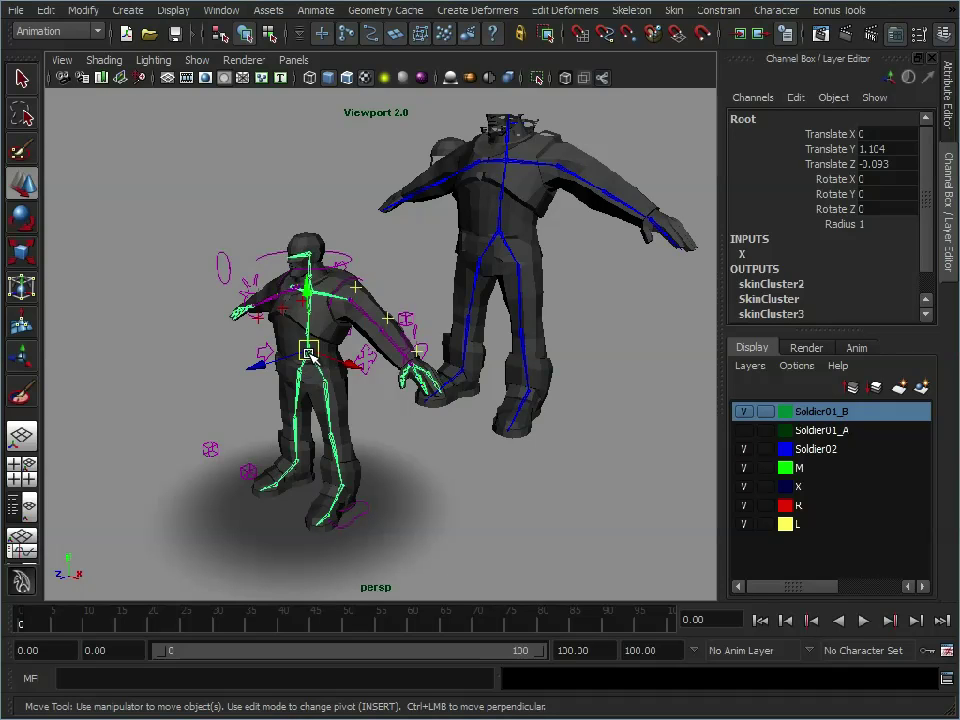
left_click_drag(310, 356, 355, 300)
key("ctrl+z")
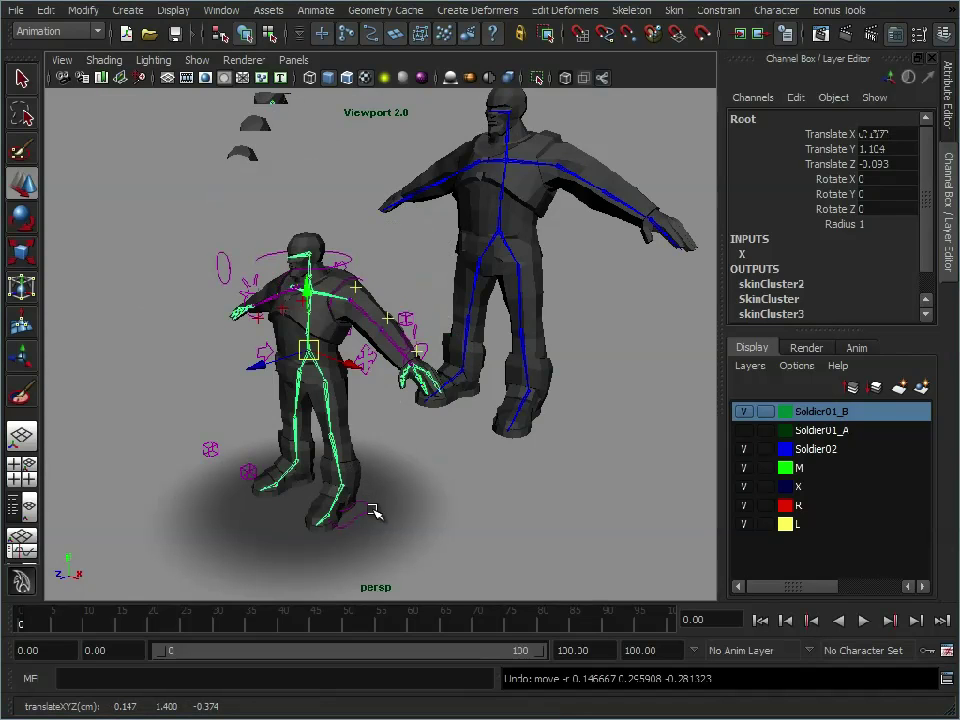
- Set the scene's node evaluation to ignore all node types, including IK solvers and constraints
left_click(85, 12)
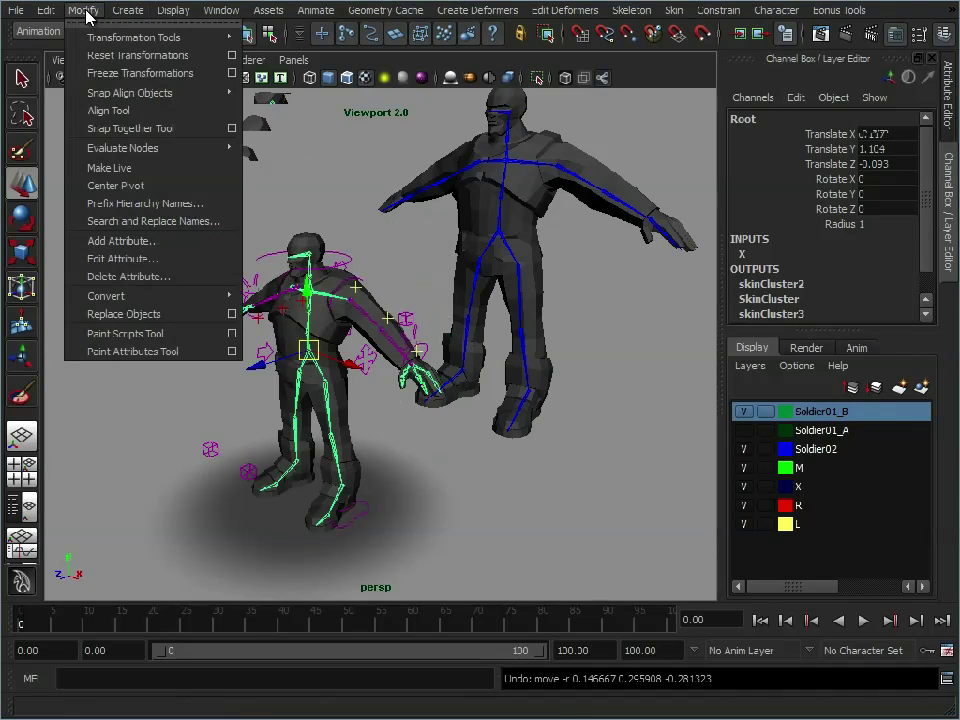
mouse_move(148, 160)
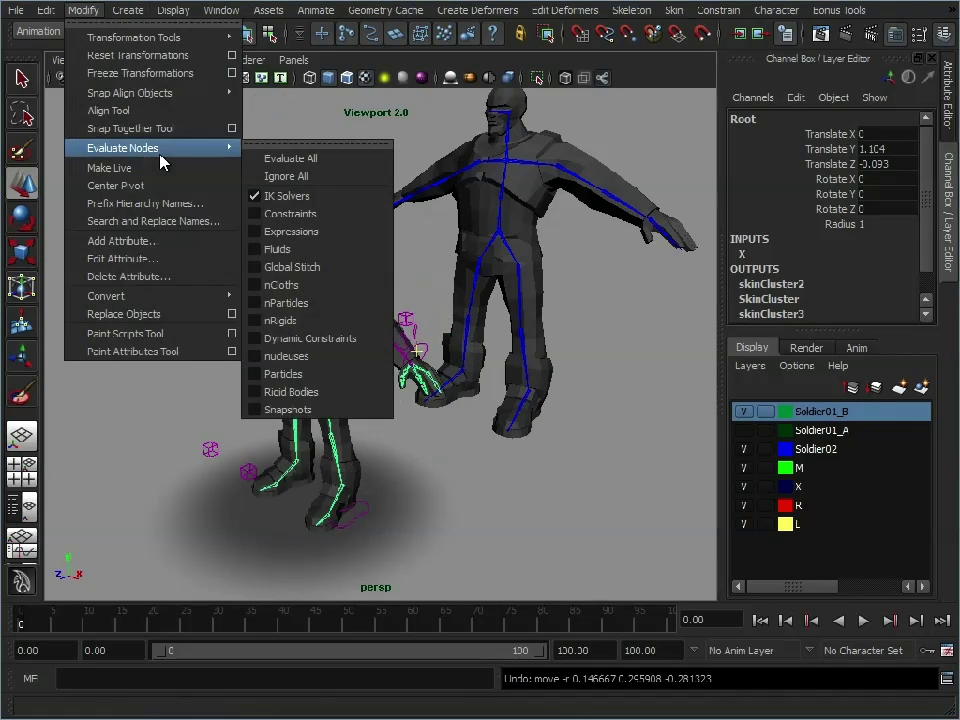
left_click(284, 177)
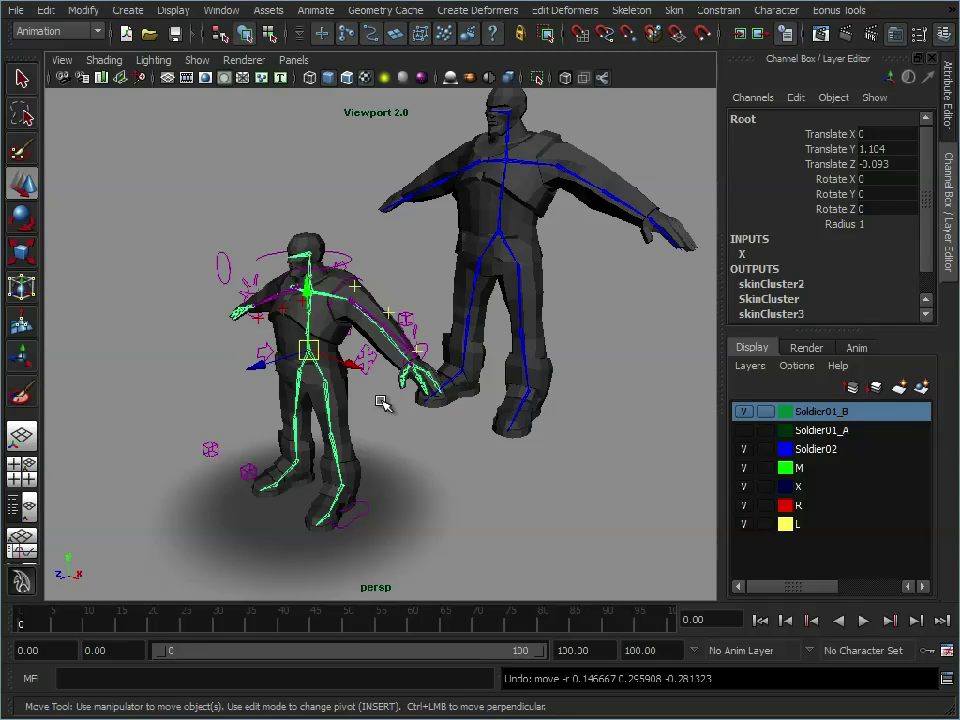
- Try moving the first soldier's Root joint to about 0.15, 1.74, -0.47, and undo the move
left_click_drag(386, 403, 391, 398, "alt")
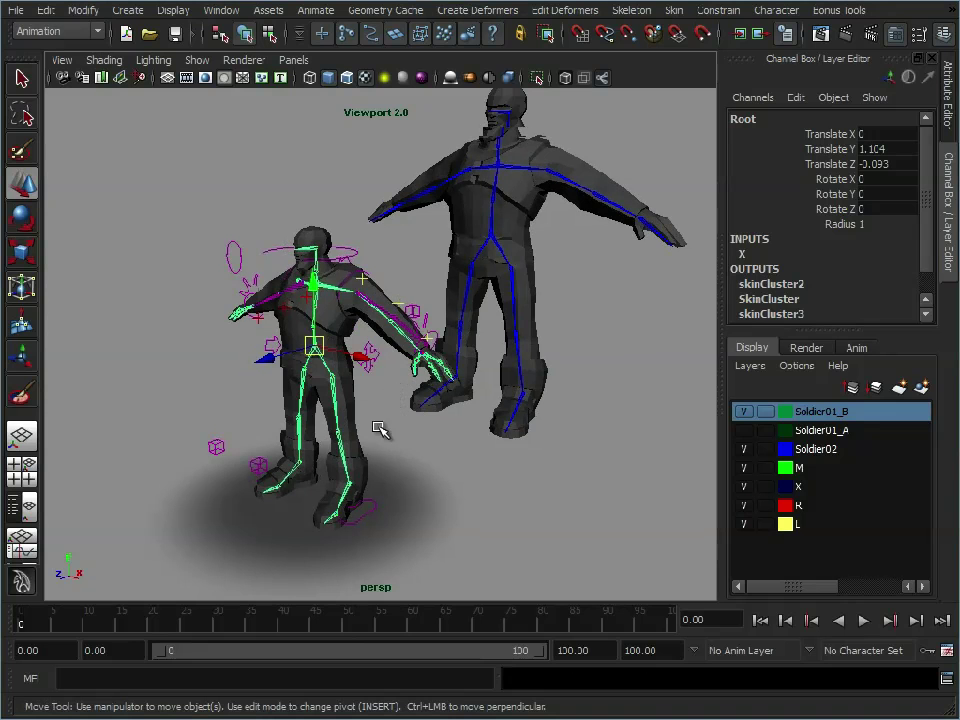
left_click_drag(316, 345, 326, 249)
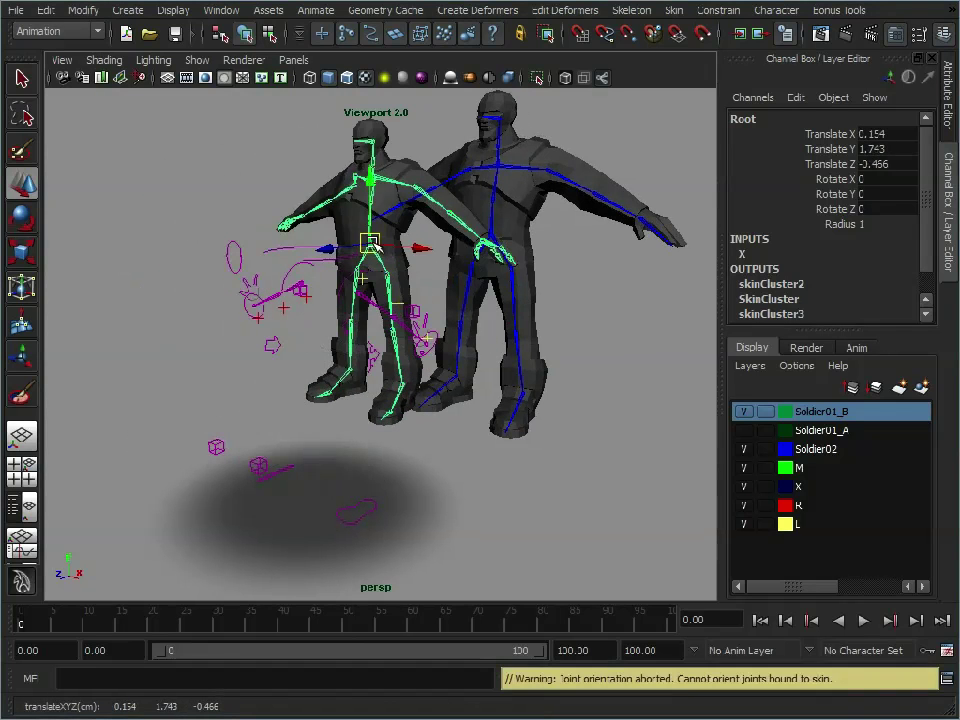
key("ctrl+z")
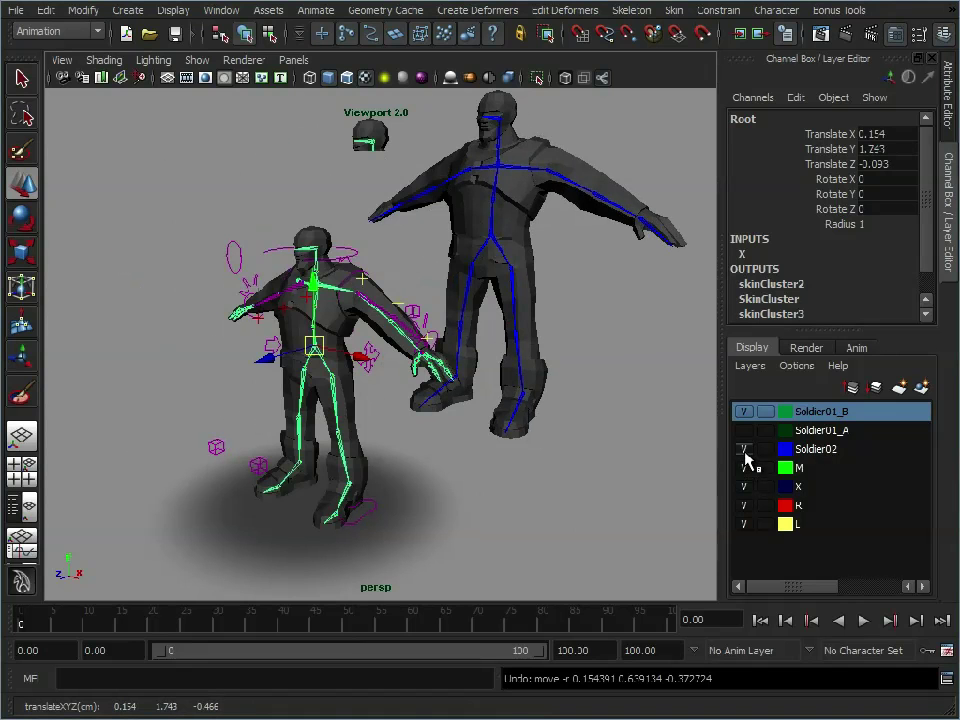
- Hide the Soldier01_B layer and show the Soldier01_A layer with the high-poly soldier
left_click(746, 412)
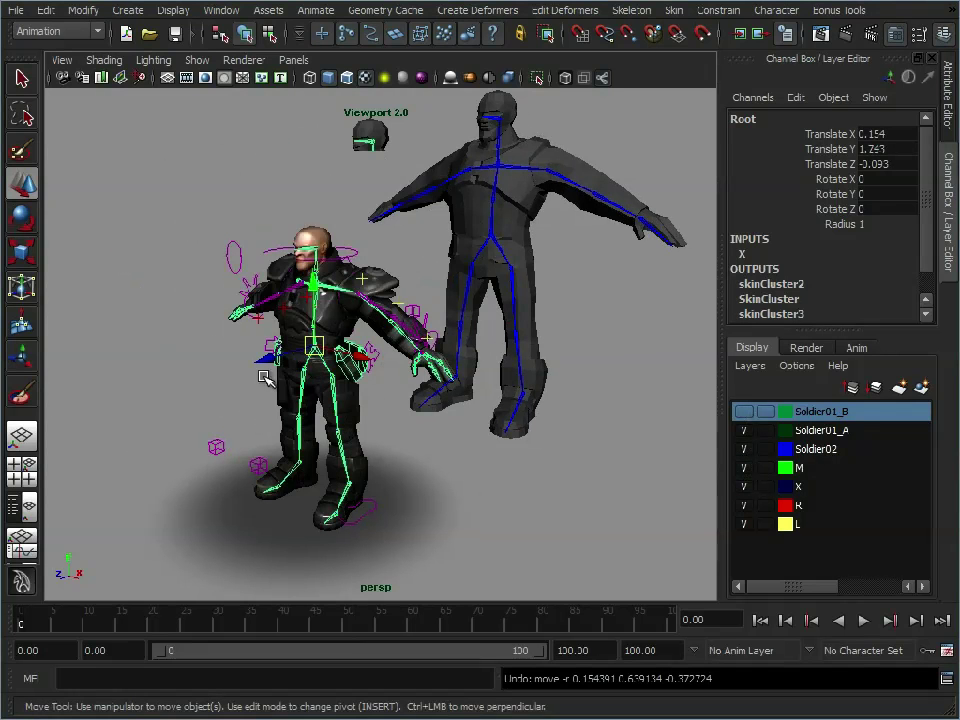
right_click_drag(264, 336, 376, 311, "alt")
middle_click_drag(286, 302, 286, 305, "alt")
right_click_drag(286, 305, 401, 279, "alt")
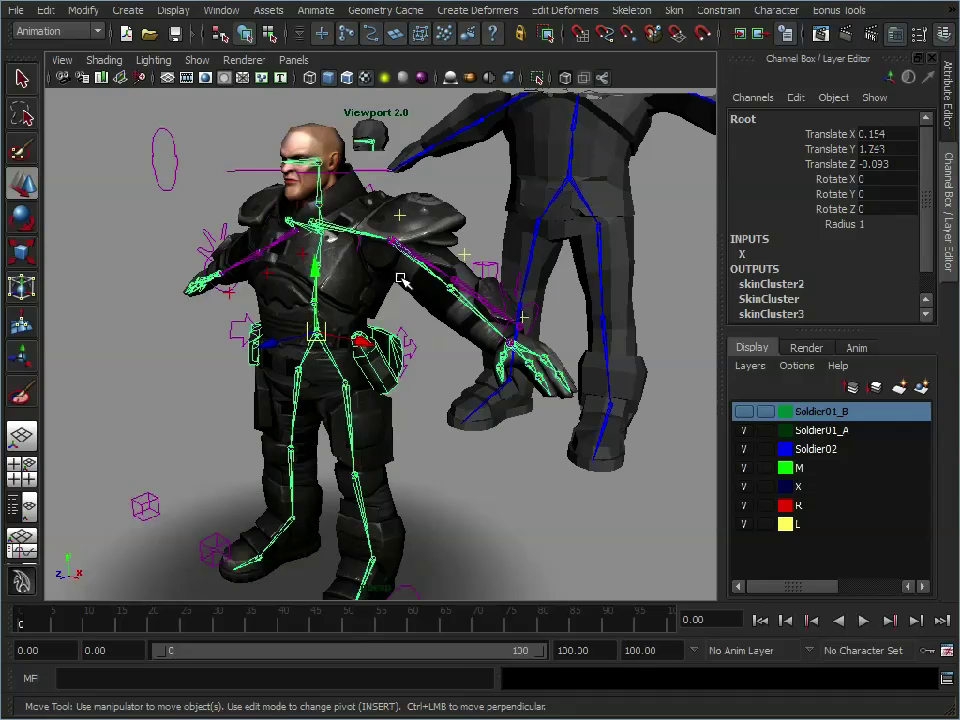
- Try moving the high-poly soldier's Root joint to about -0.09, 1.17, -0.04, and undo the move
left_click(425, 357)
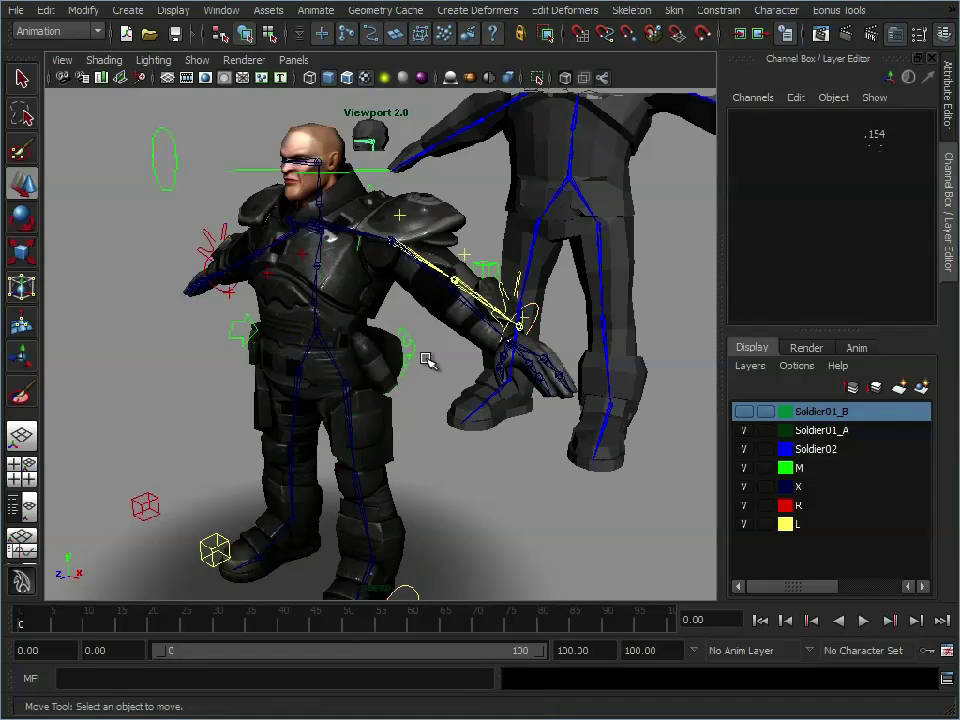
left_click(326, 343)
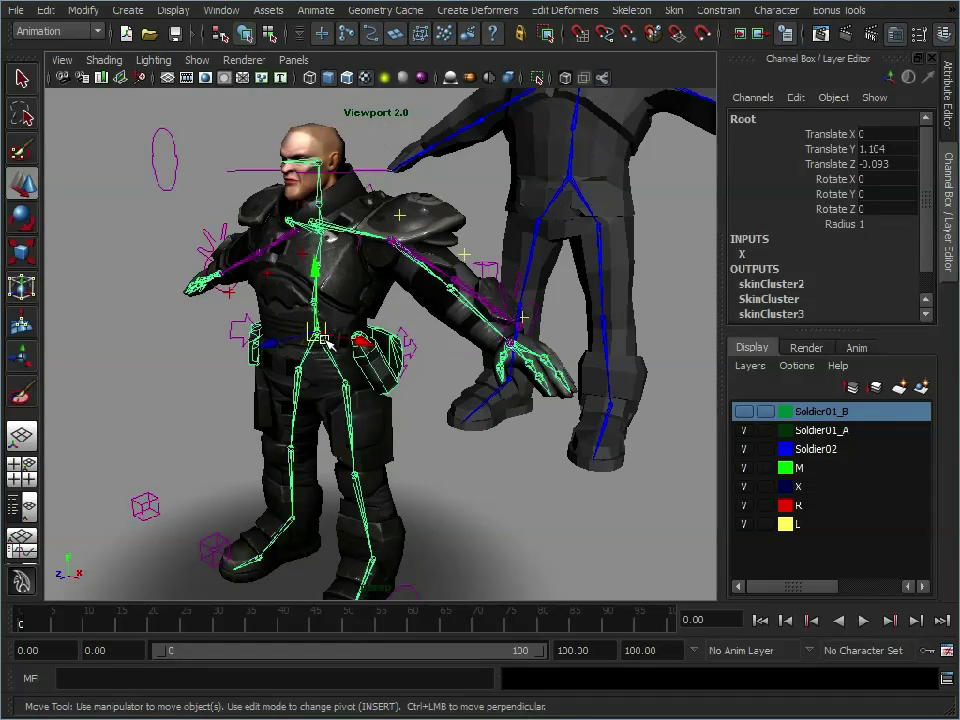
left_click_drag(320, 333, 297, 317)
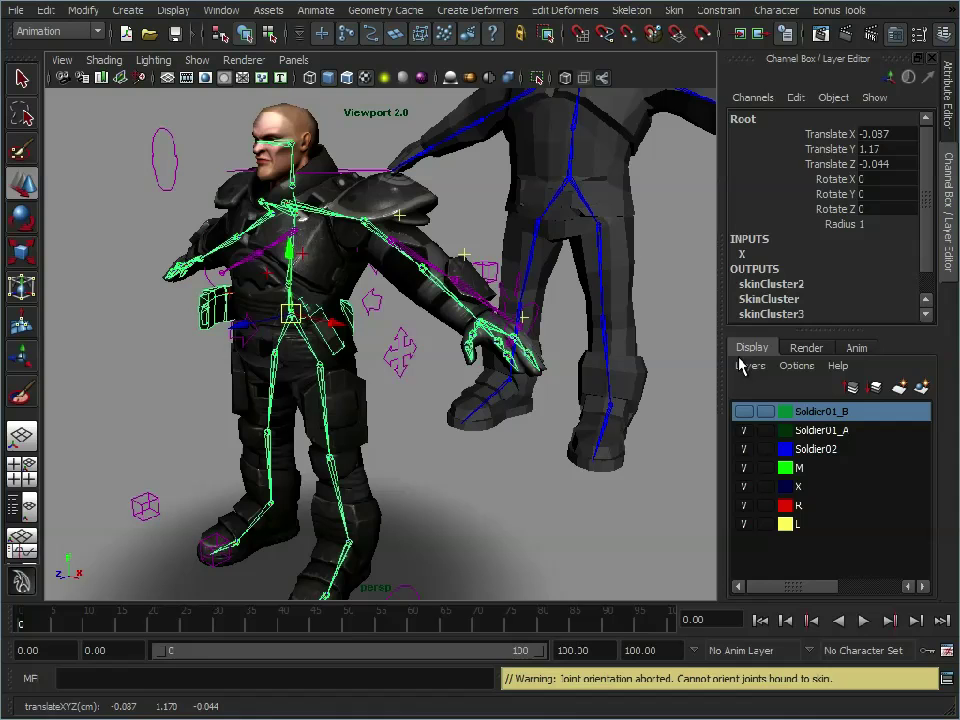
key("ctrl+z")
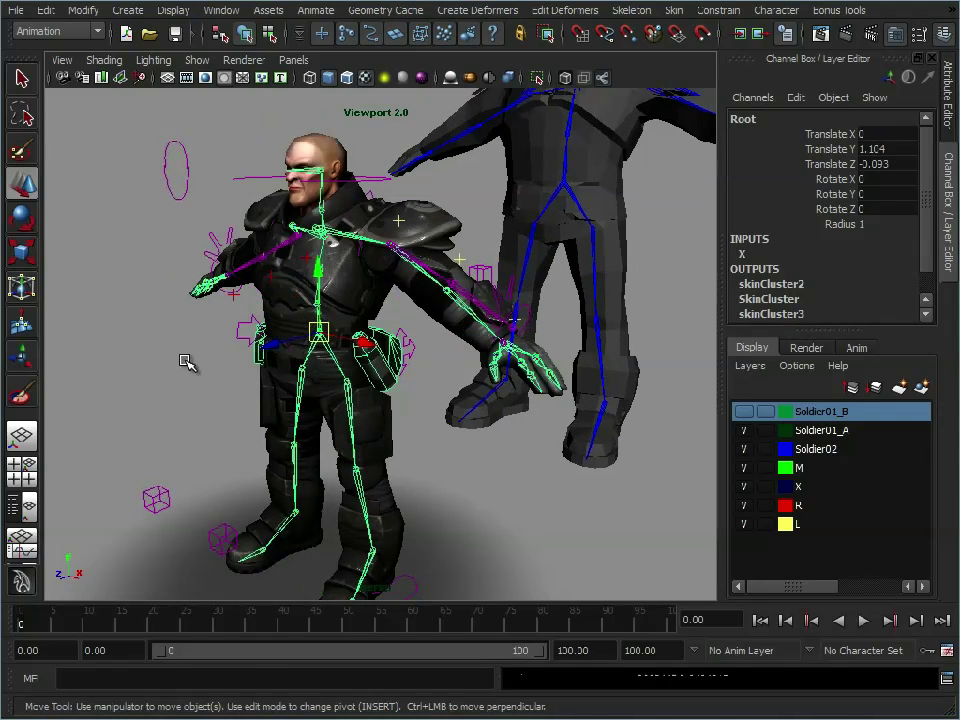
- Select only the Soldier01_Pouches mesh on the high-poly soldier's belt and hide it
left_click(383, 360)
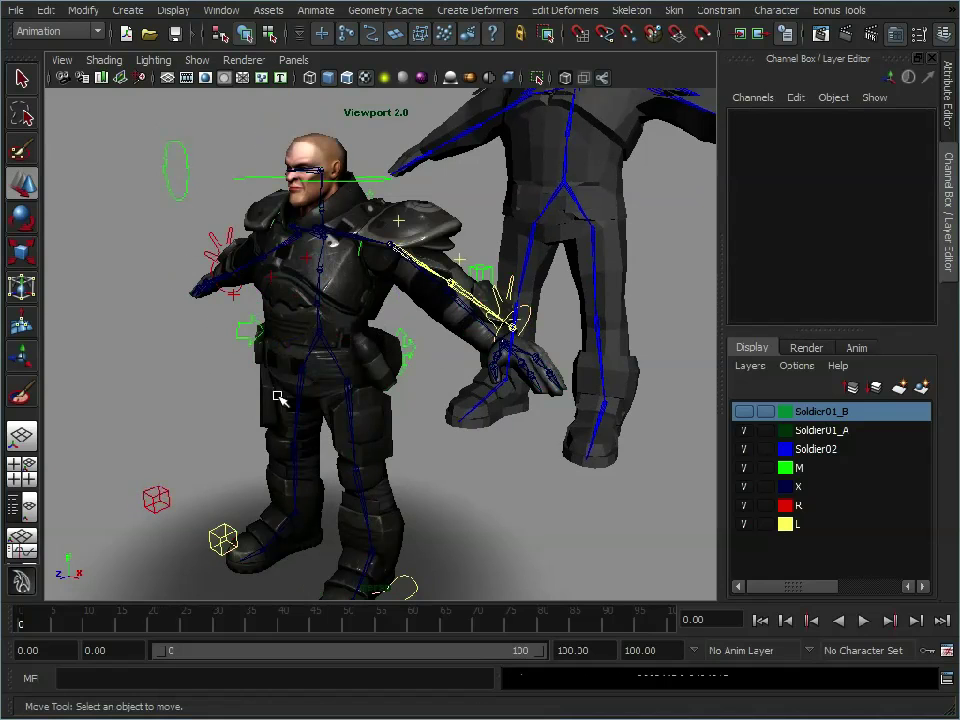
left_click(383, 340)
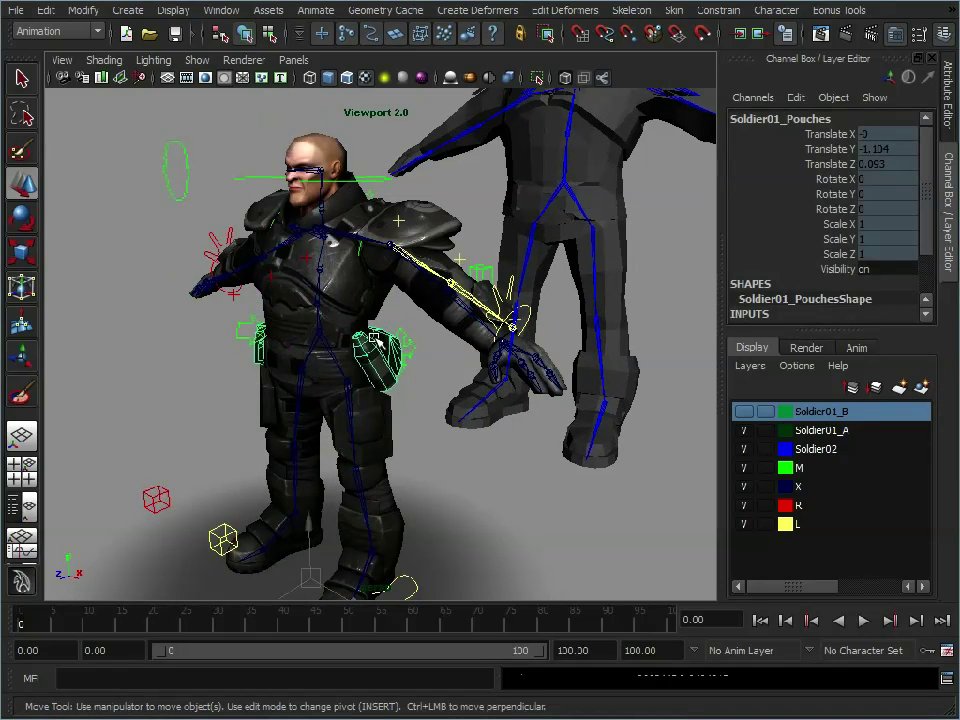
left_click(355, 333)
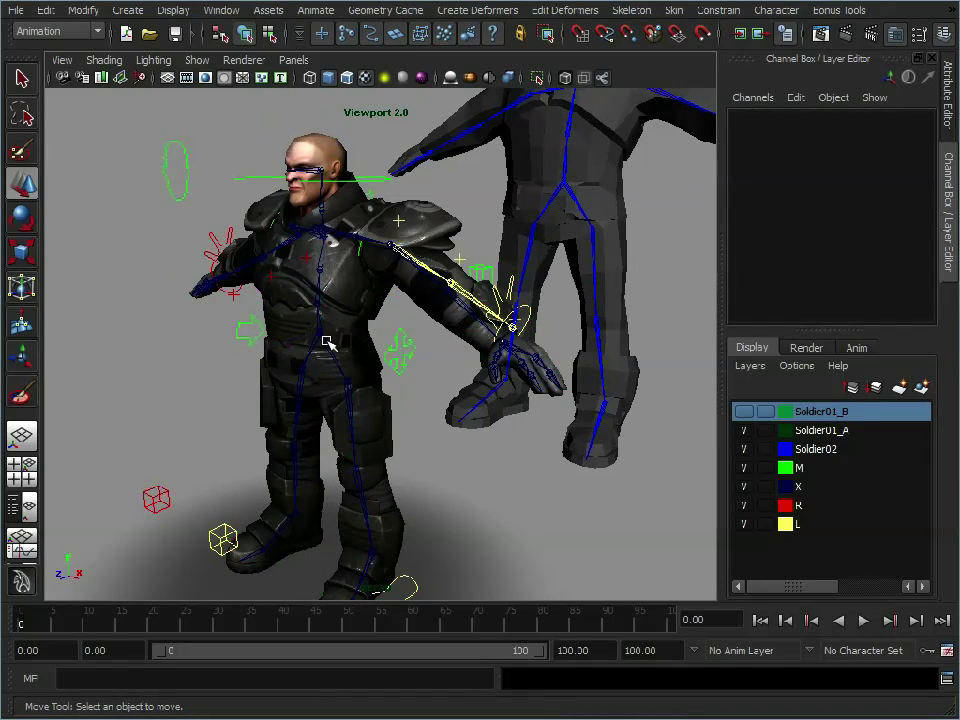
- Select the first soldier's Root joint and hide polygons in the viewport so only the skeletons and controls are displayed
left_click(326, 342)
middle_click_drag(549, 332, 460, 305, "alt")
right_click_drag(460, 305, 365, 275, "alt")
middle_click_drag(365, 275, 339, 346, "alt")
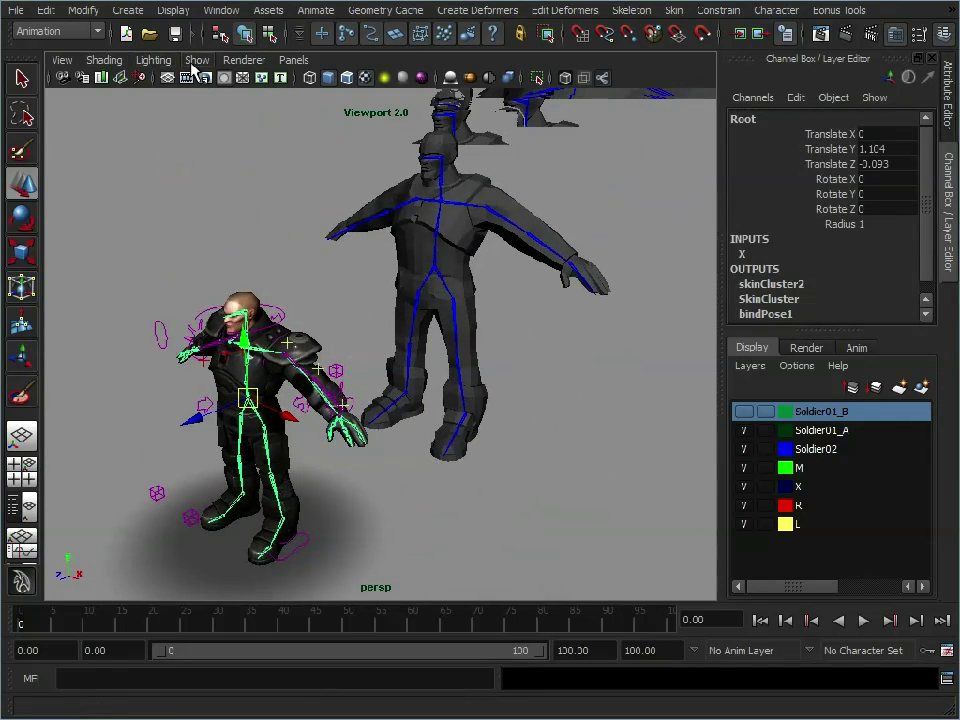
left_click(195, 61)
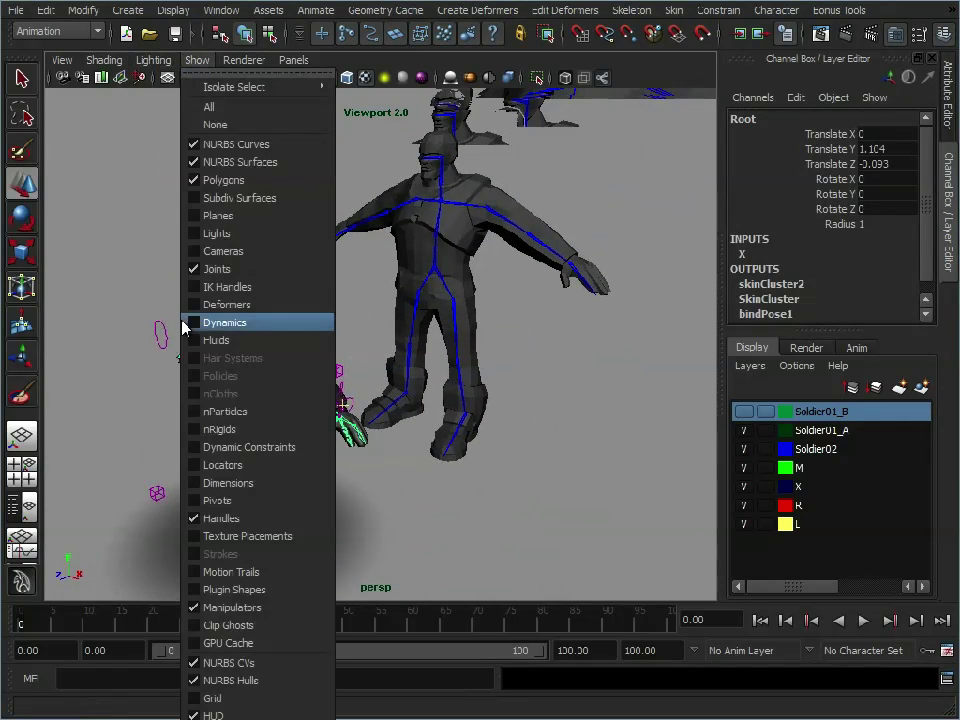
left_click(208, 182)
right_click_drag(403, 392, 458, 340, "alt")
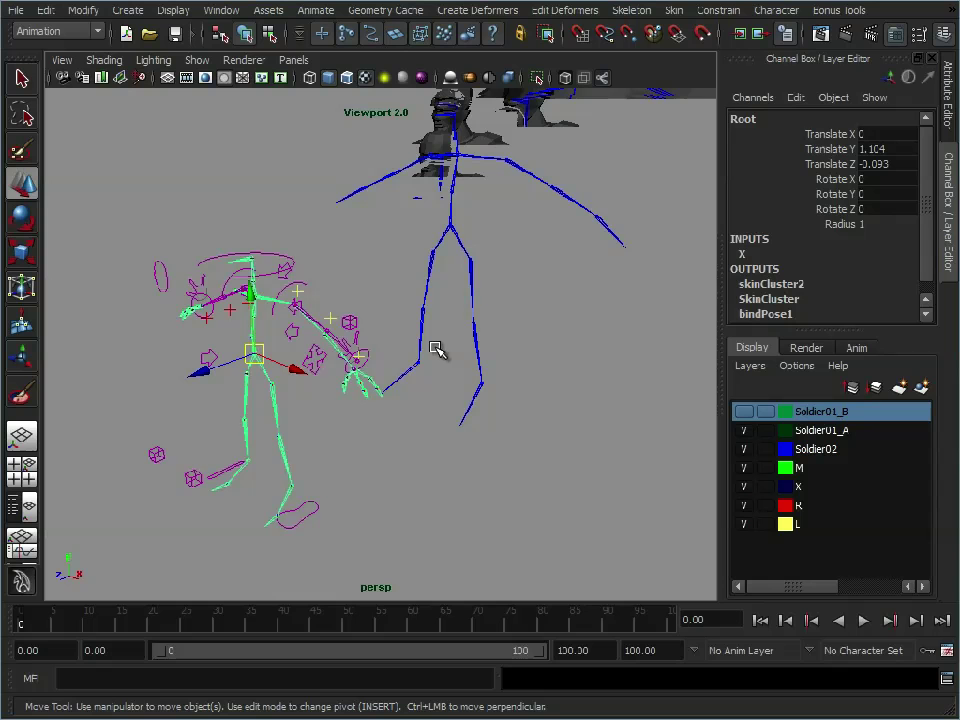
- Snap the first soldier's Root and L_Hip joints onto the matching joints of the Soldier02 skeleton
key("v")
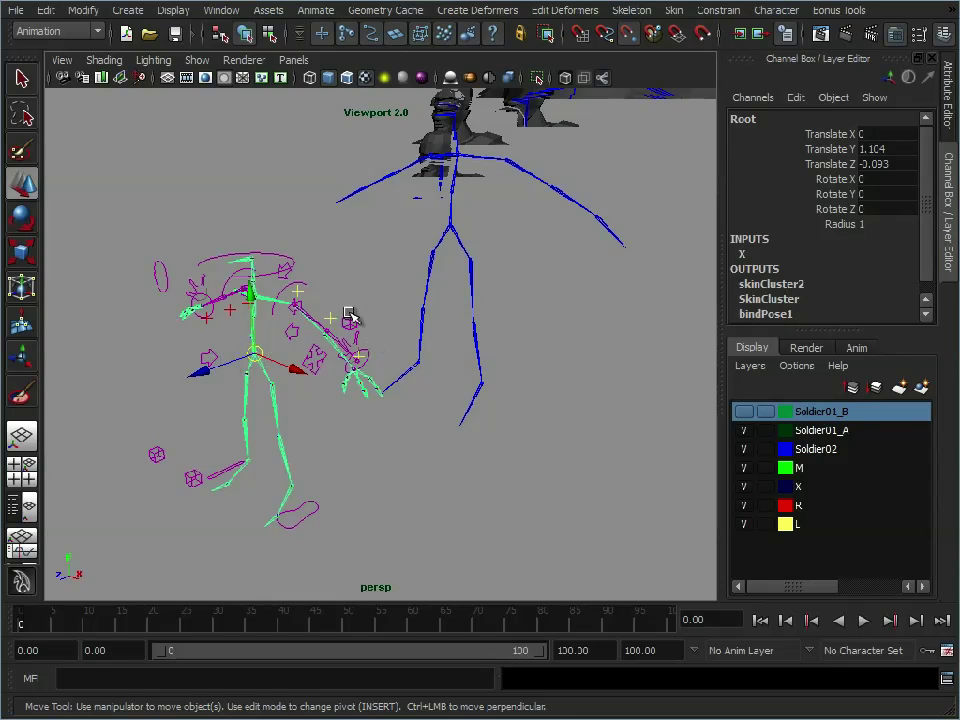
middle_click_drag(443, 236, 259, 322)
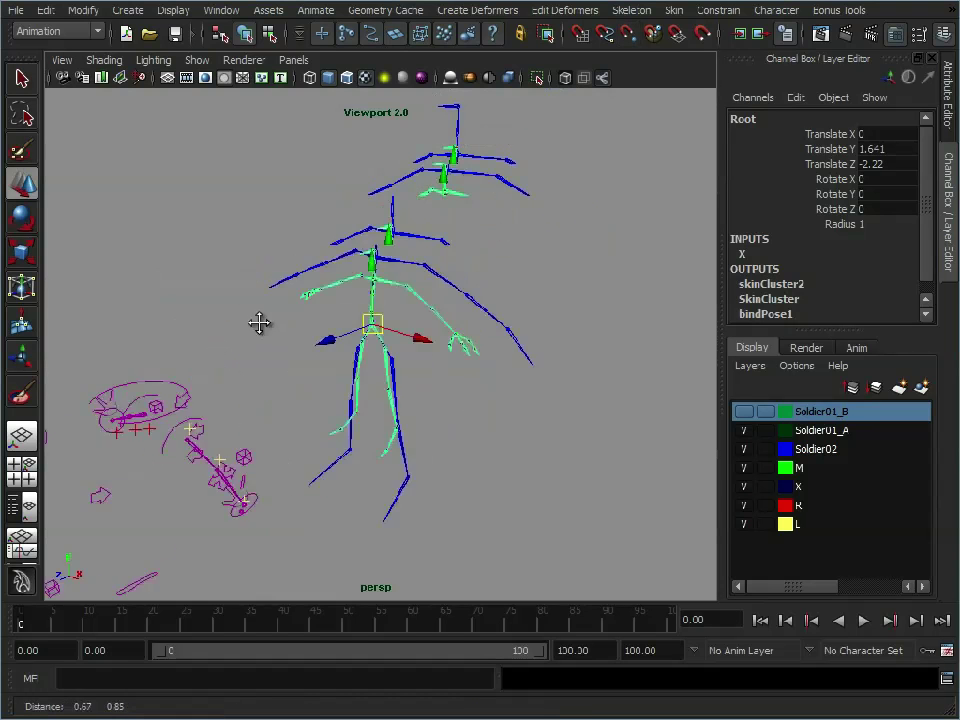
right_click_drag(259, 322, 448, 287, "alt")
middle_click_drag(448, 287, 493, 321, "alt")
middle_click_drag(360, 446, 376, 327, "alt")
right_click_drag(376, 327, 433, 292, "alt")
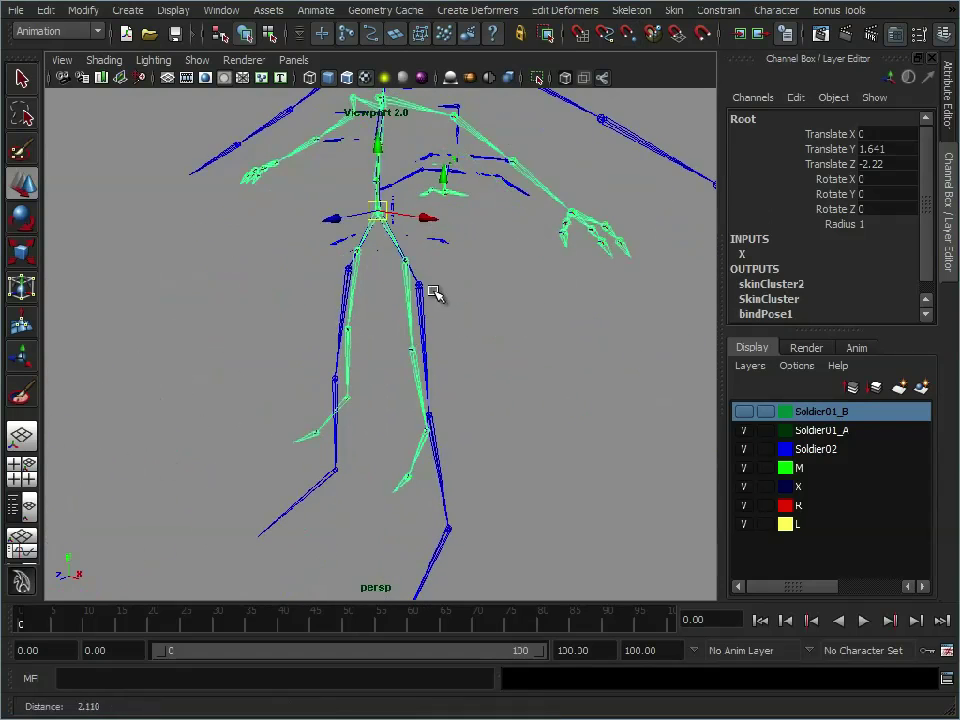
left_click(408, 302)
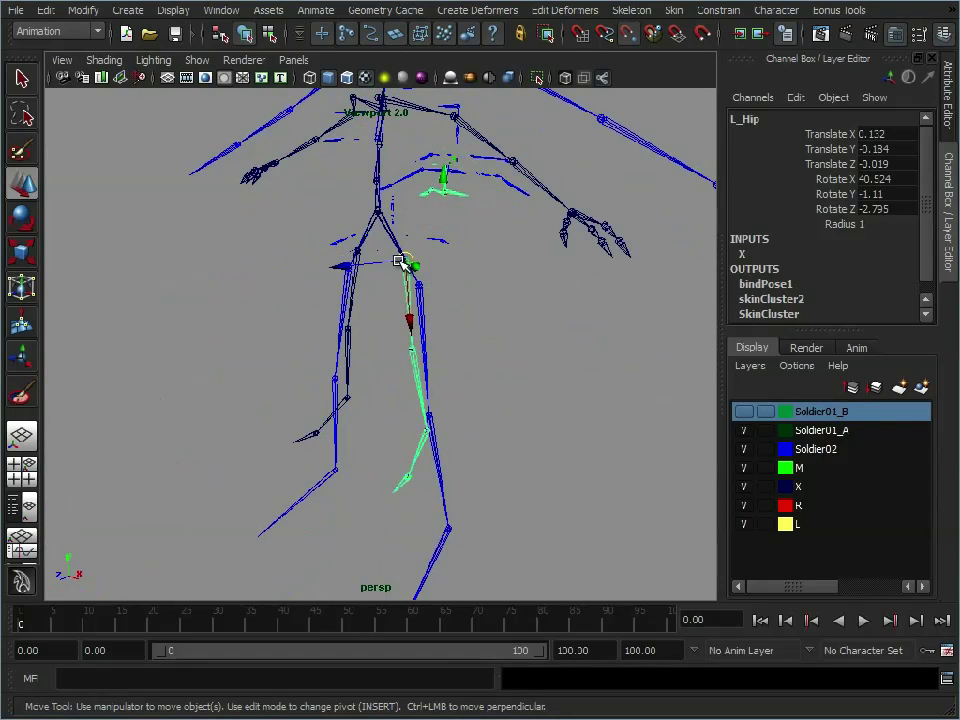
left_click_drag(403, 262, 416, 285)
- Snap the L_Knee and L_Ankle joints onto the Soldier02 skeleton's left knee and ankle
left_click(437, 404)
left_click_drag(437, 404, 429, 392)
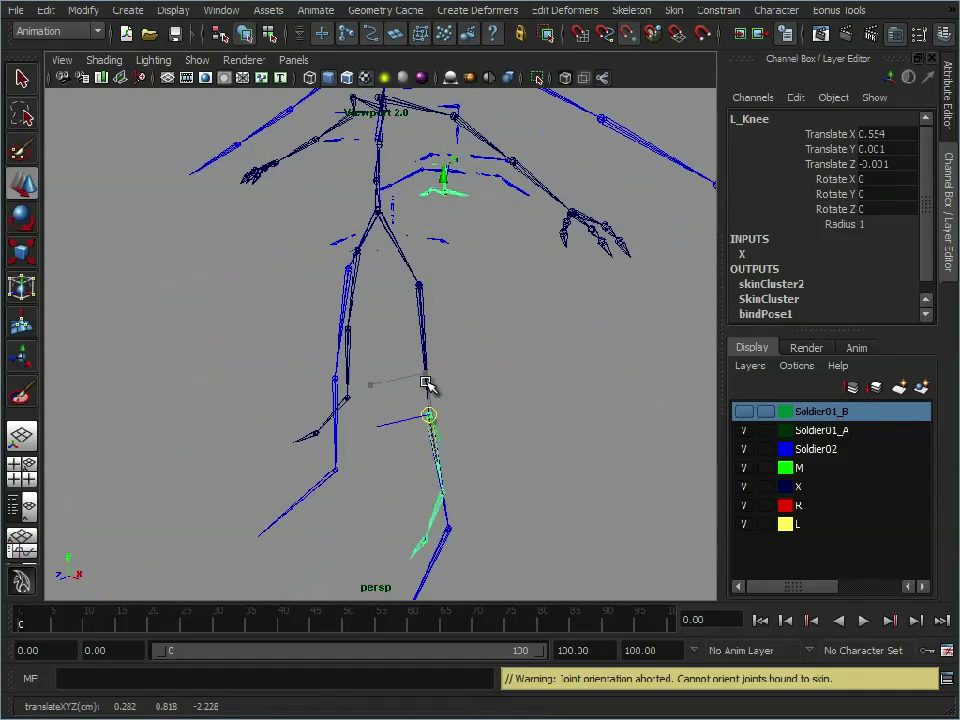
left_click_drag(476, 450, 476, 272, "alt")
left_click(435, 402)
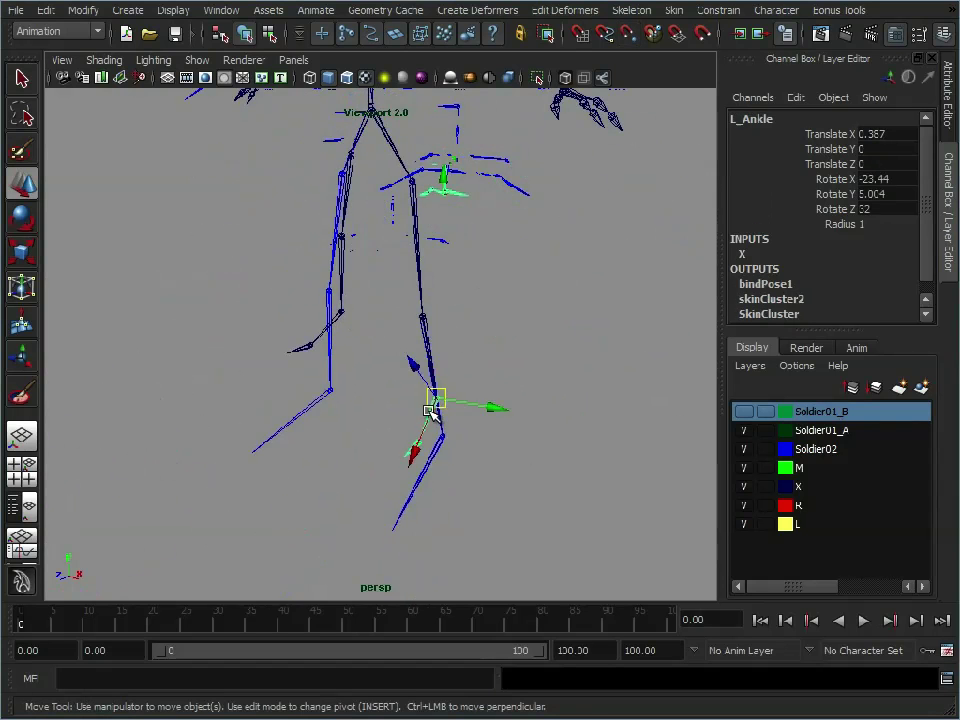
left_click_drag(435, 402, 443, 437)
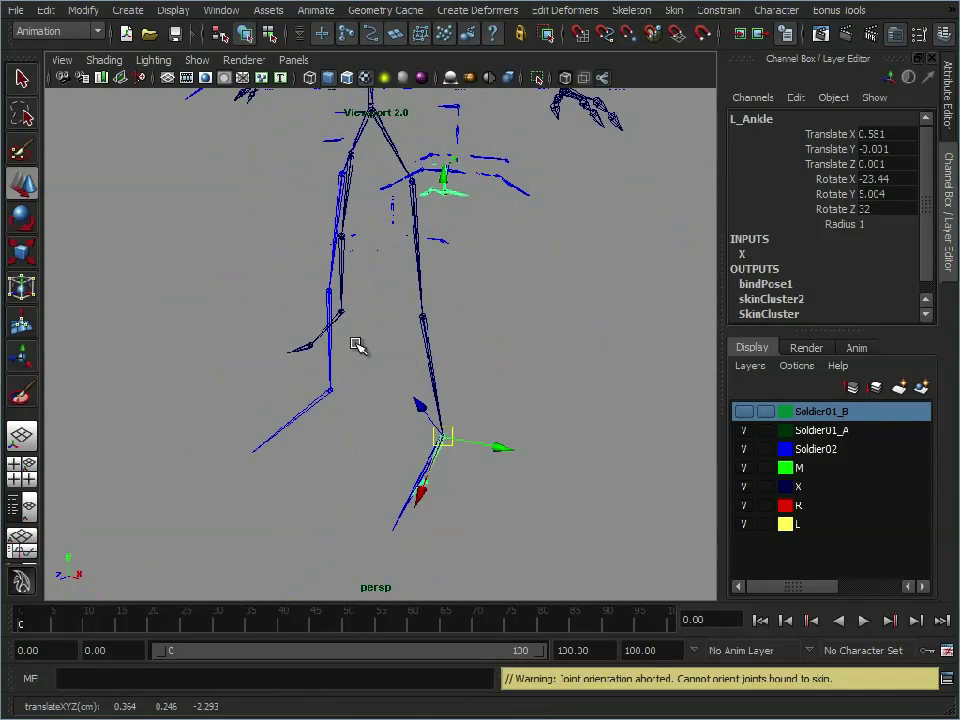
- Snap the first soldier's right hip, R_Knee and R_Ankle joints onto the Soldier02 skeleton's right leg joints
left_click(345, 203)
key("v")
left_click_drag(350, 155, 343, 172)
left_click(335, 273)
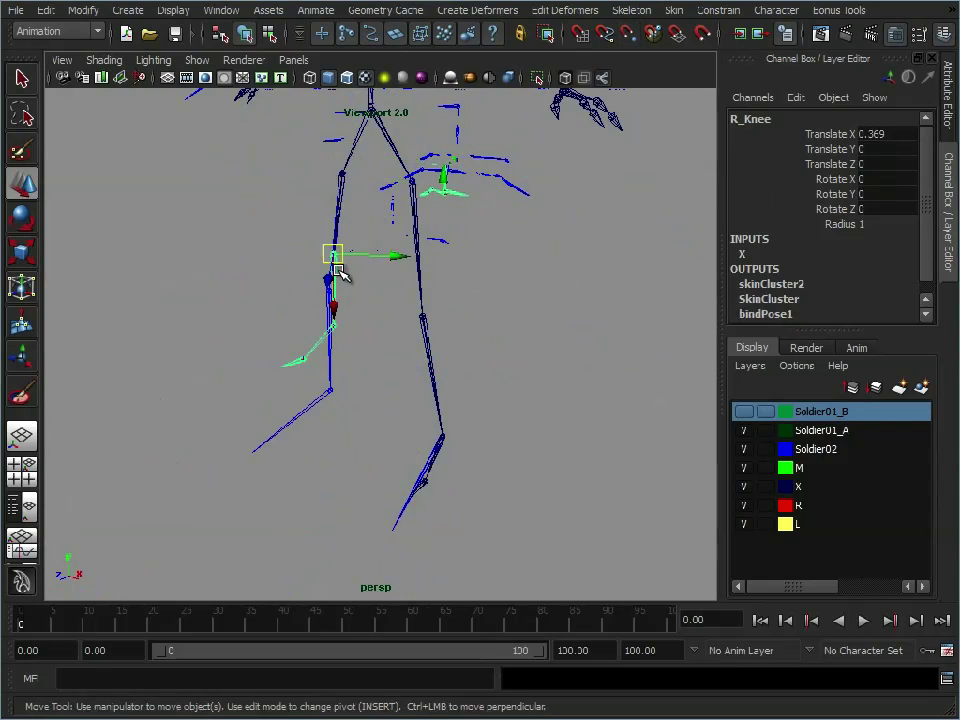
left_click_drag(339, 257, 332, 292)
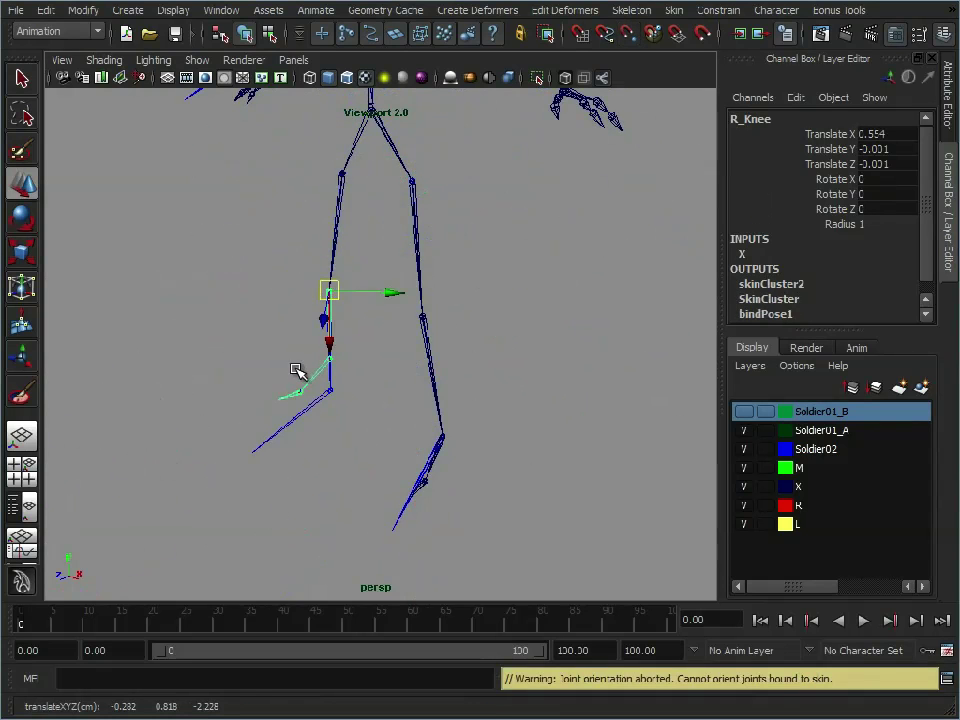
left_click(312, 373)
key("v")
left_click_drag(334, 358, 330, 385)
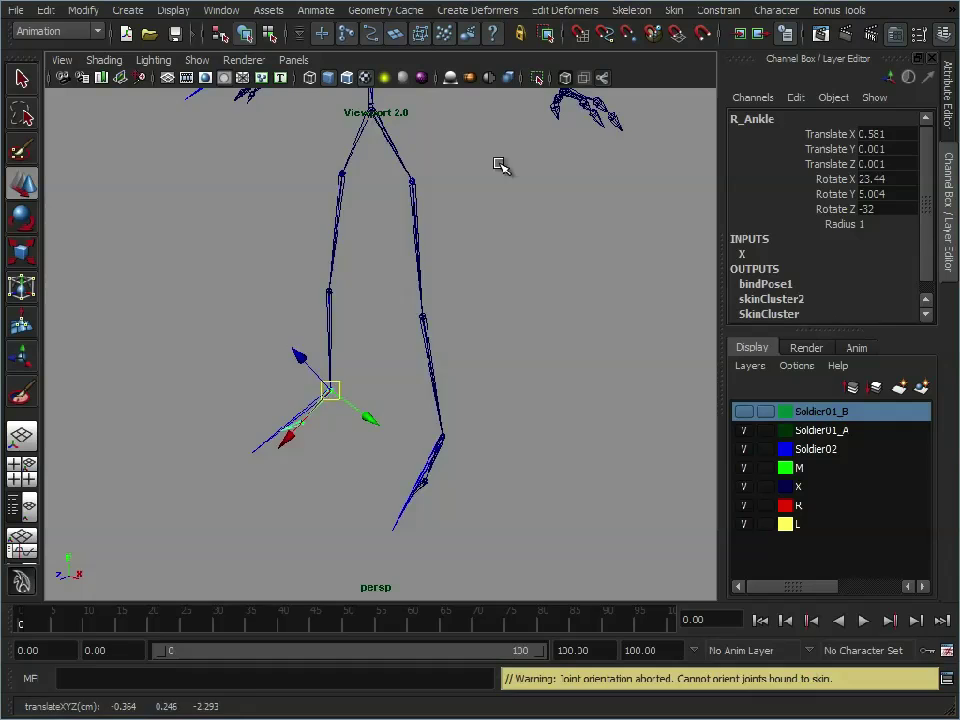
- Snap the Upp_Spine joint onto the Soldier02 skeleton's chest joint where the arms branch off
middle_click_drag(501, 167, 485, 400, "alt")
right_click_drag(485, 400, 530, 453, "alt")
middle_click_drag(420, 306, 411, 366, "alt")
right_click_drag(411, 366, 460, 366, "alt")
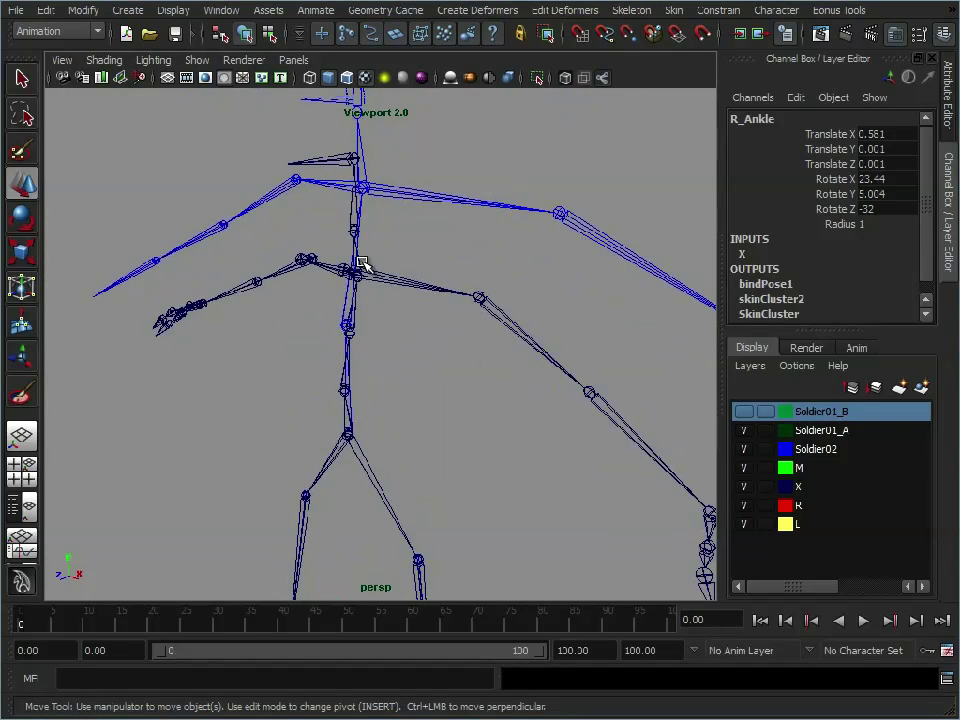
left_click(359, 266)
key("v")
left_click_drag(356, 283, 360, 200)
- Snap the left shoulder and L_Elbow joints onto the Soldier02 skeleton's left arm joints
right_click_drag(564, 365, 407, 354, "alt")
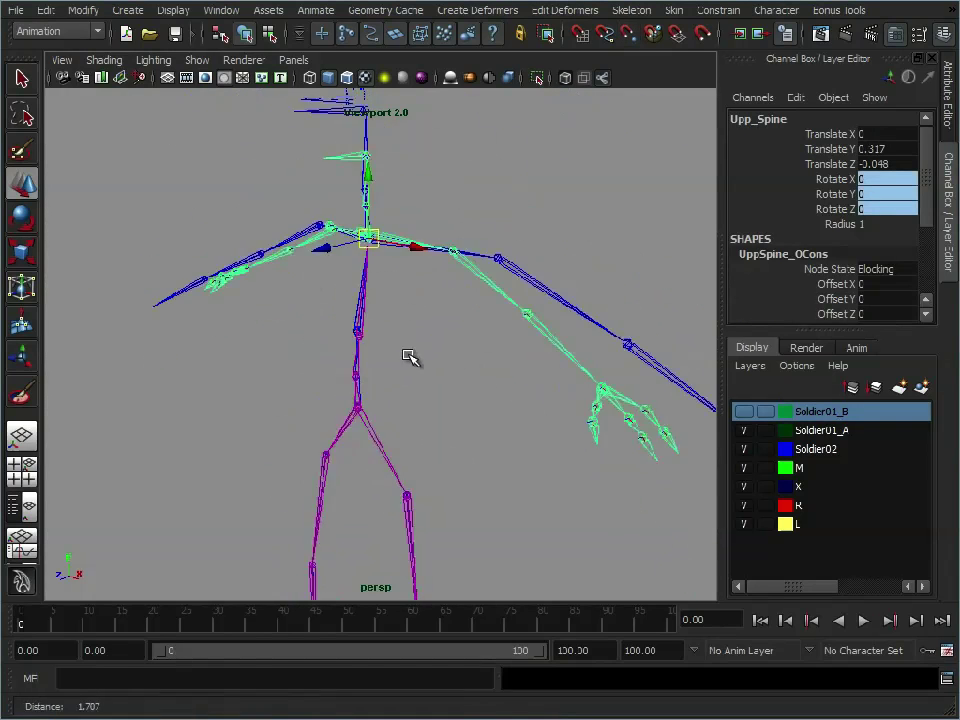
left_click_drag(410, 357, 415, 299, "alt")
left_click(381, 279)
left_click(532, 373)
key("v")
left_click_drag(509, 348, 527, 355)
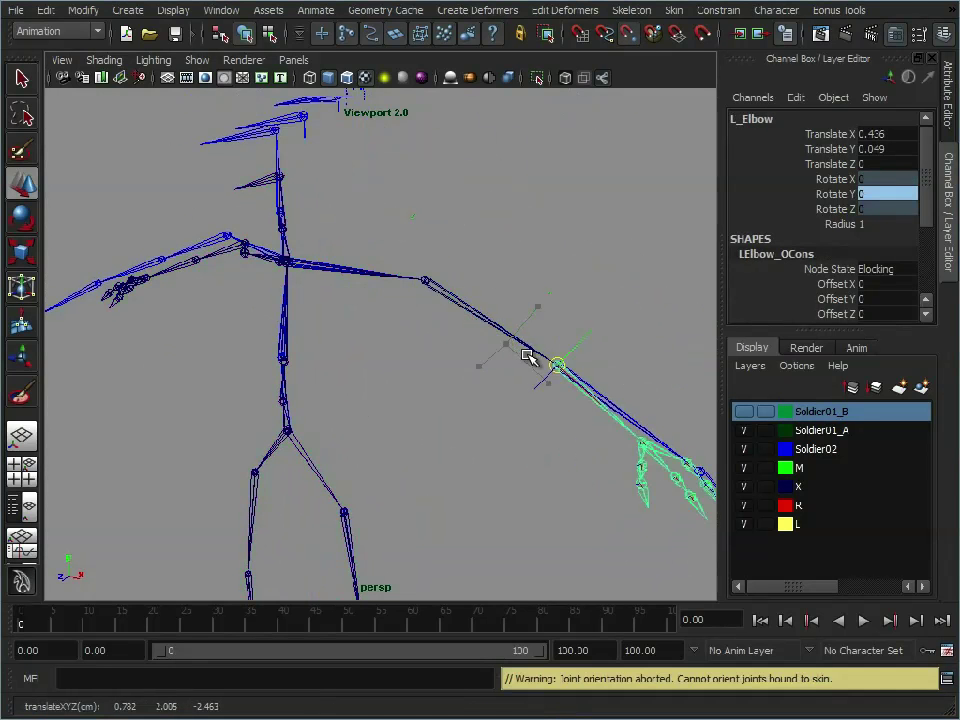
- Snap the R_Shoulder and R_Elbow joints onto the Soldier02 skeleton's right arm joints, and clear the selection
left_click_drag(253, 360, 455, 339, "alt")
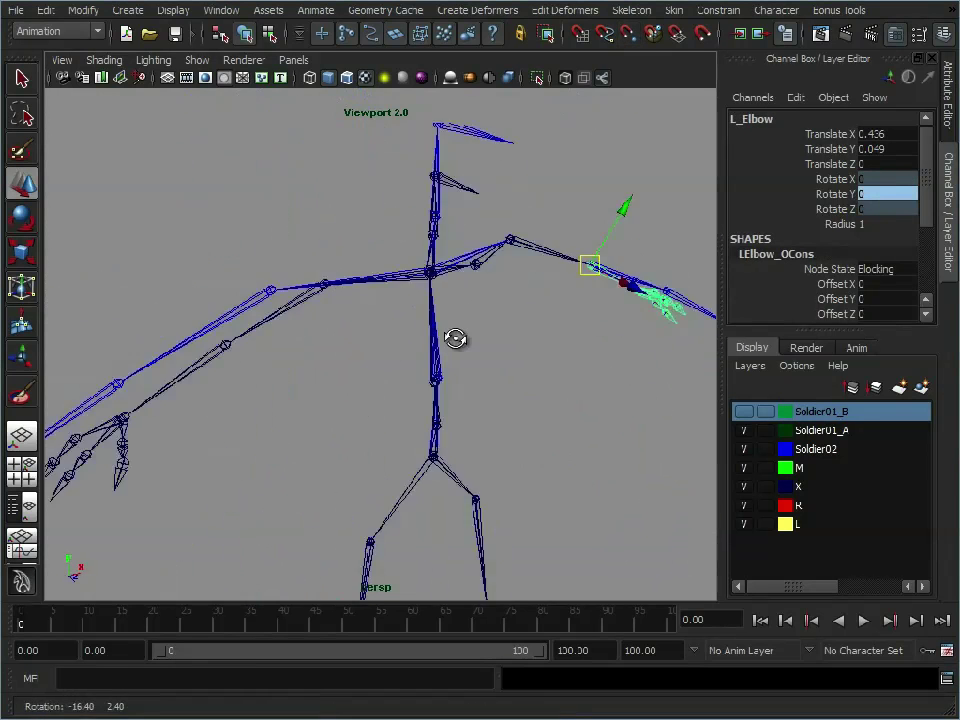
left_click(300, 306)
left_click_drag(318, 286, 270, 292)
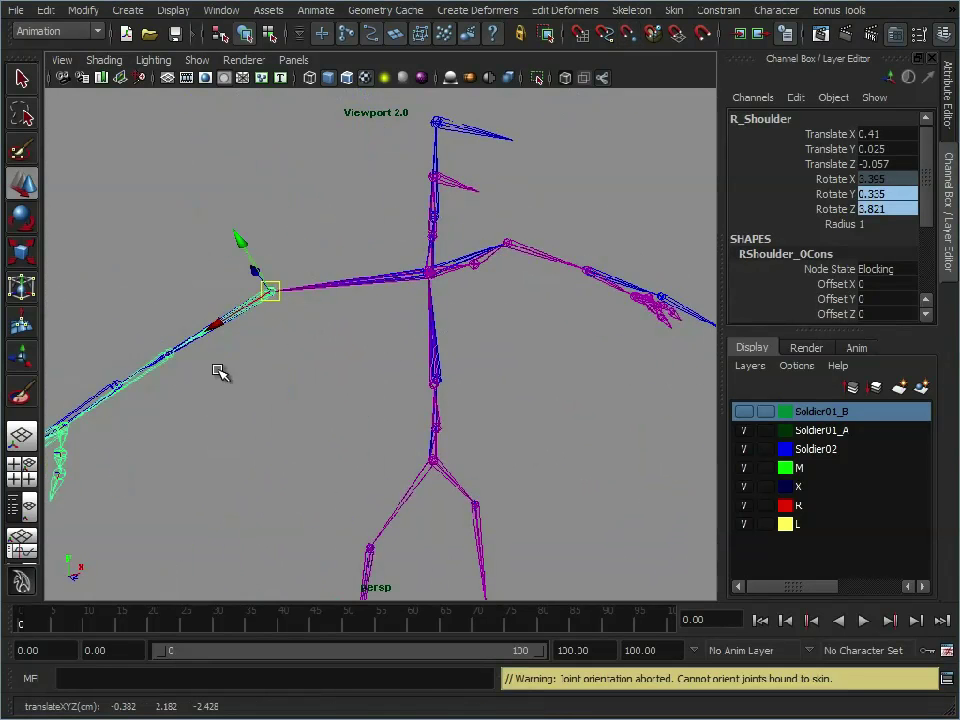
left_click(144, 376)
key("v")
left_click_drag(161, 362, 148, 376)
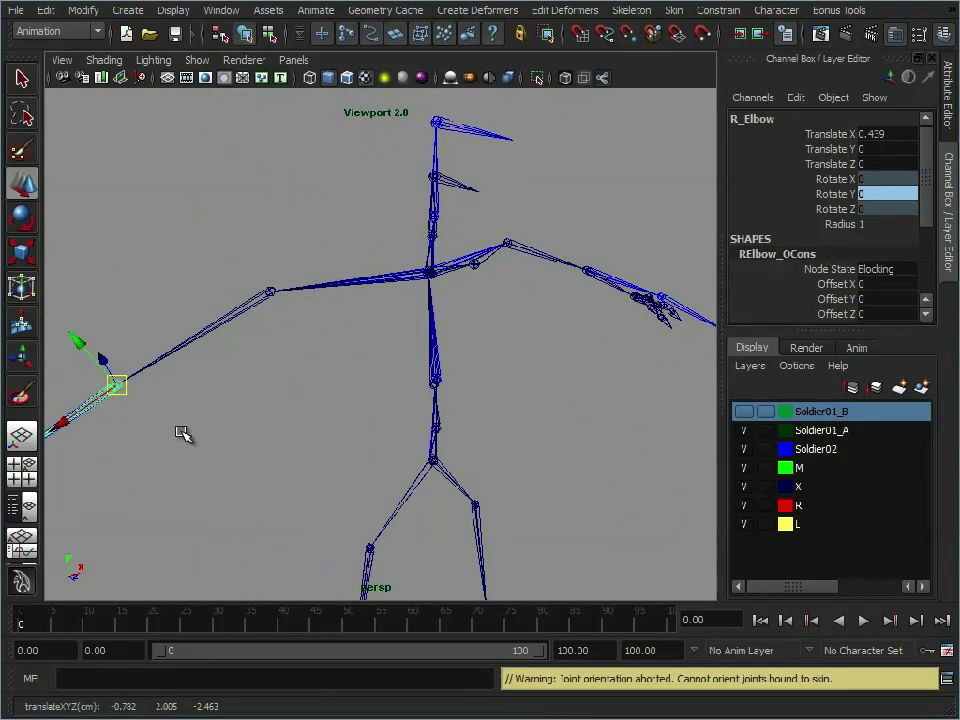
middle_click_drag(182, 433, 407, 328, "alt")
right_click_drag(407, 328, 416, 360, "alt")
left_click(416, 360)
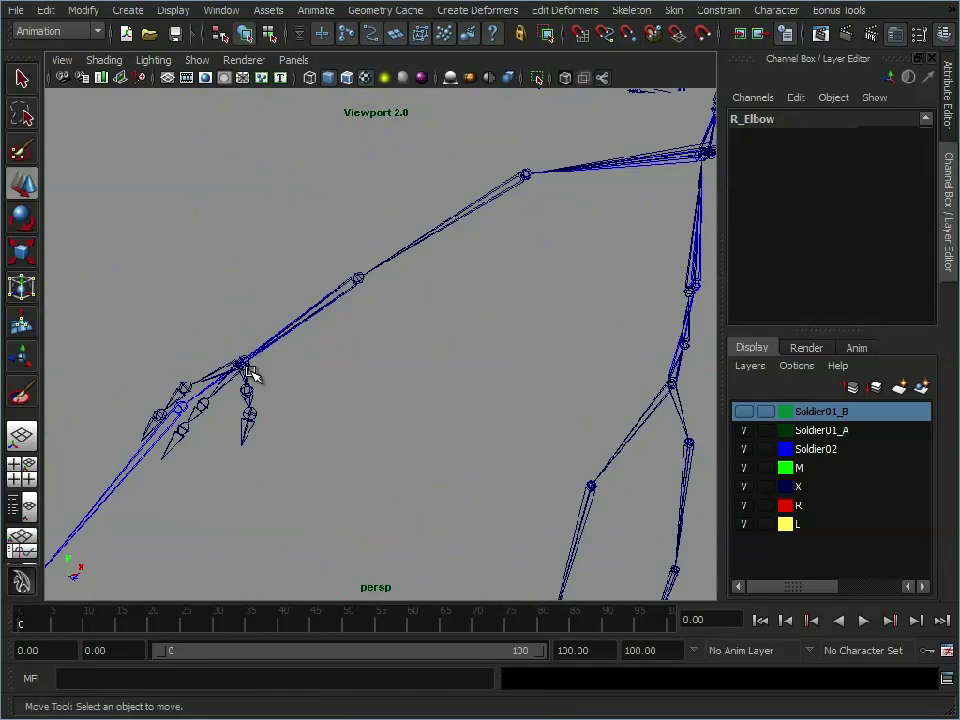
- Snap the R_Wrist and L_Wrist joints onto the Soldier02 skeleton's right and left wrist joints
left_click(245, 365)
left_click_drag(240, 360, 199, 405)
left_click_drag(589, 396, 454, 357, "alt")
middle_click_drag(454, 357, 165, 318, "alt")
right_click_drag(165, 318, 291, 339, "alt")
middle_click_drag(291, 339, 398, 343, "alt")
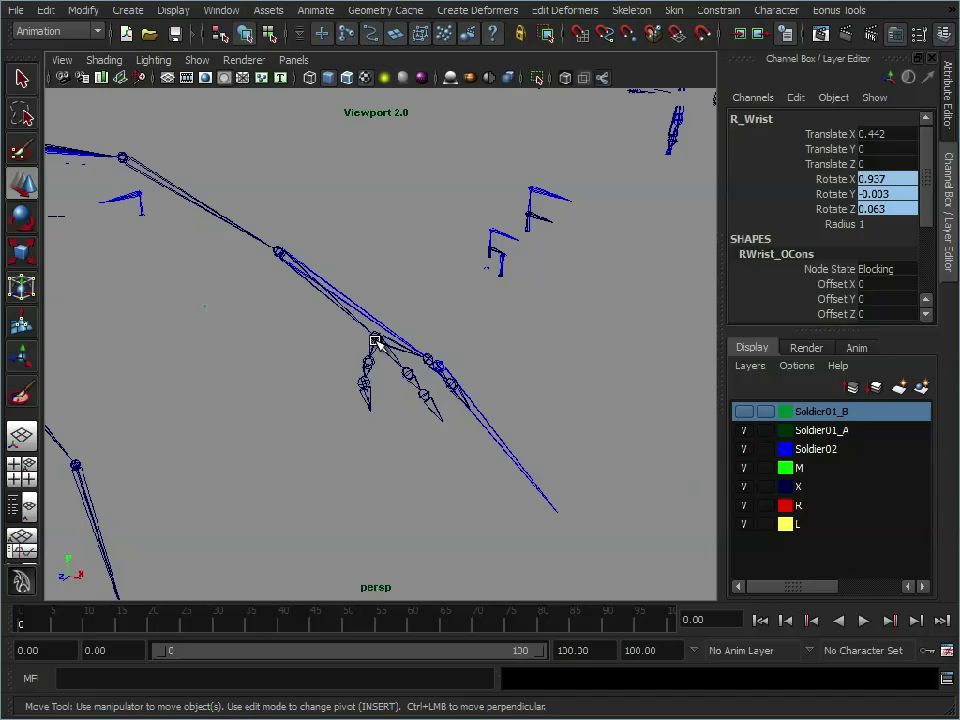
left_click(380, 343)
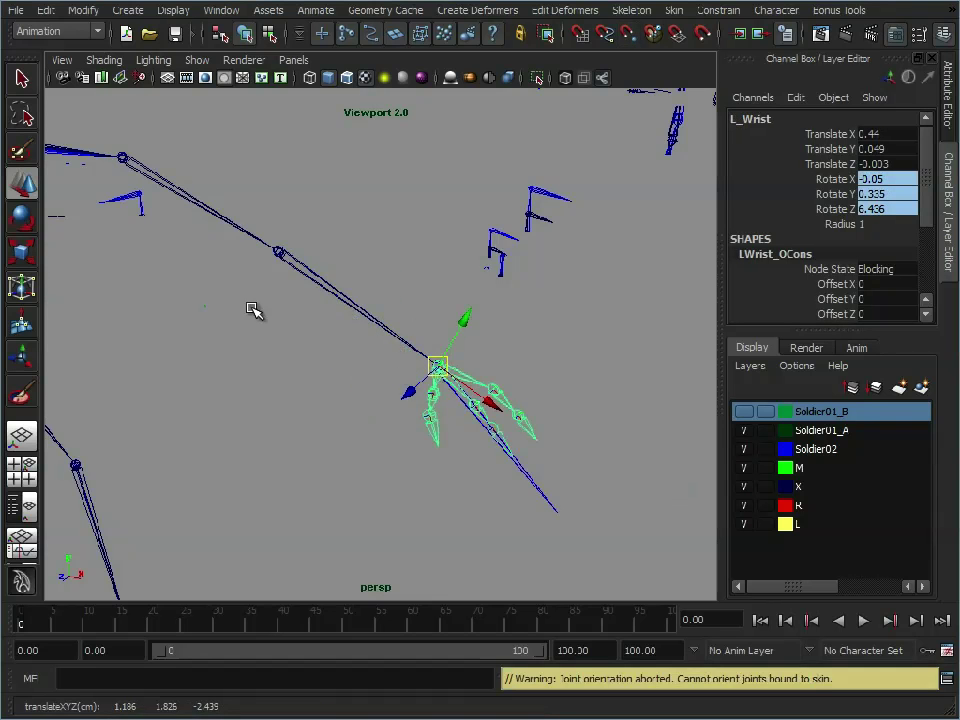
- Snap the Neck and Head joints up onto the Soldier02 skeleton's matching neck and head joints
right_click_drag(252, 310, 403, 360, "alt")
mouse_move(403, 360)
left_mouse_down("alt")
mouse_move(377, 371)
mouse_move(409, 343)
left_mouse_up("alt")
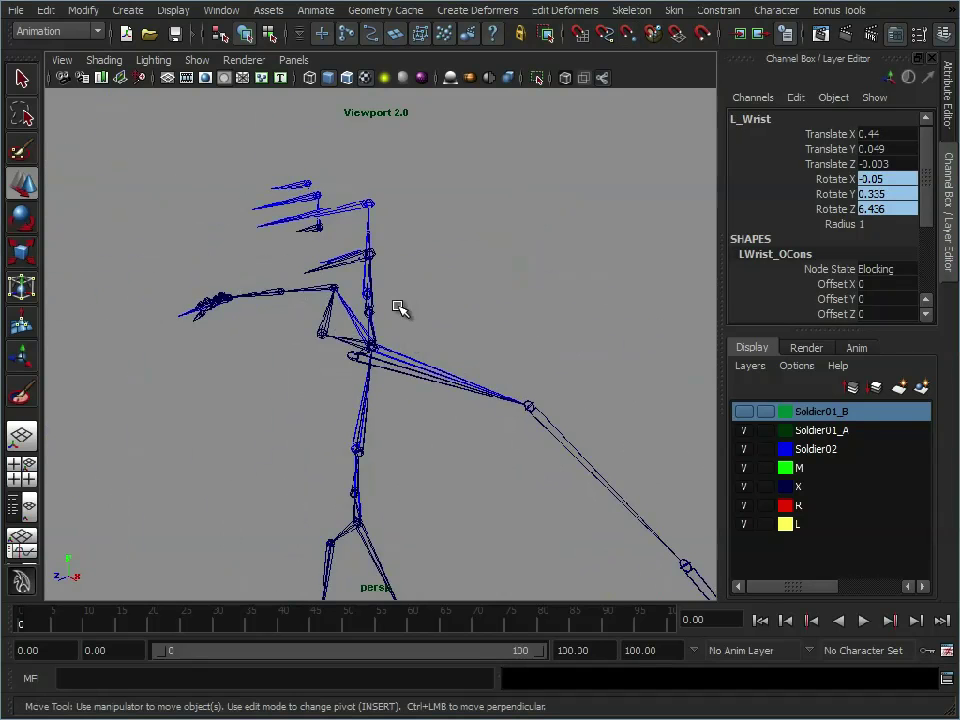
left_click_drag(398, 307, 418, 304, "alt")
left_click(376, 276)
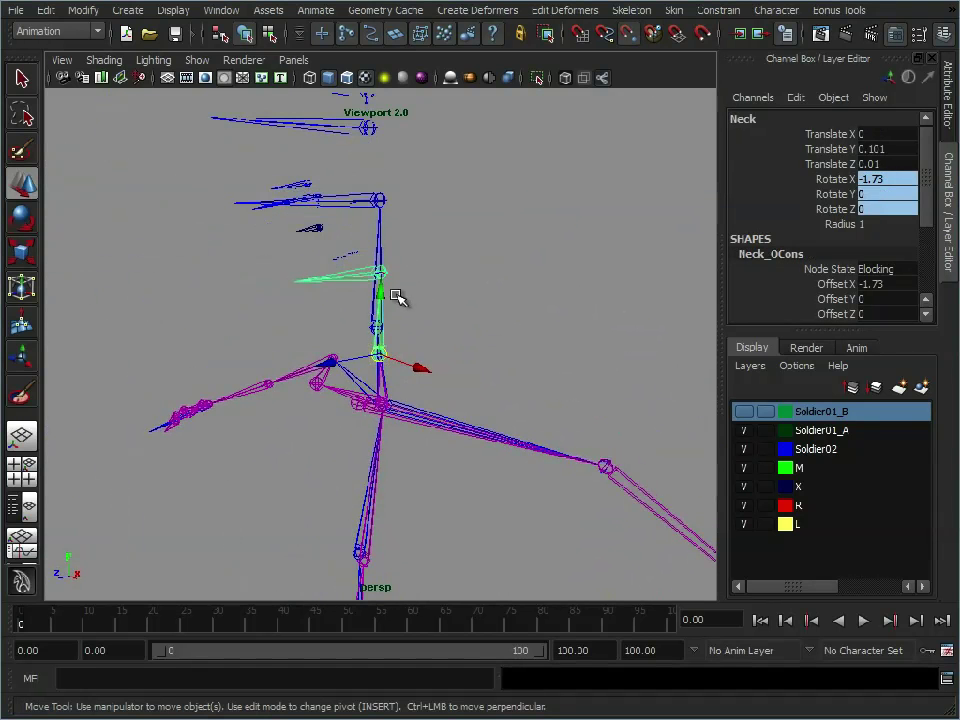
left_click_drag(376, 352, 373, 302)
left_click(373, 251)
key("v")
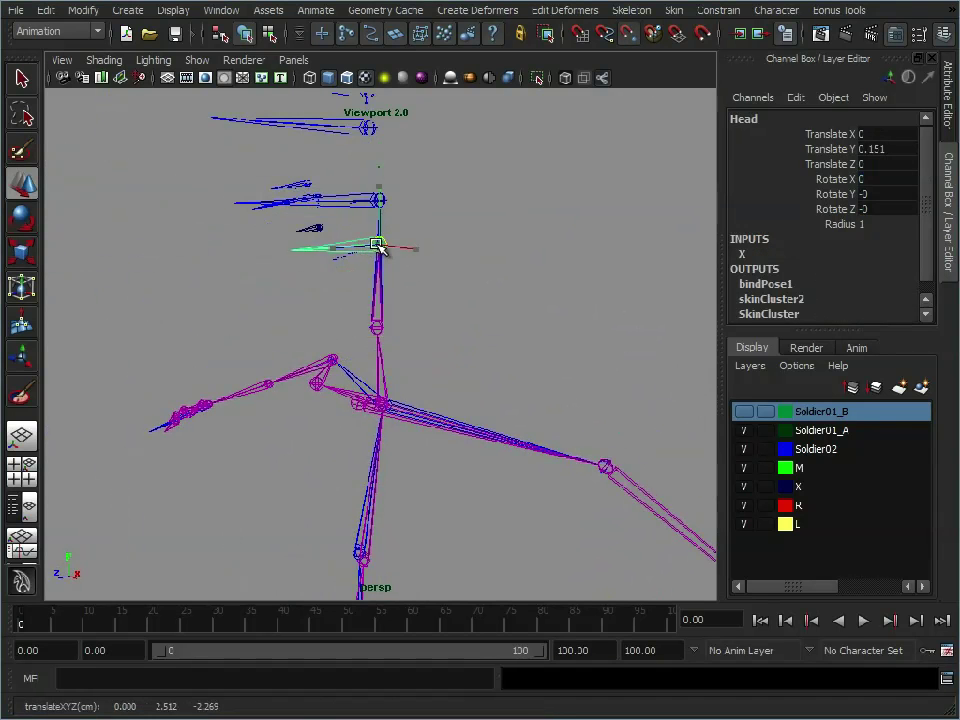
left_click_drag(379, 249, 412, 341)
right_click_drag(412, 341, 400, 300, "alt")
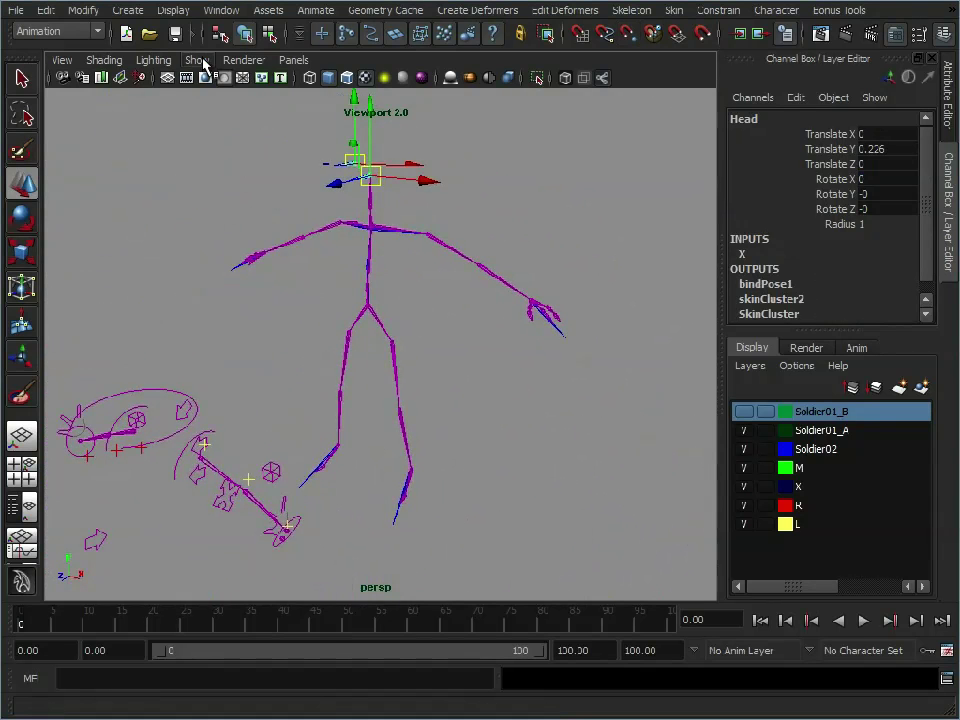
- Show the polygon meshes in the viewport and select the Soldier02_Main mesh
left_click(200, 62)
left_click(188, 180)
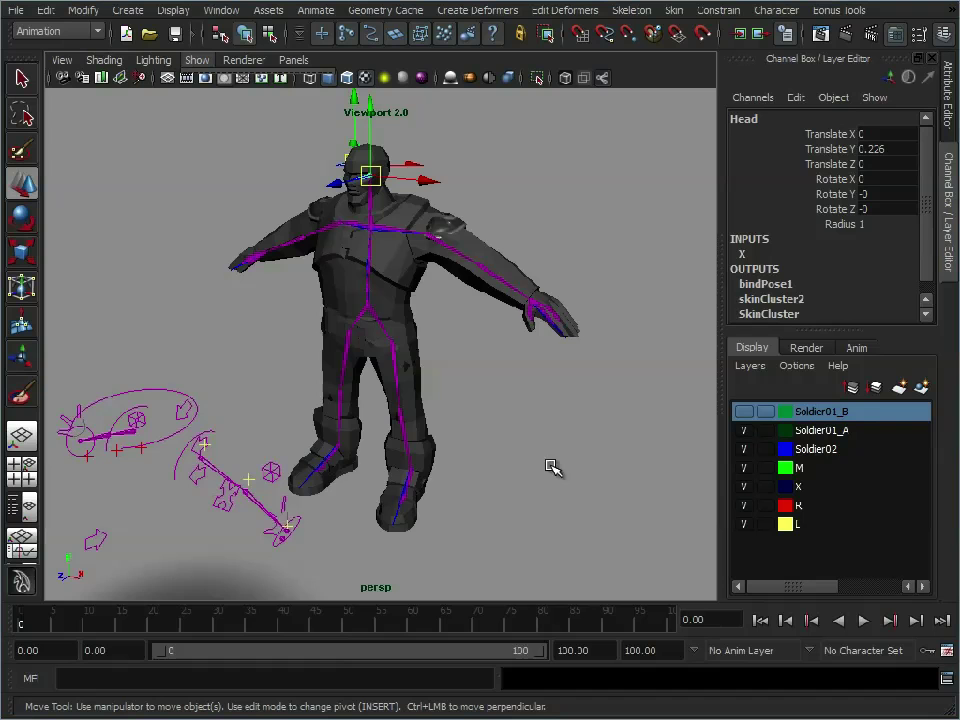
left_click(415, 284)
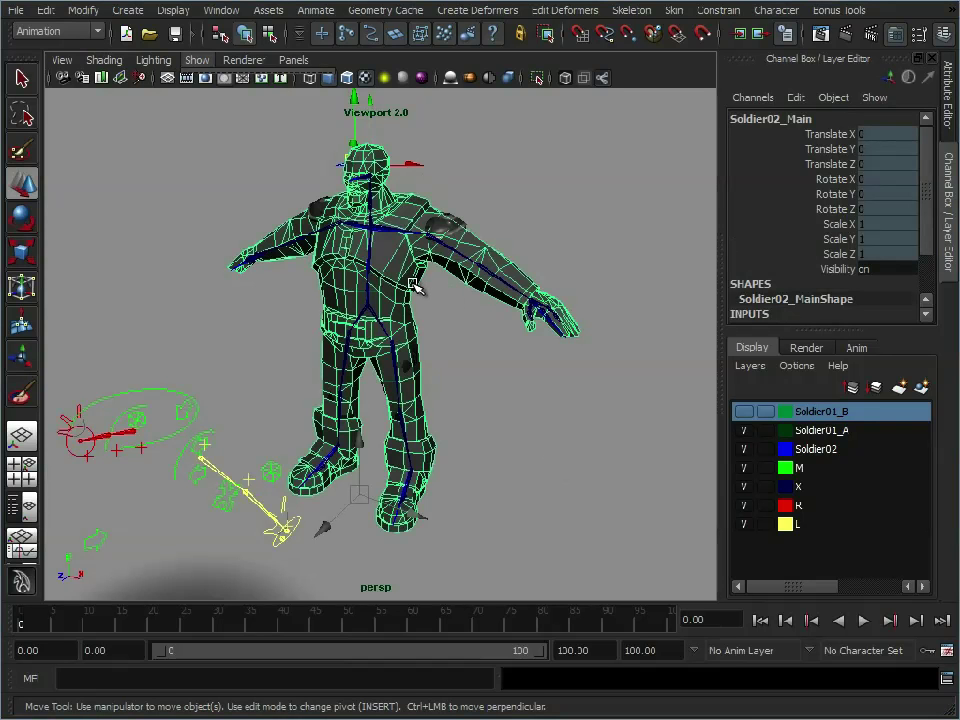
- Hide the Soldier02 layer to examine the first soldier's mesh on the fitted skeleton, and show the layer again
left_click(746, 449)
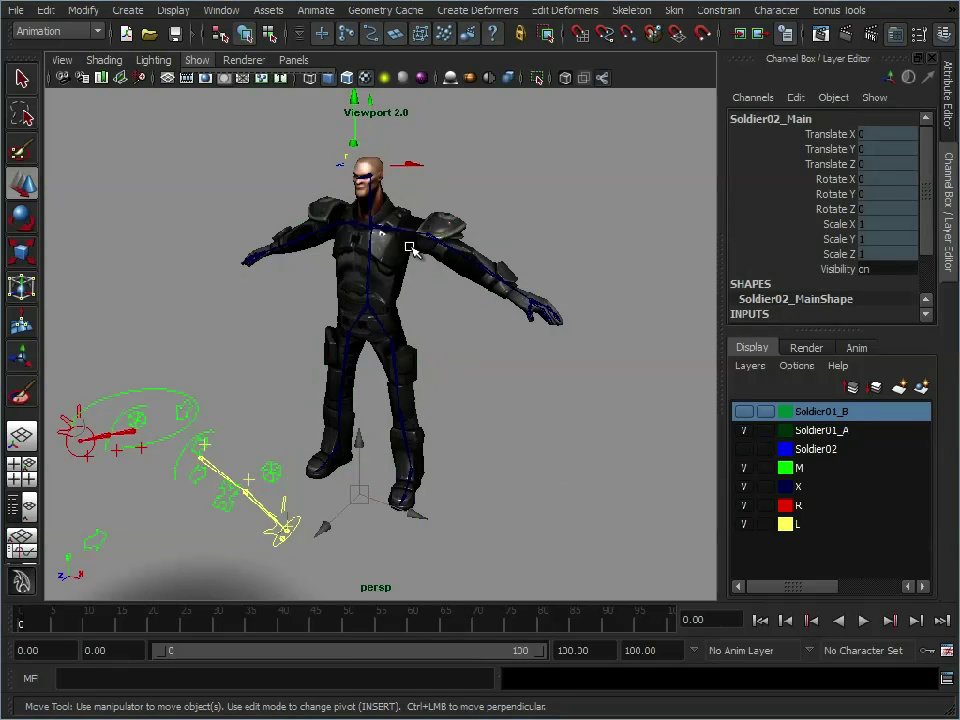
mouse_move(428, 314)
left_mouse_down("alt")
mouse_move(495, 317)
mouse_move(430, 315)
left_mouse_up("alt")
right_click_drag(430, 315, 499, 335, "alt")
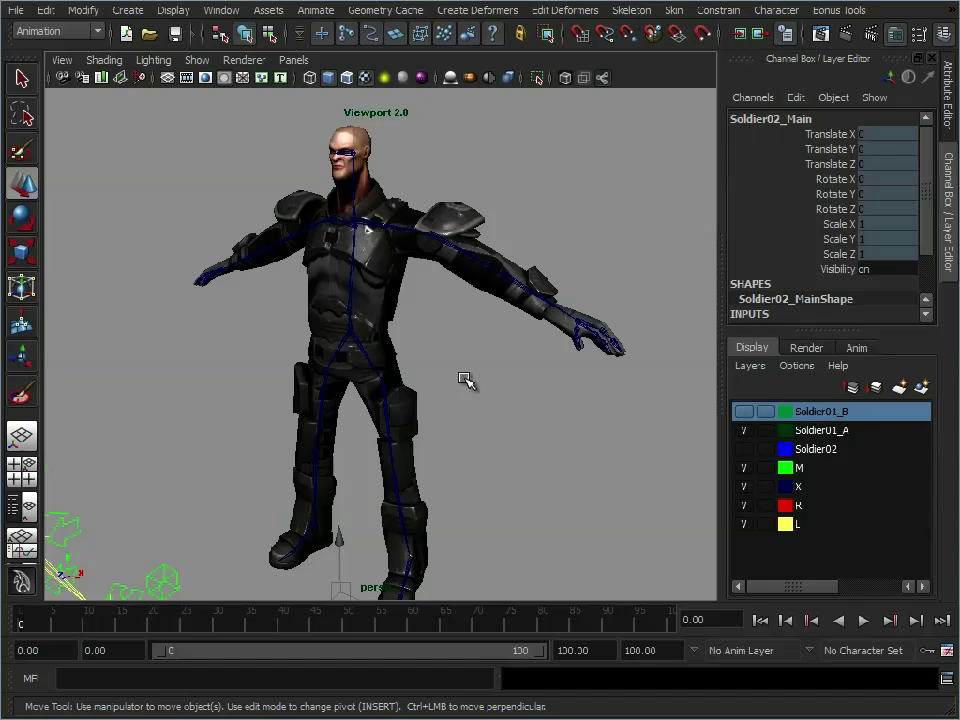
left_click(743, 449)
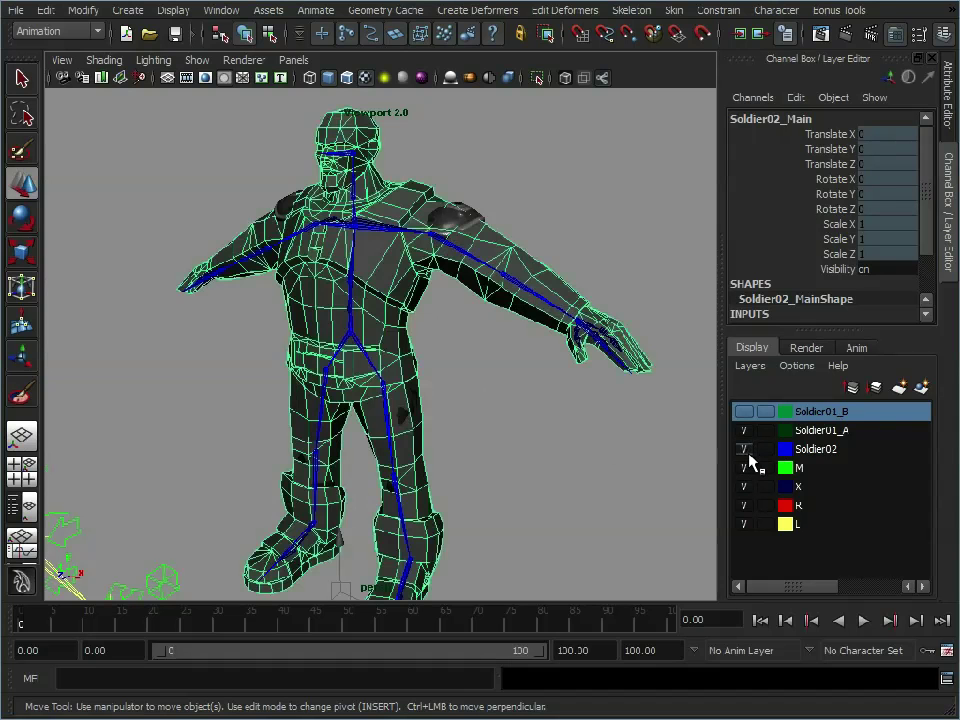
- Copy skin weights from the first soldier's main mesh to Soldier02_Main using Closest point on surface and Closest joint
left_click(481, 212)
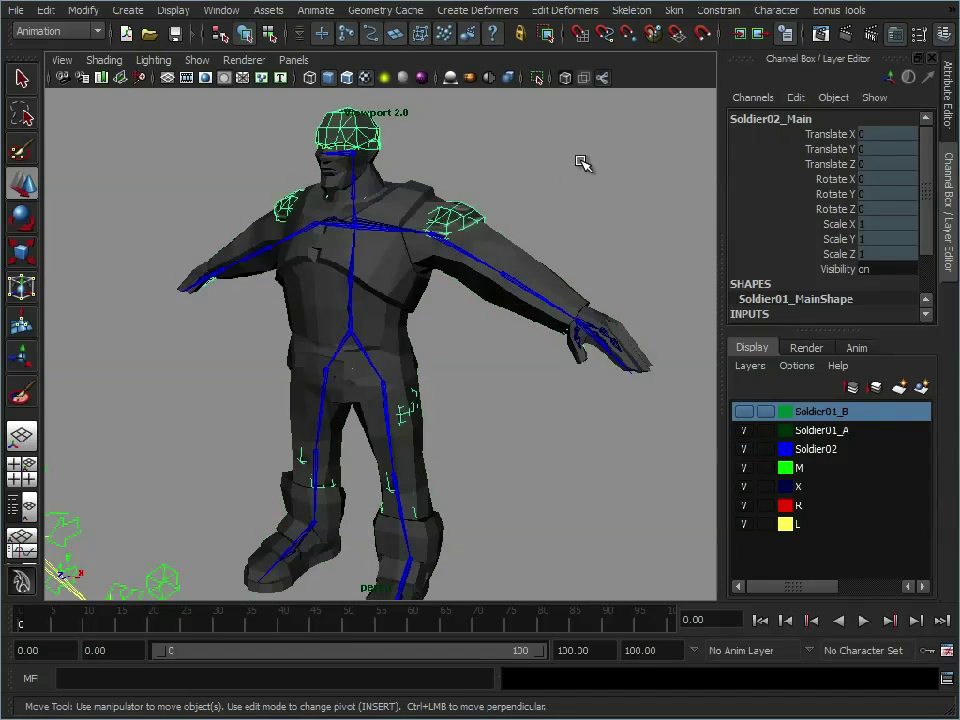
left_click(427, 182)
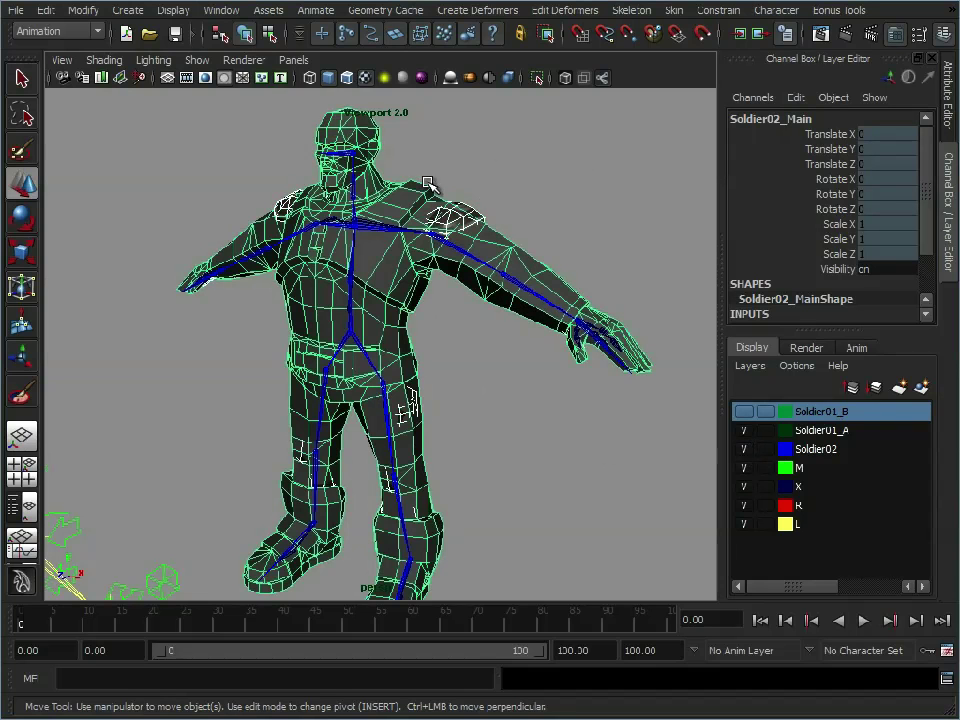
left_click(673, 12)
mouse_move(714, 95)
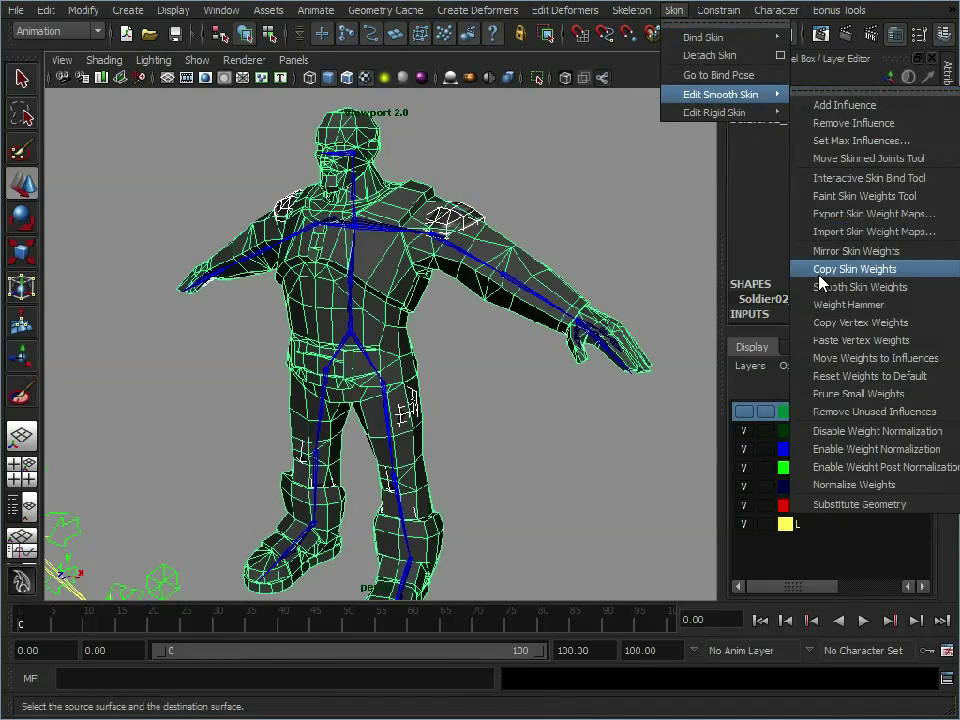
left_click(950, 269)
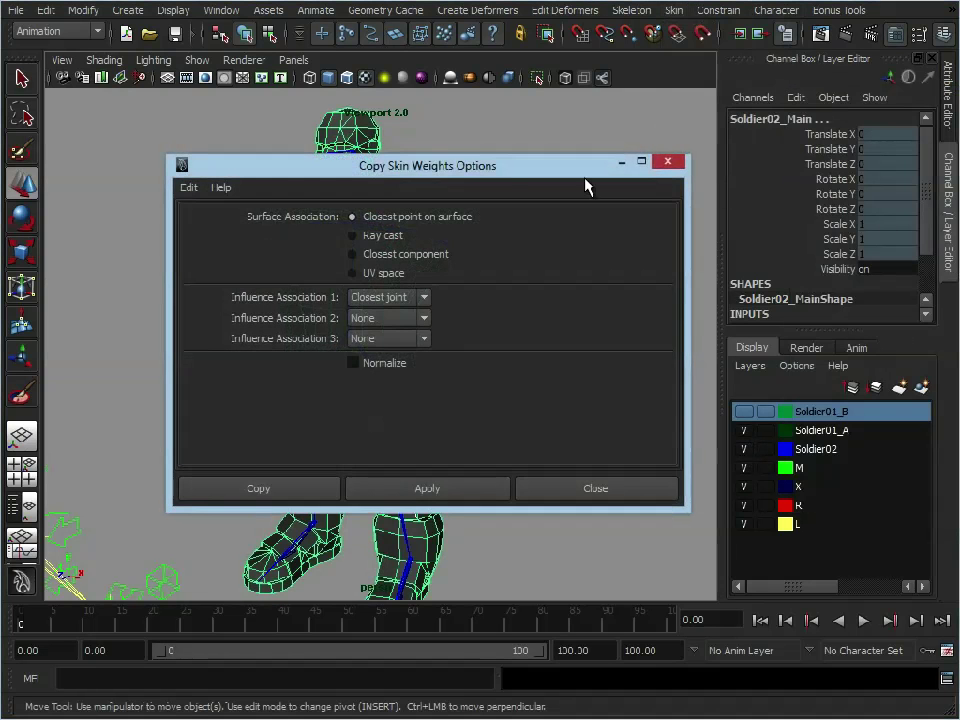
left_click_drag(574, 111, 848, 64)
middle_click_drag(285, 262, 190, 262, "alt")
right_click_drag(290, 270, 253, 276, "alt")
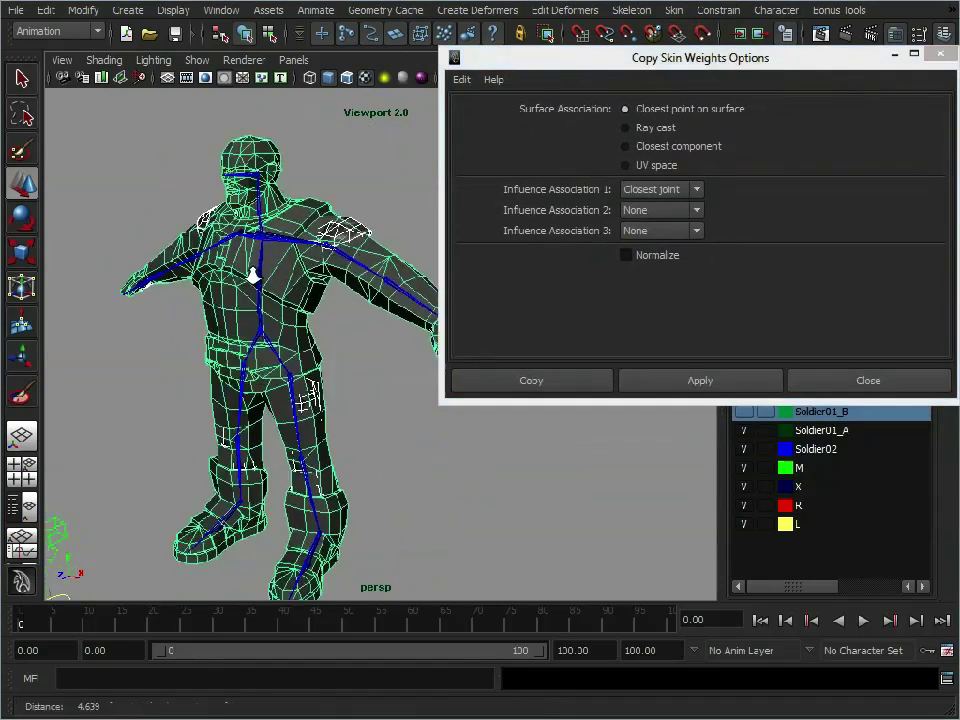
mouse_move(333, 288)
middle_mouse_down("alt")
mouse_move(306, 276)
mouse_move(316, 281)
middle_mouse_up("alt")
left_click_drag(316, 283, 326, 280, "alt")
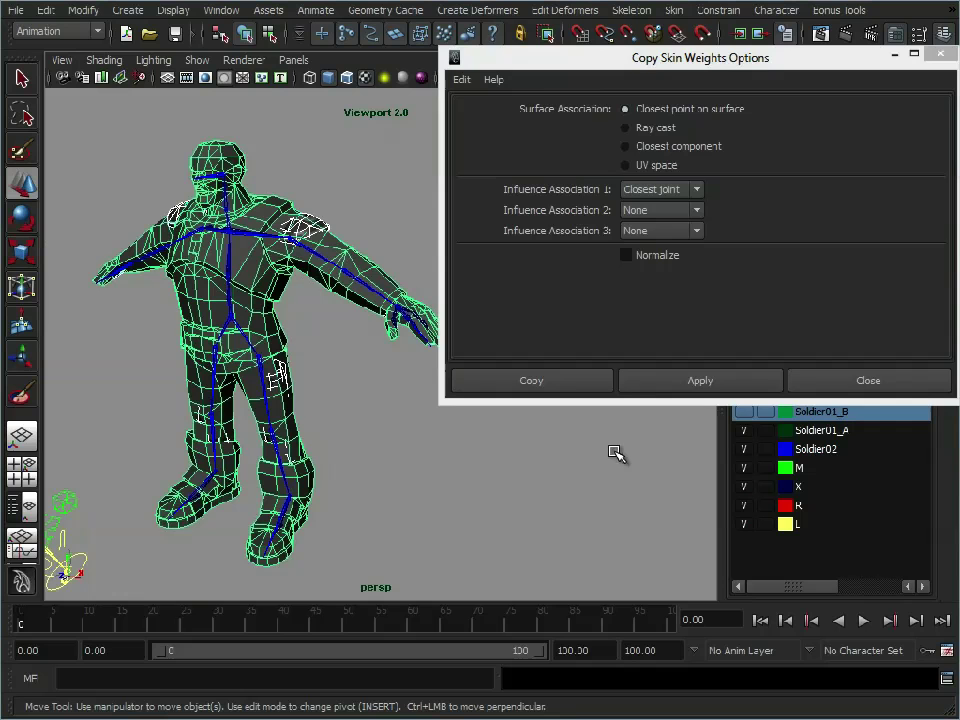
left_click(697, 381)
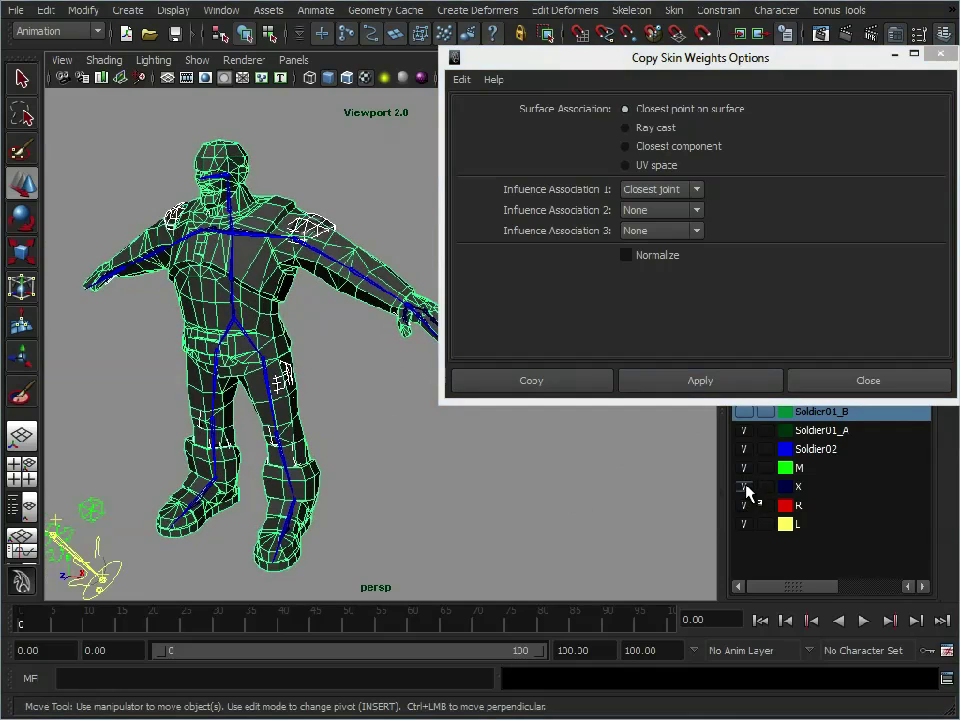
- Hide the X layer and test the copied weights by rotating Soldier02's left shoulder joint, undoing the rotation
left_click(745, 489)
left_click_drag(229, 296, 264, 277, "alt")
right_click_drag(264, 277, 316, 273, "alt")
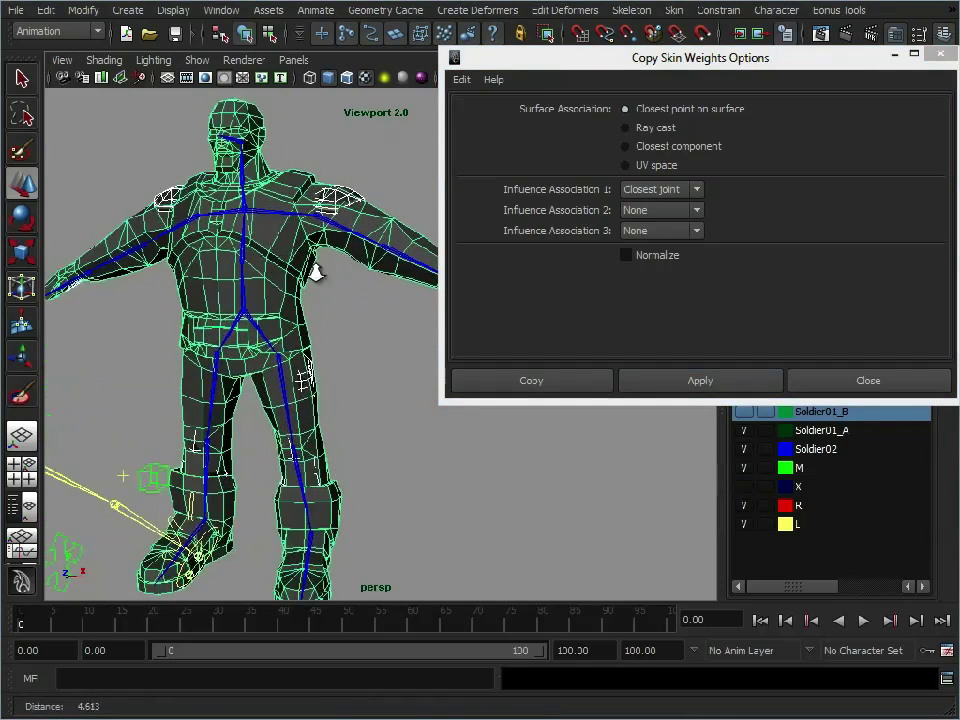
middle_click_drag(375, 241, 296, 274, "alt")
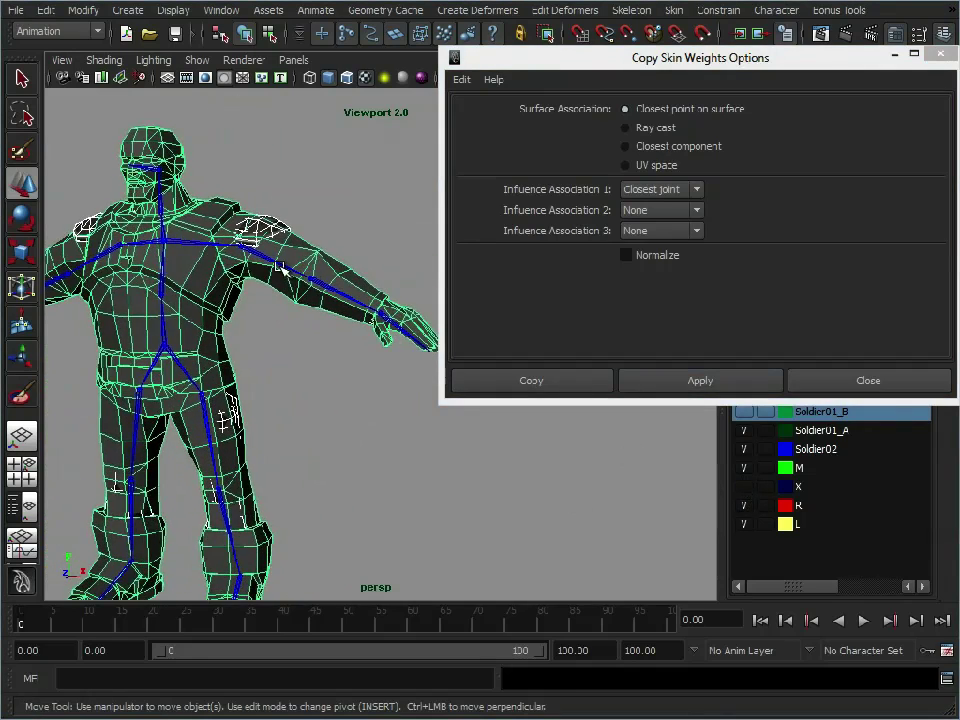
left_click(283, 268)
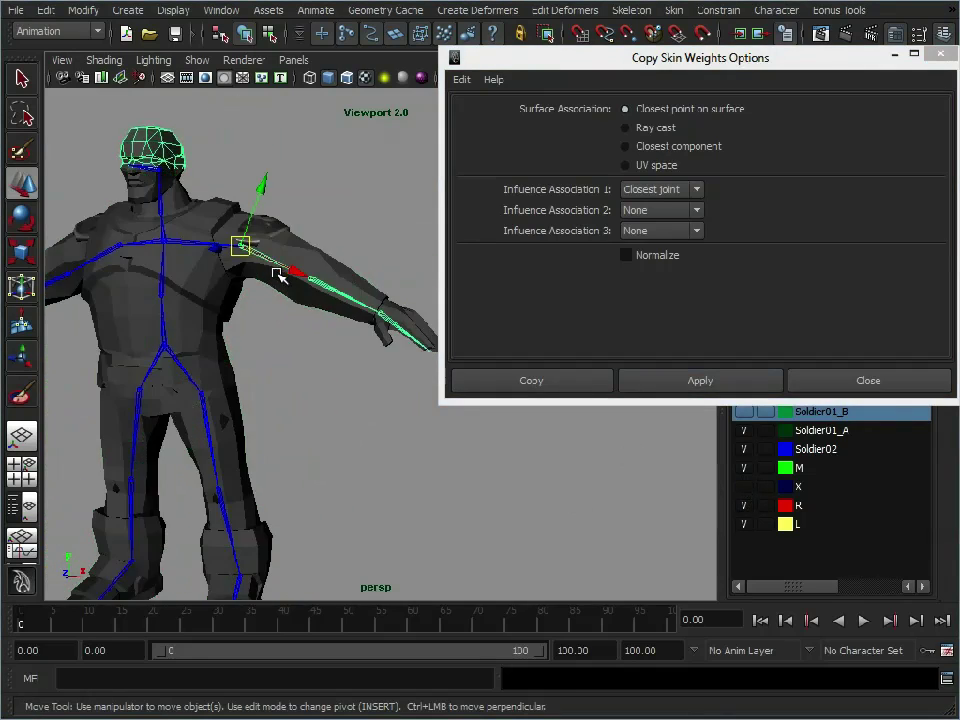
key("e")
left_click_drag(317, 214, 275, 240)
key("ctrl+z")
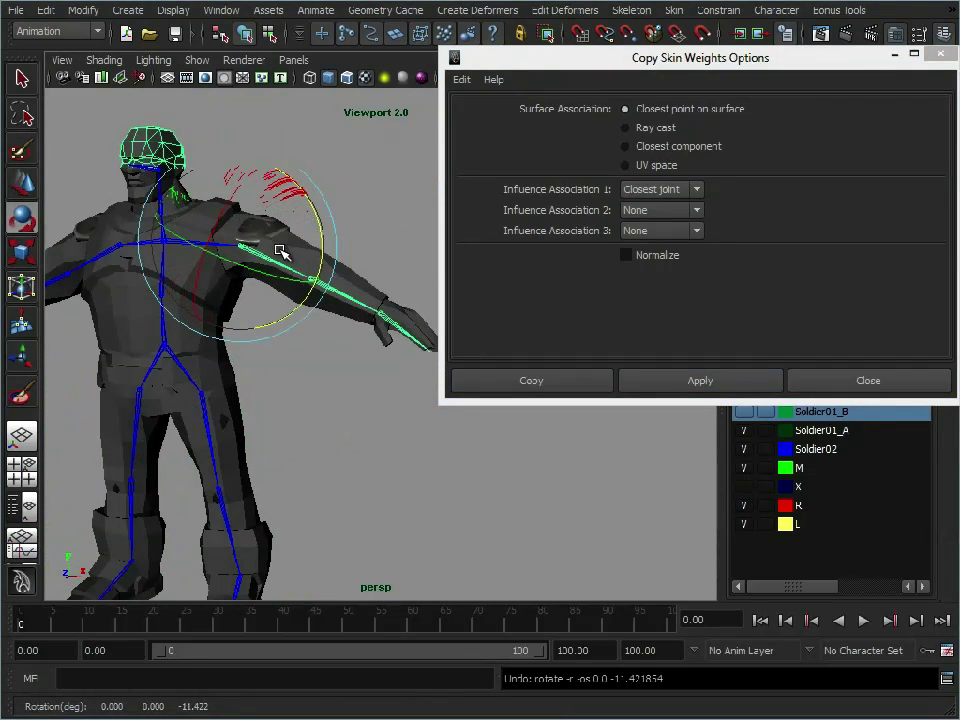
- Hide the Soldier02 layer to compare with the first soldier's mesh, and show the layer again
middle_click_drag(243, 323, 258, 345, "alt")
right_click_drag(258, 345, 279, 336, "alt")
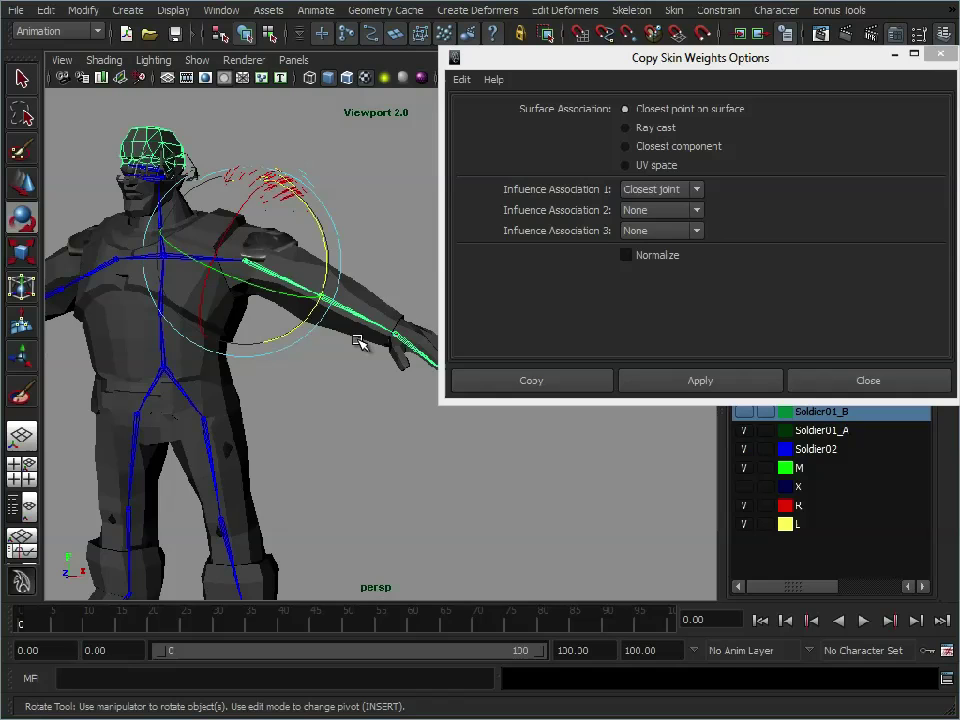
left_click(743, 449)
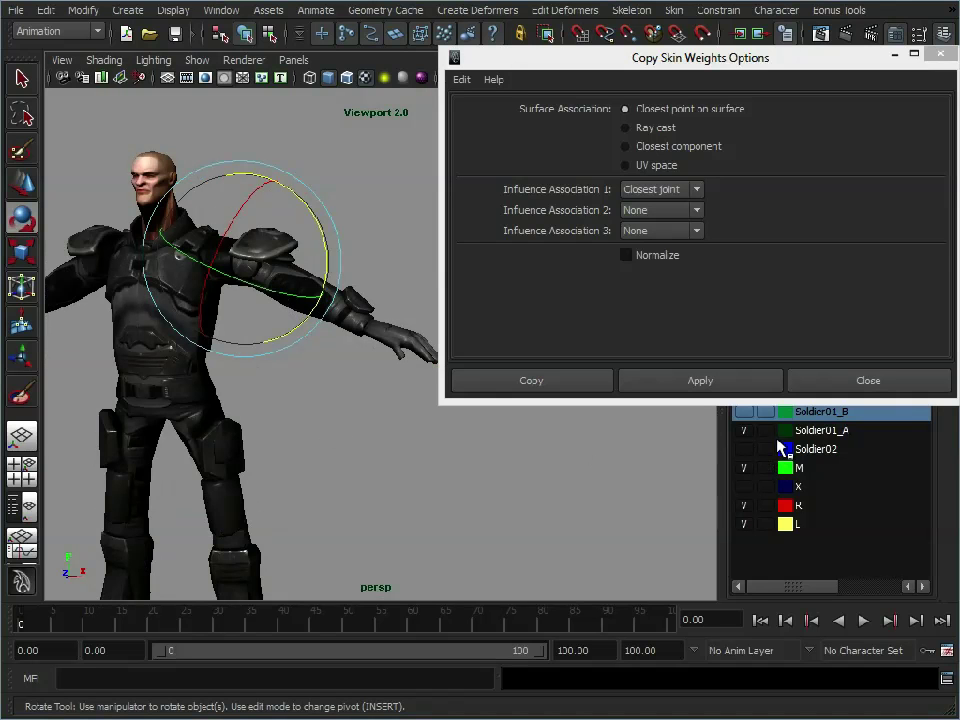
left_click(745, 449)
- Test the copied weights on the head by rotating Soldier02's head joint, and undo the rotation
middle_click_drag(264, 300, 332, 411, "alt")
left_click(243, 161)
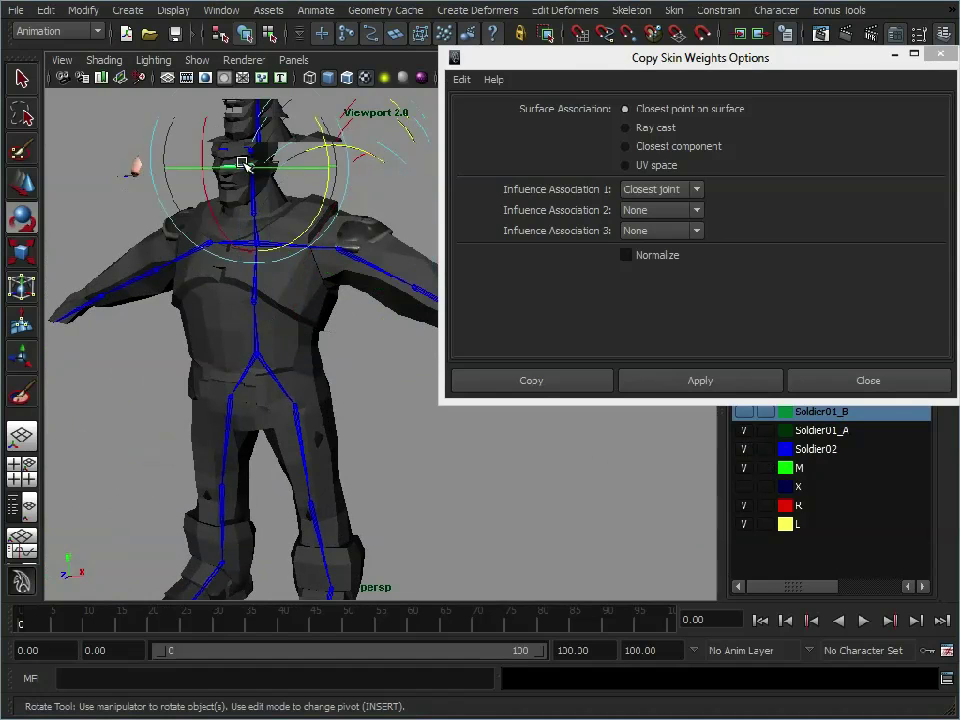
left_click_drag(213, 130, 198, 86)
key("ctrl+z")
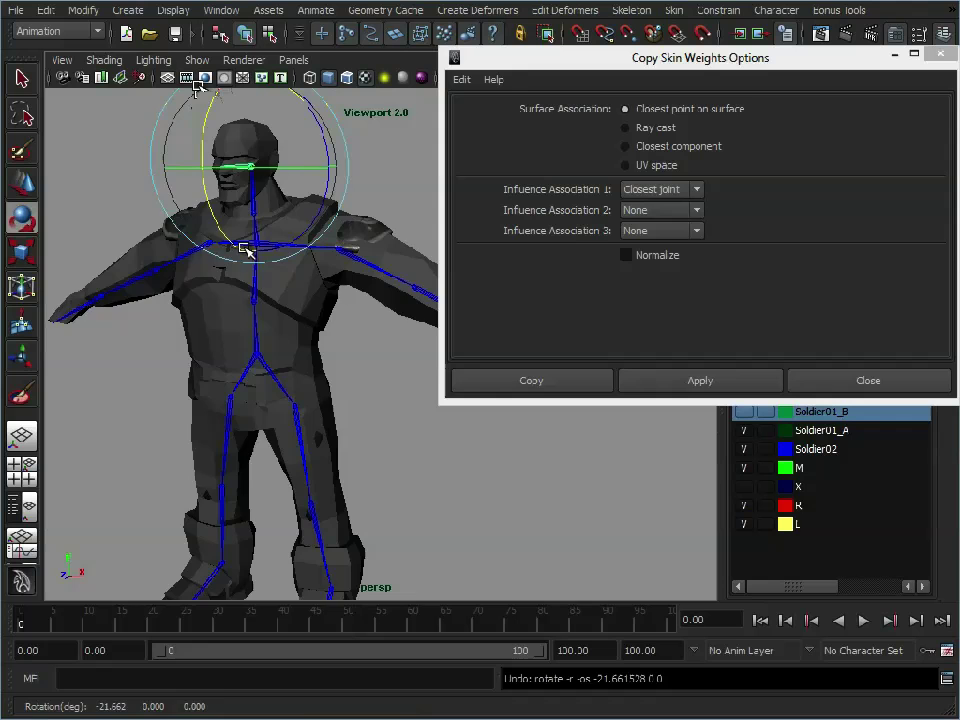
- Try copying the skin weights from the first soldier's mesh to Soldier02_Main with Ray cast surface association
right_click_drag(323, 397, 262, 382, "alt")
left_click_drag(264, 383, 364, 214, "alt")
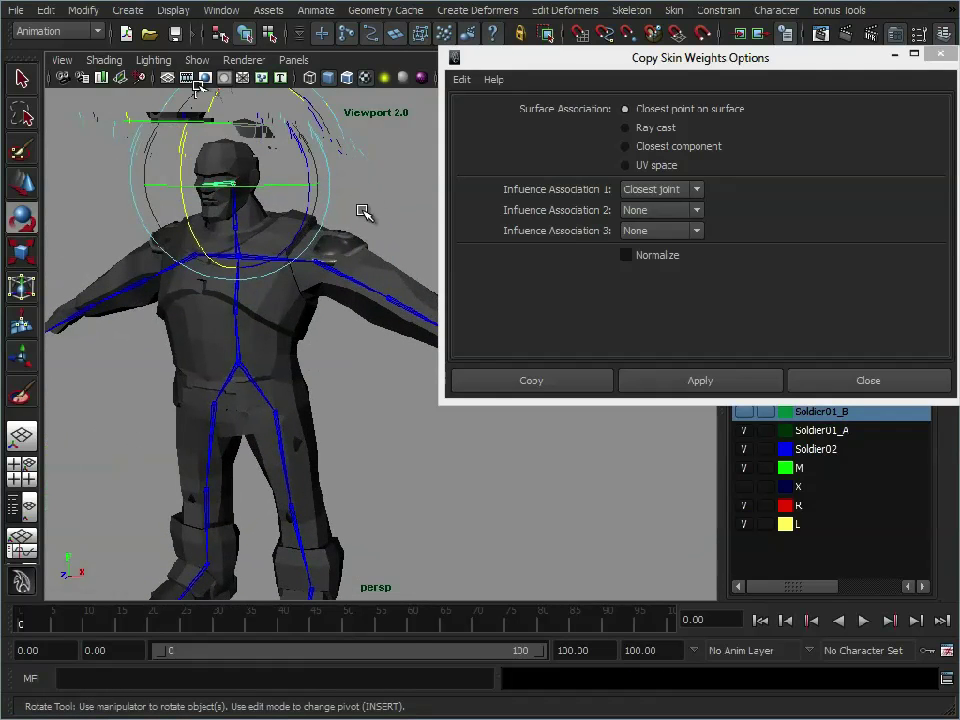
left_click(362, 238)
left_click(414, 282, "shift")
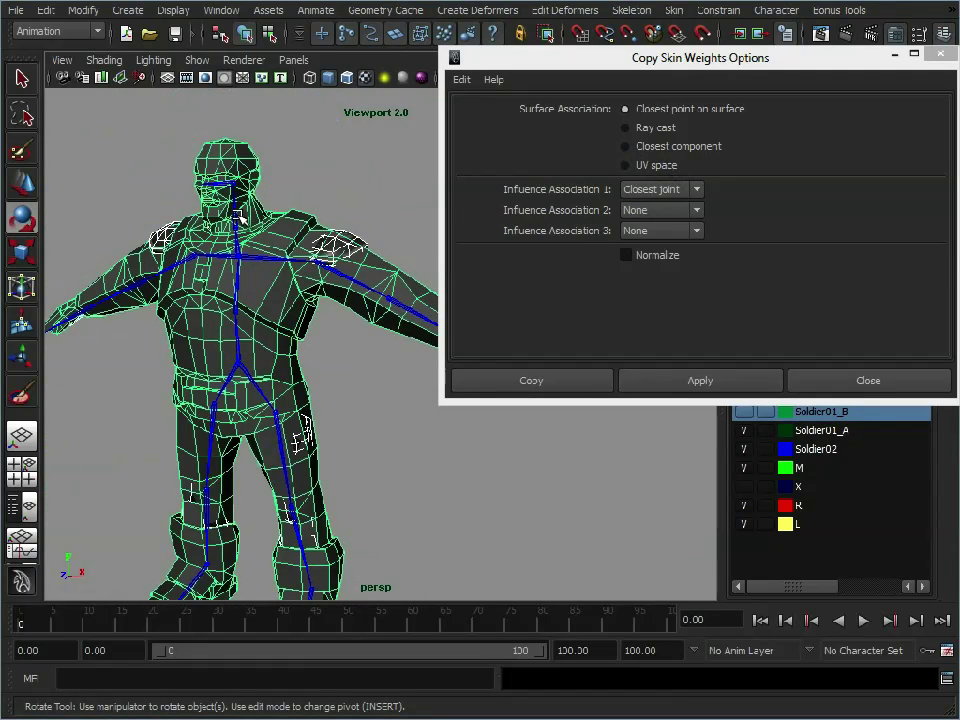
left_click(669, 131)
left_click(714, 381)
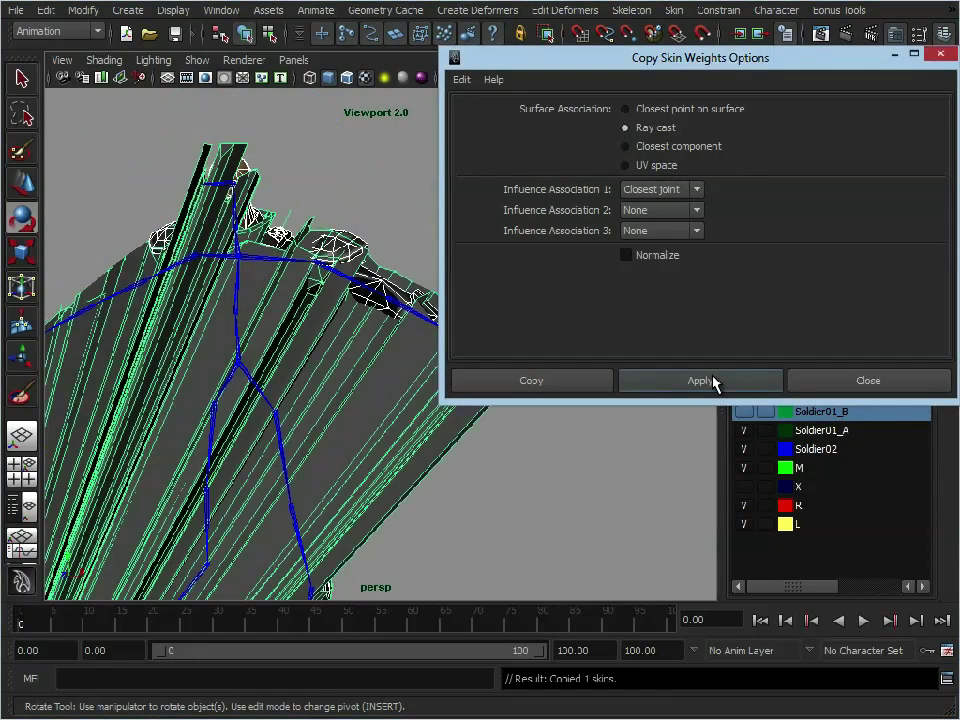
right_click_drag(546, 514, 275, 360, "alt")
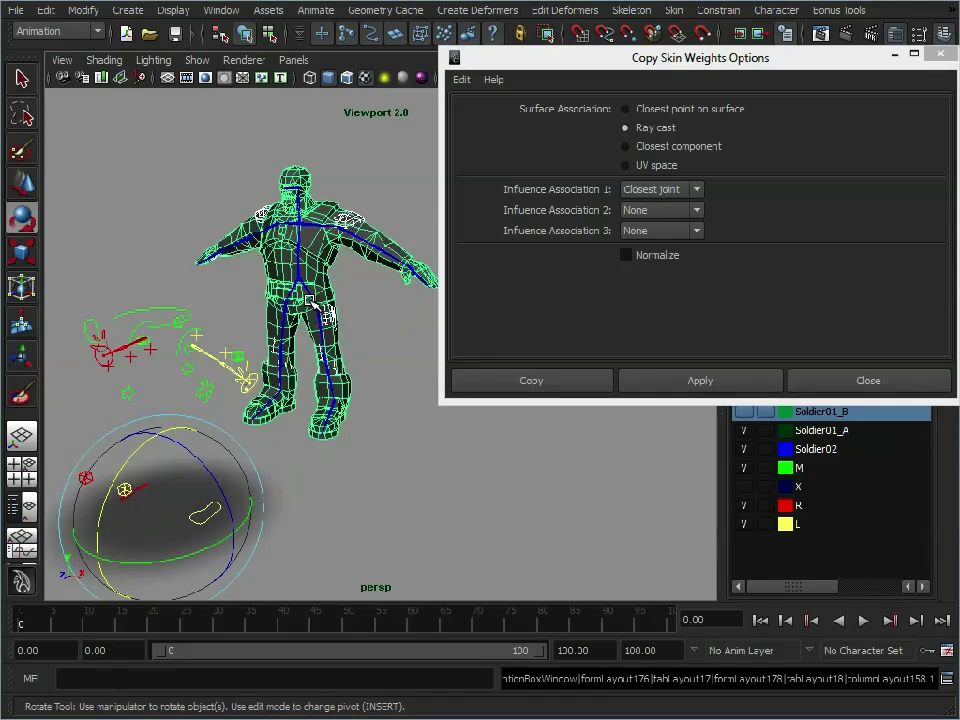
middle_click_drag(212, 196, 222, 282, "alt")
right_click_drag(222, 282, 334, 264, "alt")
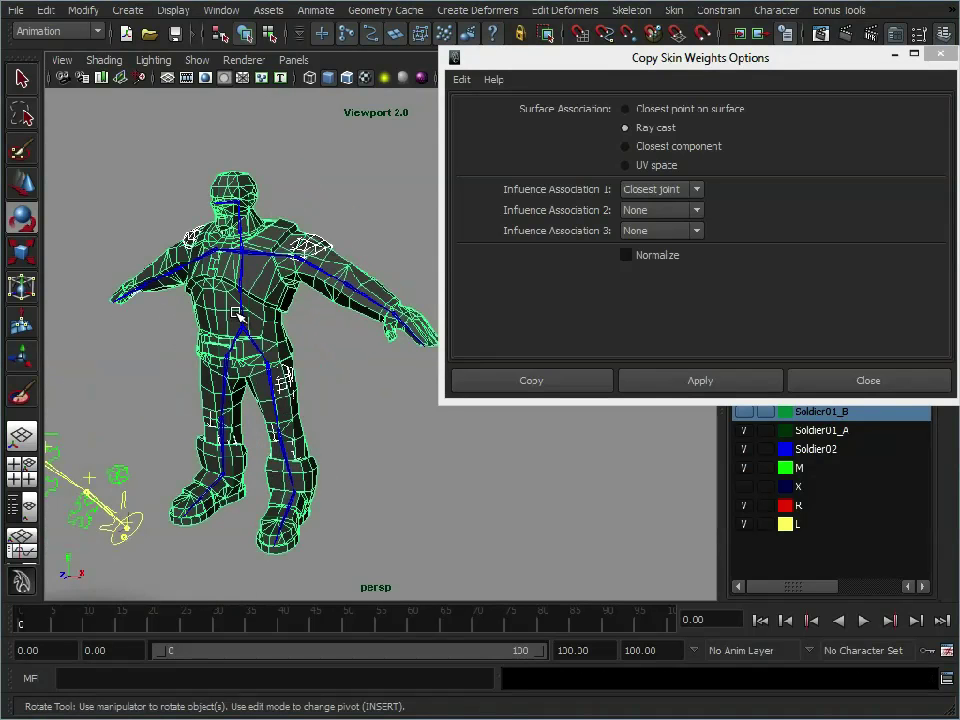
- Copy the skin weights to Soldier02_Main with Closest component surface association and Closest joint influence association
left_click(693, 152)
right_click_drag(610, 420, 633, 470, "alt")
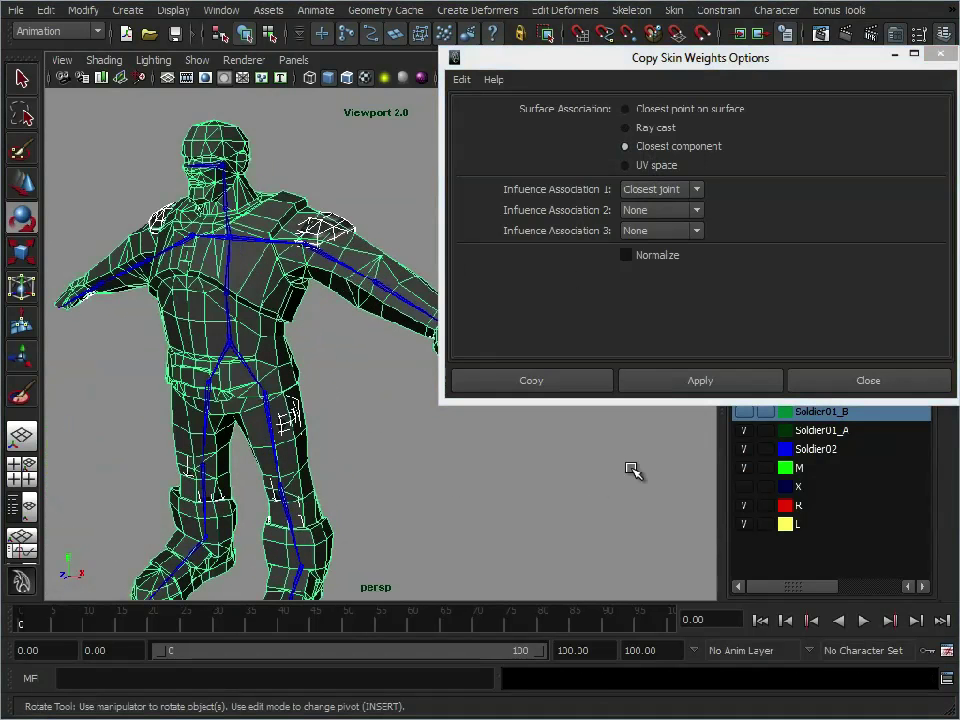
left_click(668, 382)
- Check the Closest component weights by rotating Soldier02's left shoulder joint, and undo the rotation
left_click_drag(290, 250, 265, 232, "alt")
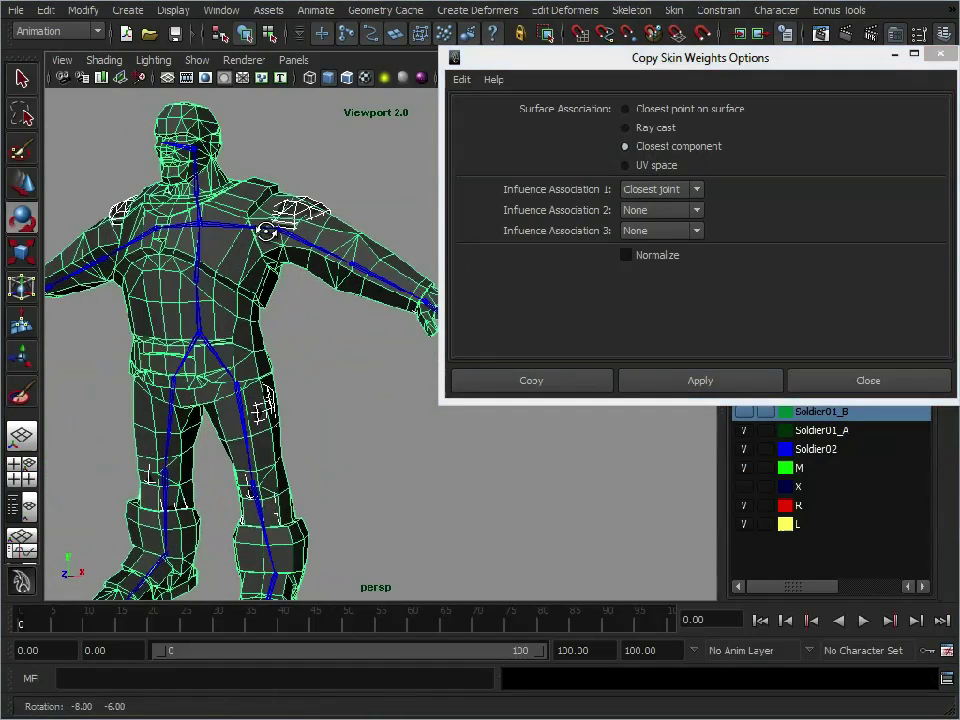
key("e")
left_click(265, 231)
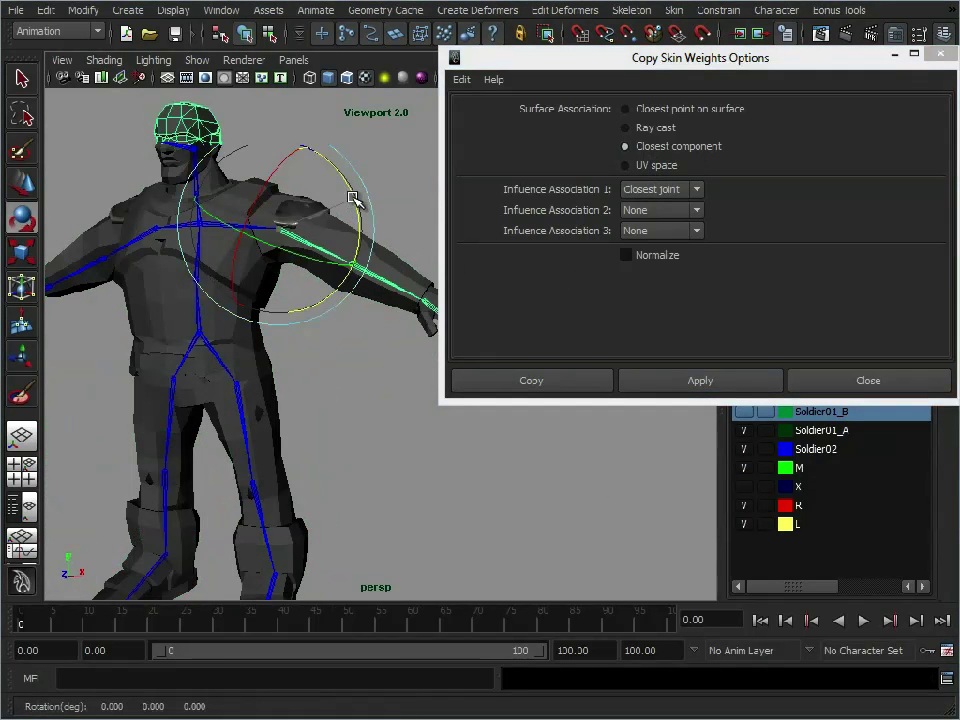
left_click_drag(353, 197, 321, 221)
key("ctrl+z")
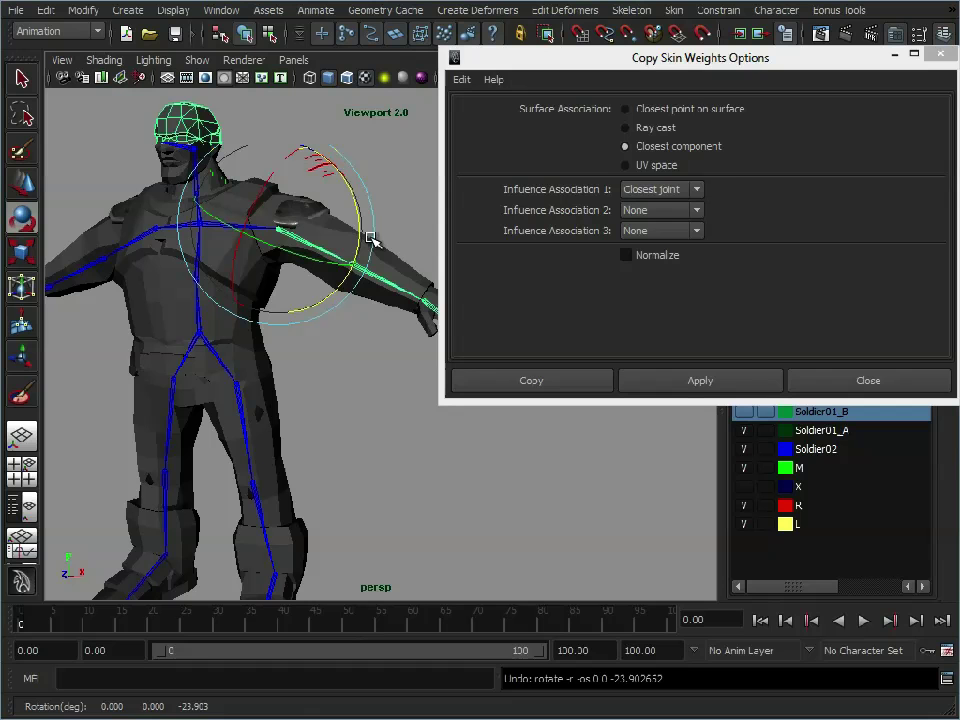
- Check the Closest component weights on the head by tilting Soldier02's head joint
left_click(176, 146)
left_click_drag(142, 158, 141, 130)
middle_click_drag(243, 342, 267, 207, "alt")
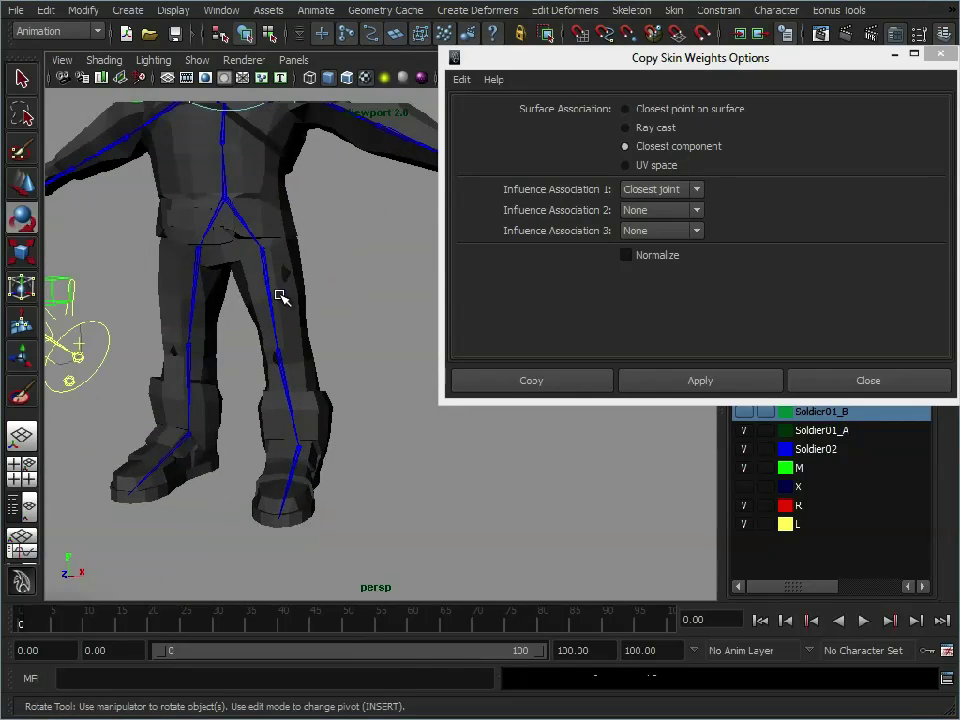
- Check the Closest component weights on the leg by rotating Soldier02's left hip joint, and undo the rotation
left_click(268, 289)
middle_click_drag(292, 268, 300, 317, "alt")
left_click_drag(300, 317, 279, 328, "alt")
key("ctrl+z")
- Copy the skin weights from the first soldier's mesh to Soldier02_Main with UV space surface association and Closest joint influence association
middle_click_drag(348, 176, 334, 300, "alt")
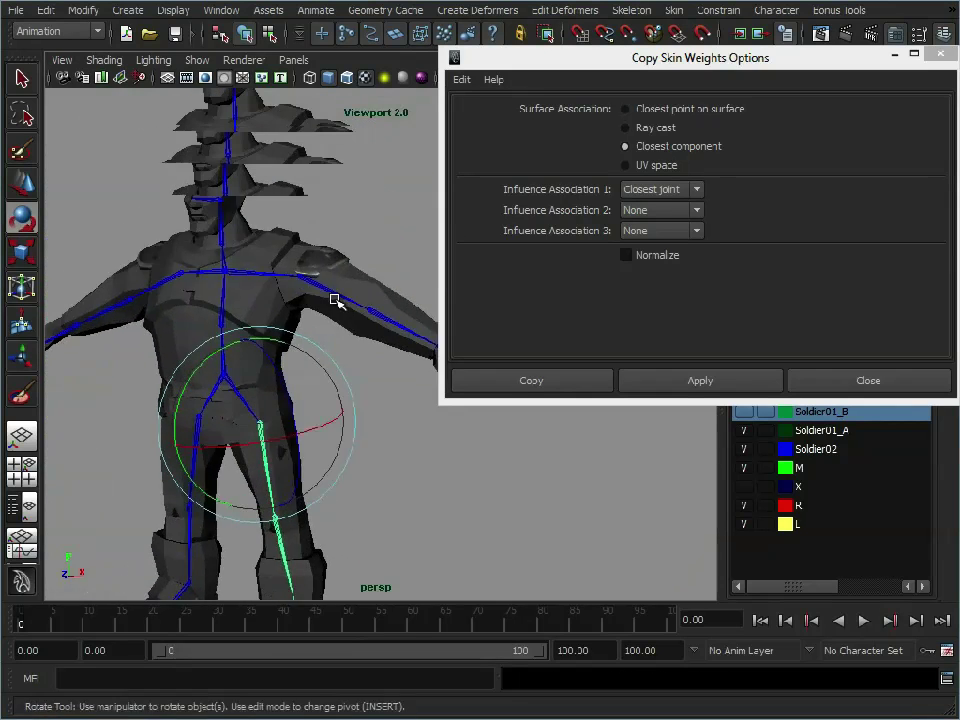
left_click_drag(350, 298, 343, 284, "alt")
left_click(340, 278)
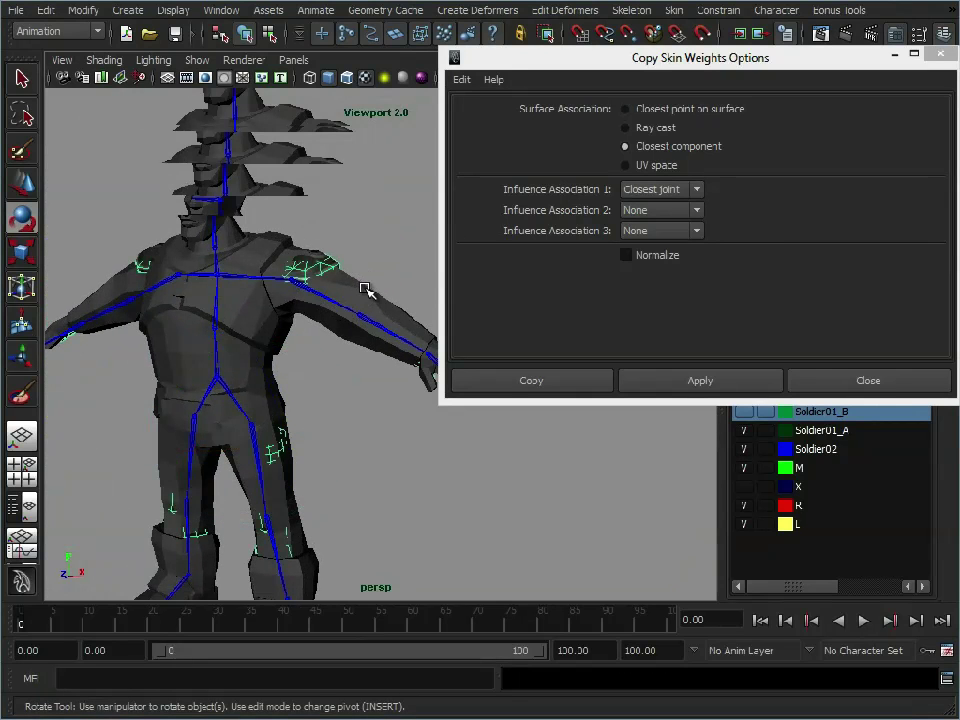
left_click(326, 323, "shift")
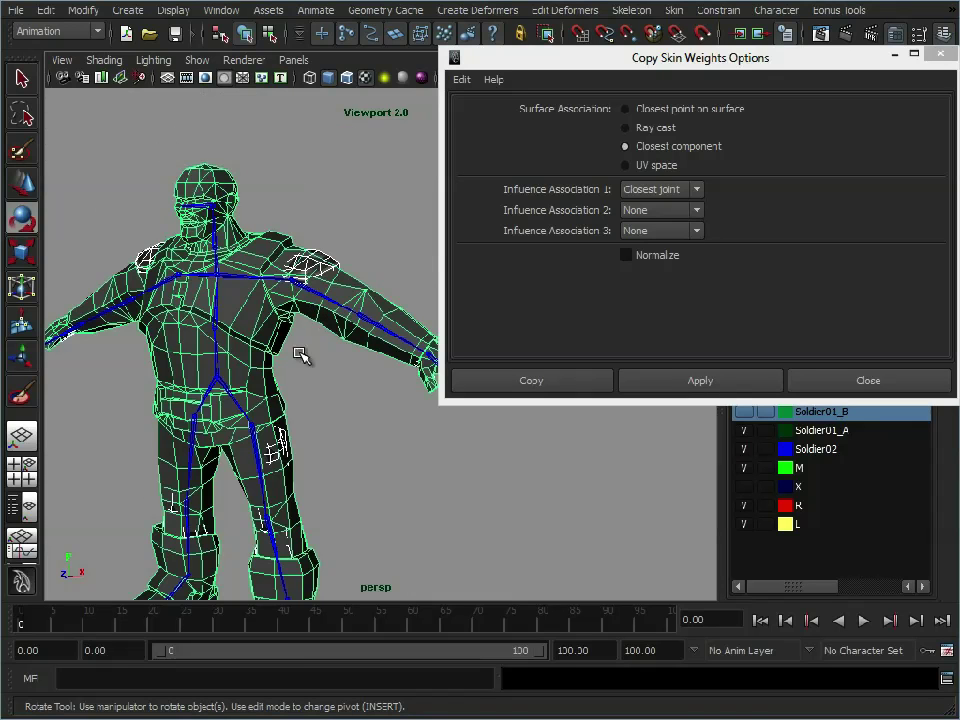
left_click_drag(290, 465, 326, 401, "alt")
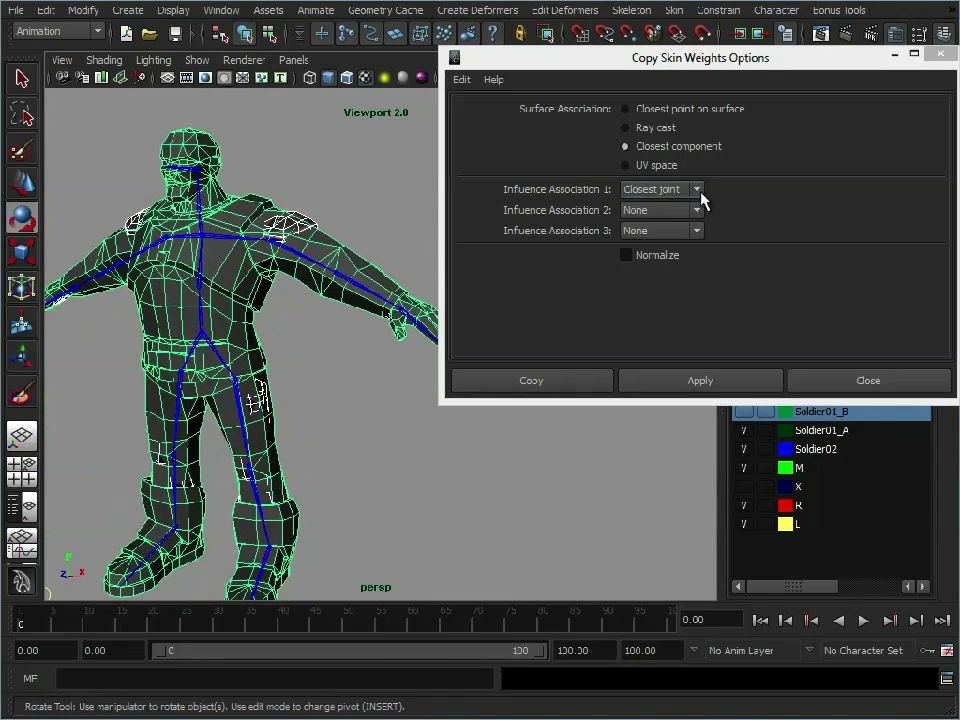
left_click(641, 168)
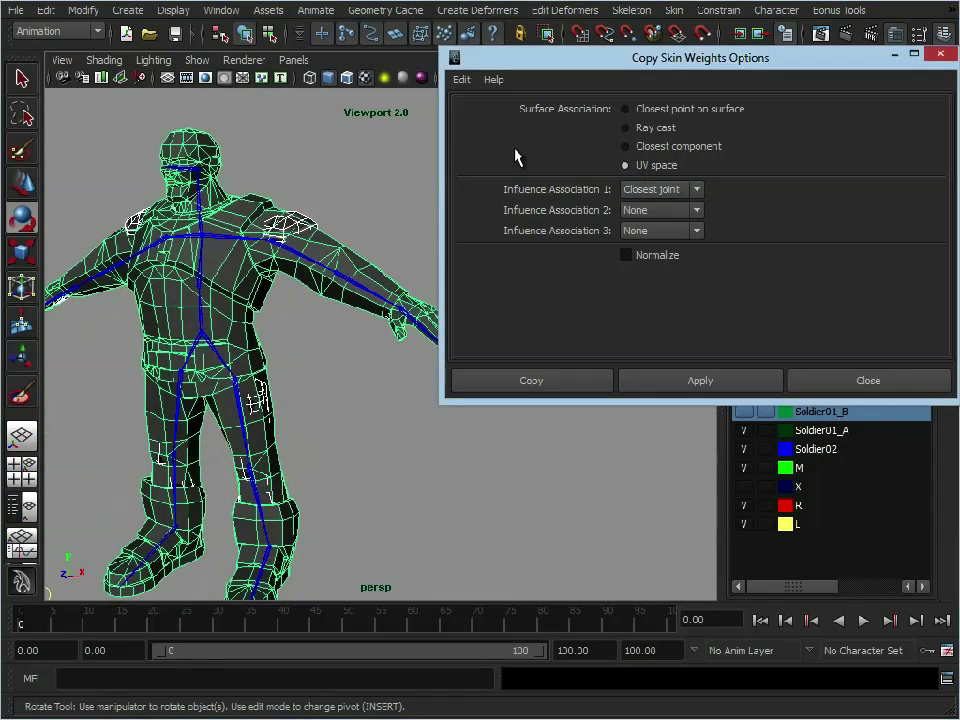
left_click(697, 377)
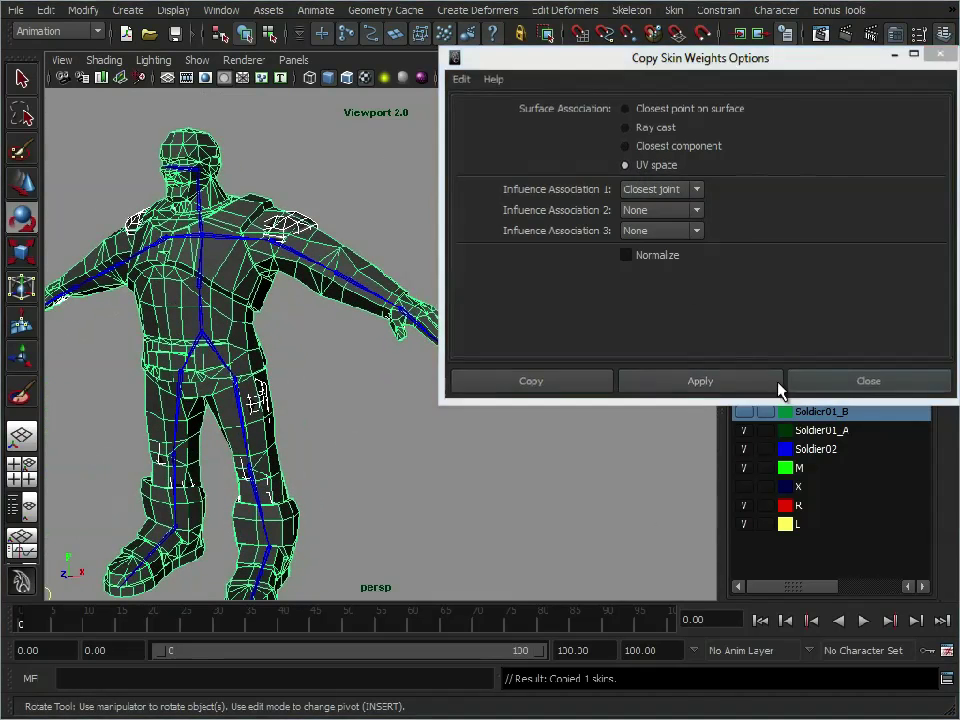
left_click(822, 382)
- Check the UV space weights by rotating Soldier02's left shoulder joint, and undo the rotation
middle_click_drag(260, 291, 414, 291, "alt")
right_click_drag(414, 291, 510, 243, "alt")
left_click(512, 246)
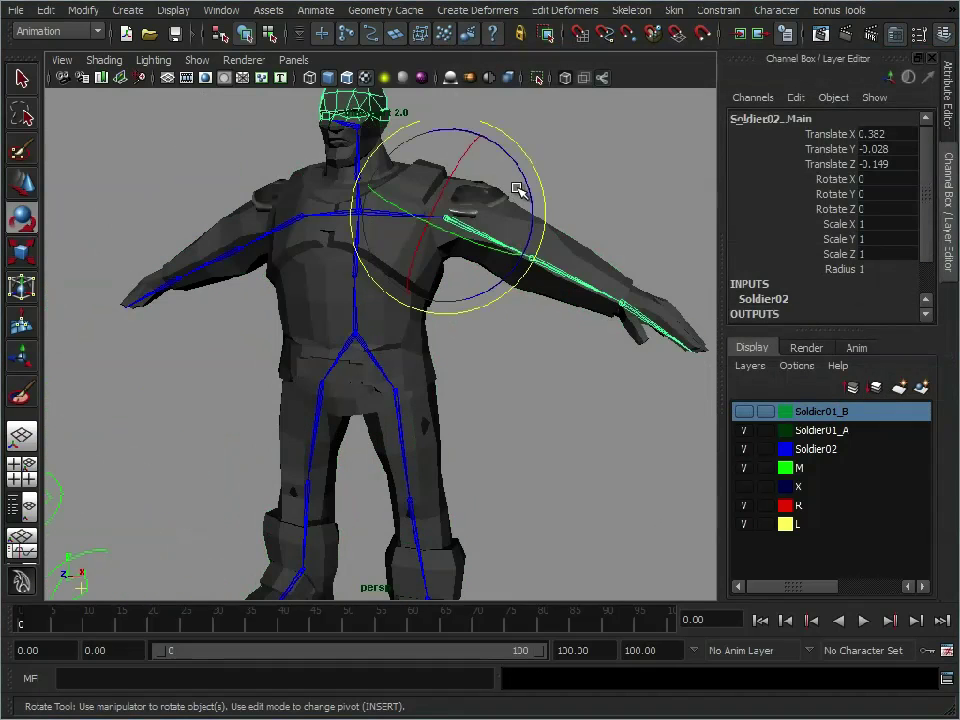
left_click_drag(527, 189, 490, 220)
key("ctrl+z")
- Hide the Soldier01_A layer and recheck Soldier02's left shoulder deformation with a rotation that is undone
left_click(743, 431)
left_click_drag(515, 175, 480, 223)
key("ctrl+z")
- Check the UV space weights on the head by tilting the Head joint about -30 degrees in X, and undo the rotation
middle_click_drag(459, 377, 448, 440, "alt")
left_click(381, 240)
left_click(346, 277)
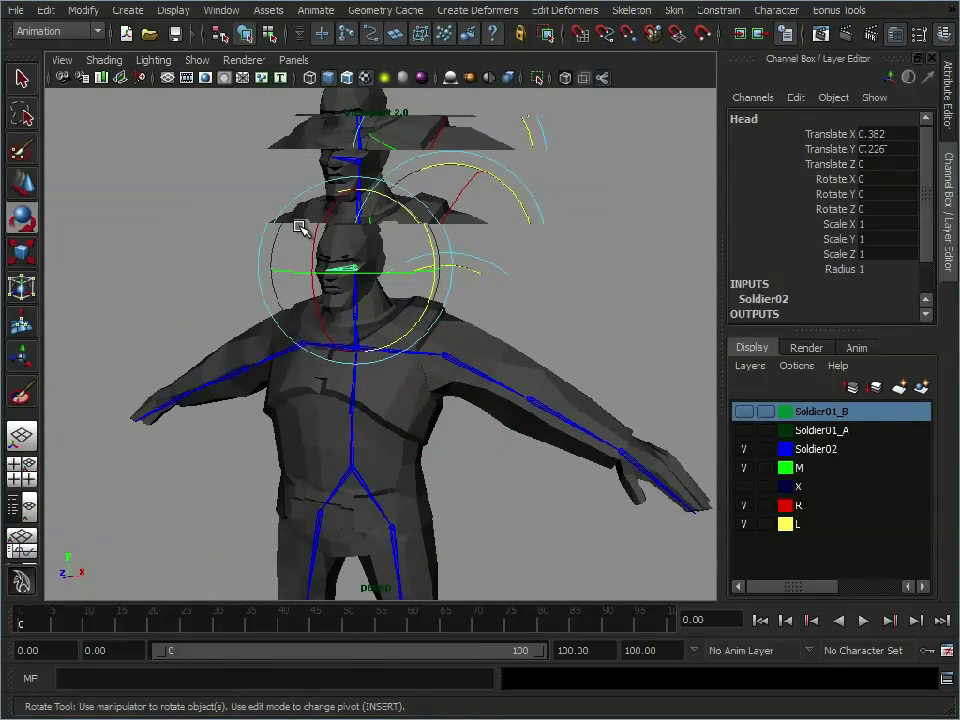
left_click_drag(300, 221, 325, 305)
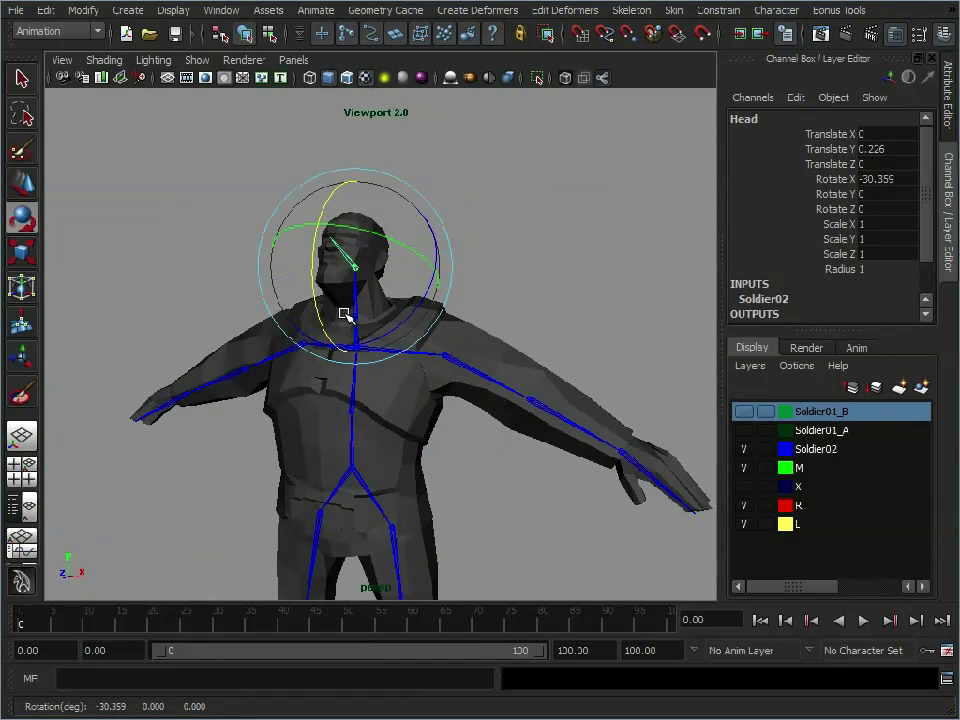
left_click_drag(553, 321, 377, 268, "alt")
key("ctrl+z")
- Check the UV space weights on the left leg by rotating the L_Hip and L_Knee joints, undo the rotations and clear the selection
left_click(389, 350)
key("ctrl+z")
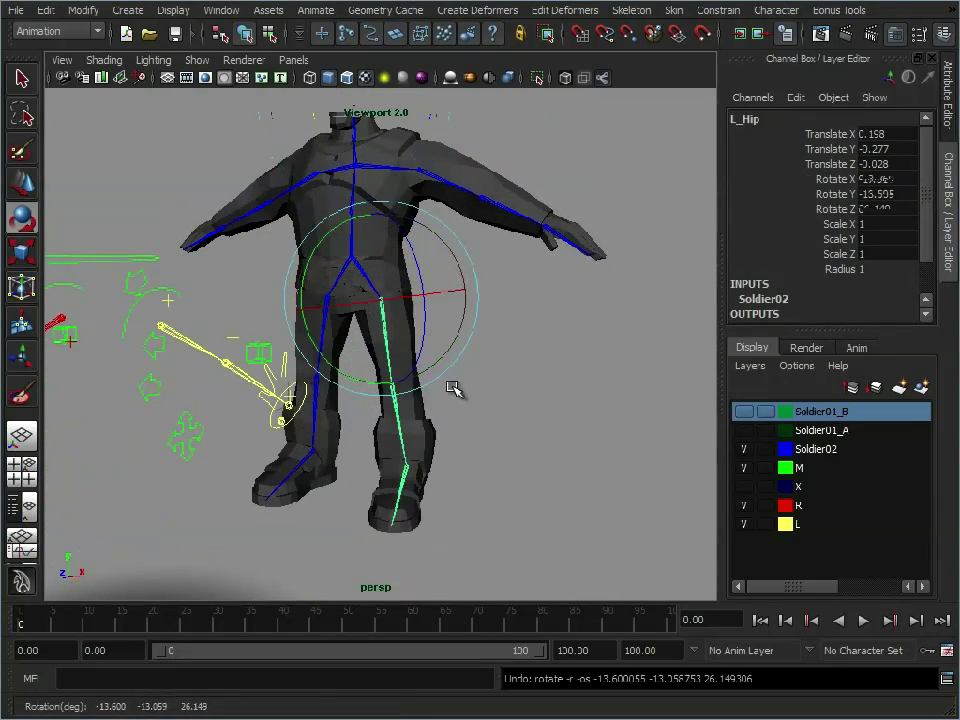
left_click_drag(452, 388, 407, 334, "alt")
left_click(376, 422)
left_click(378, 390)
key("ctrl+z")
key("ctrl+z")
key("ctrl+z")
key("ctrl+z")
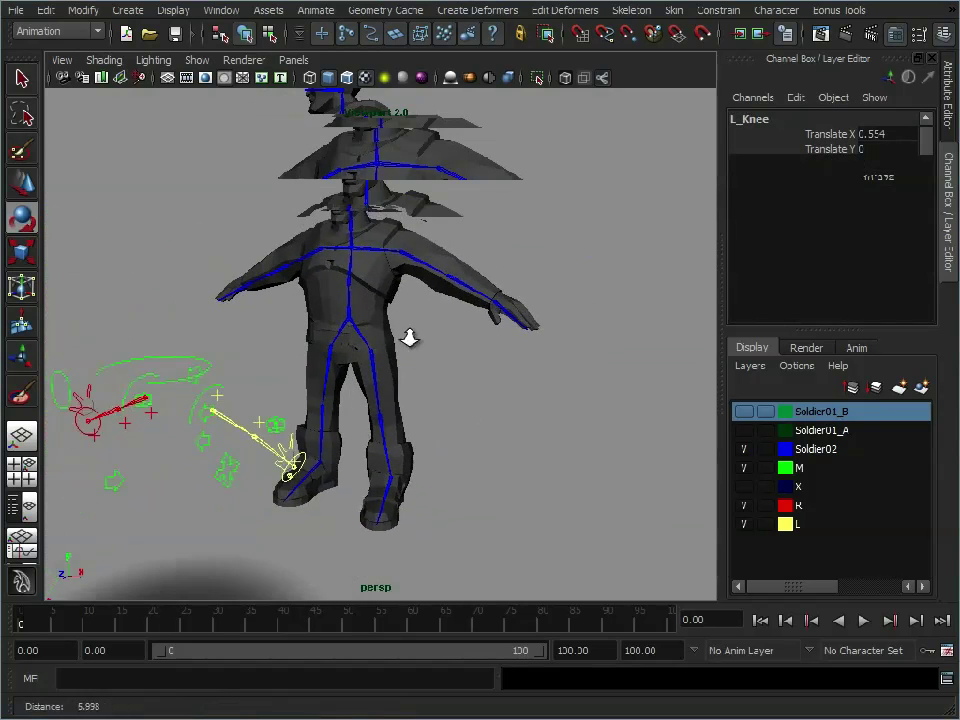
middle_click_drag(407, 334, 452, 318, "alt")
left_click_drag(452, 318, 470, 340, "alt")
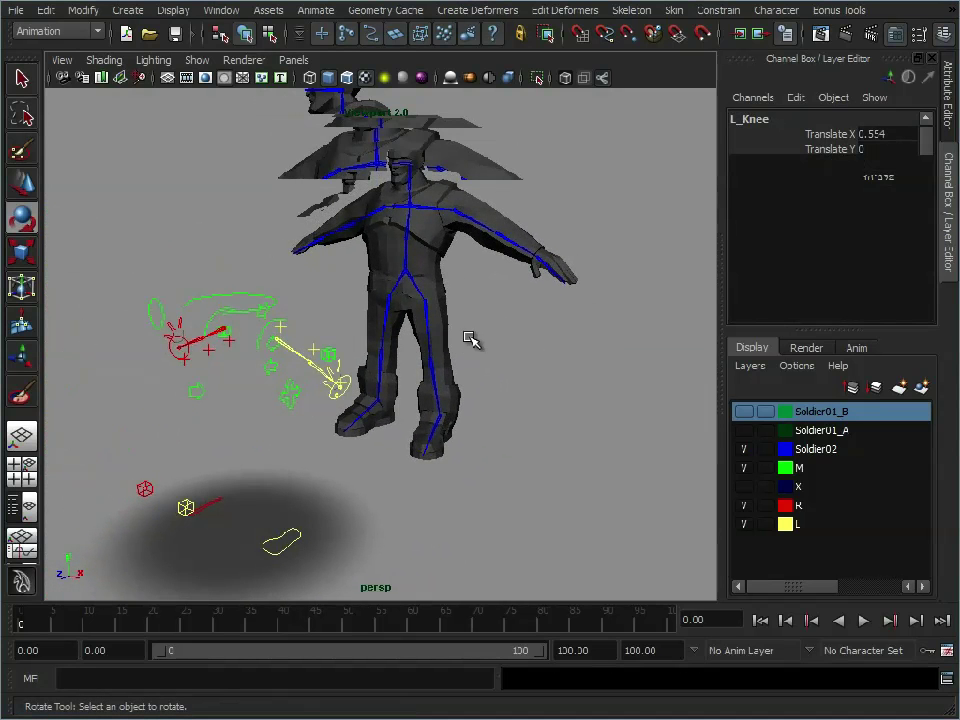
left_click(571, 457)
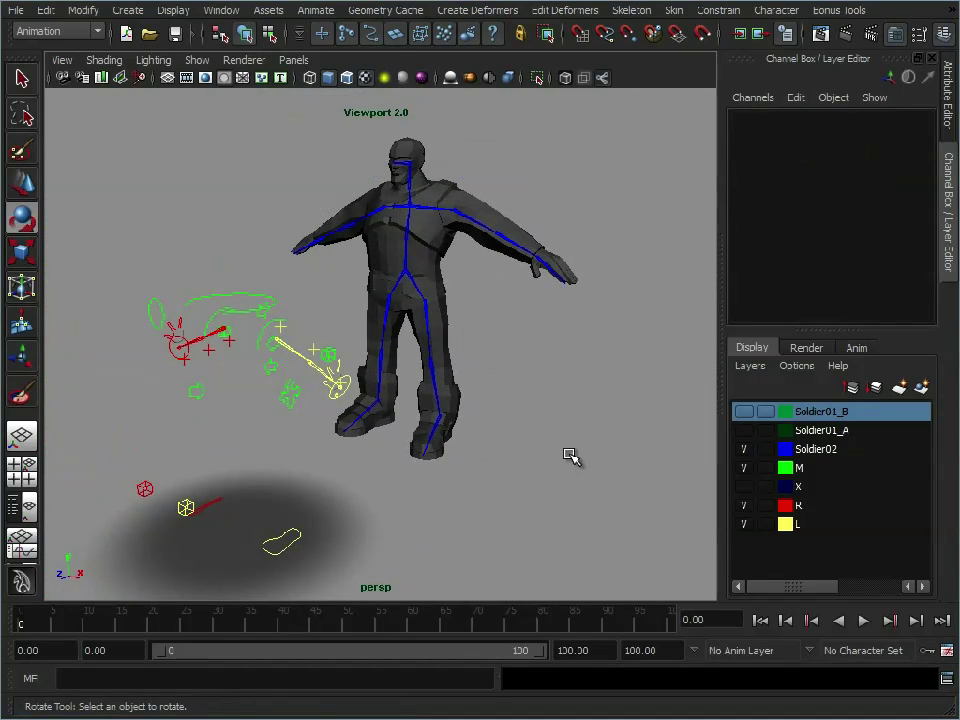